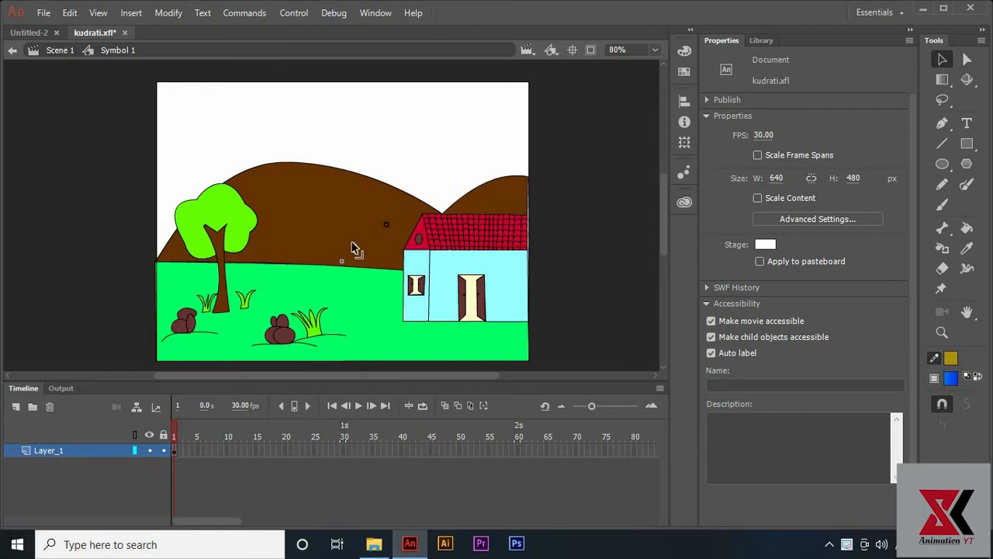
# Step: Convert all of the scene artwork (hills, tree, house and ground) into one graphic symbol
pyautogui.moveTo(36, 137); pyautogui.dragTo(532, 365)
pyautogui.rightClick(345, 319)
pyautogui.click(491, 392)
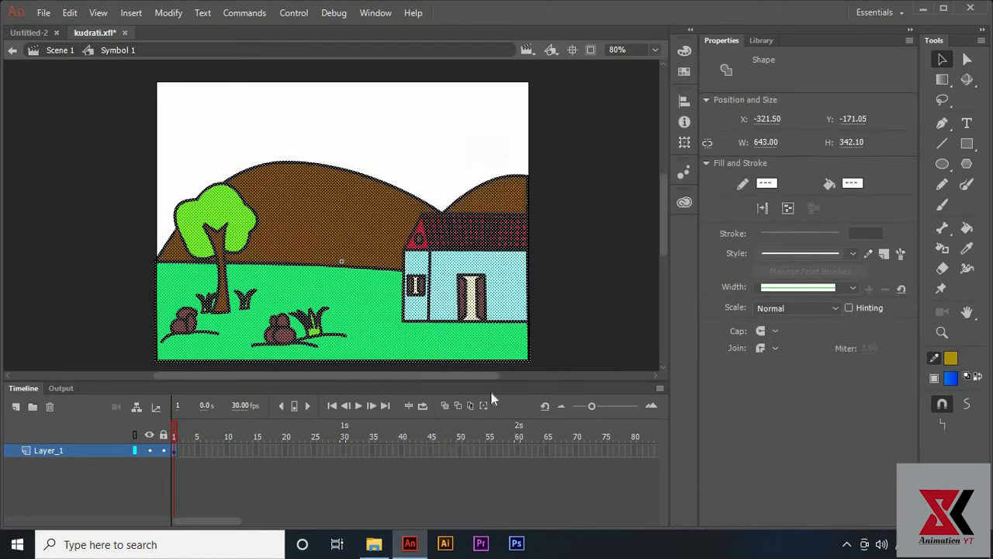
pyautogui.click(570, 71)
pyautogui.click(468, 173)
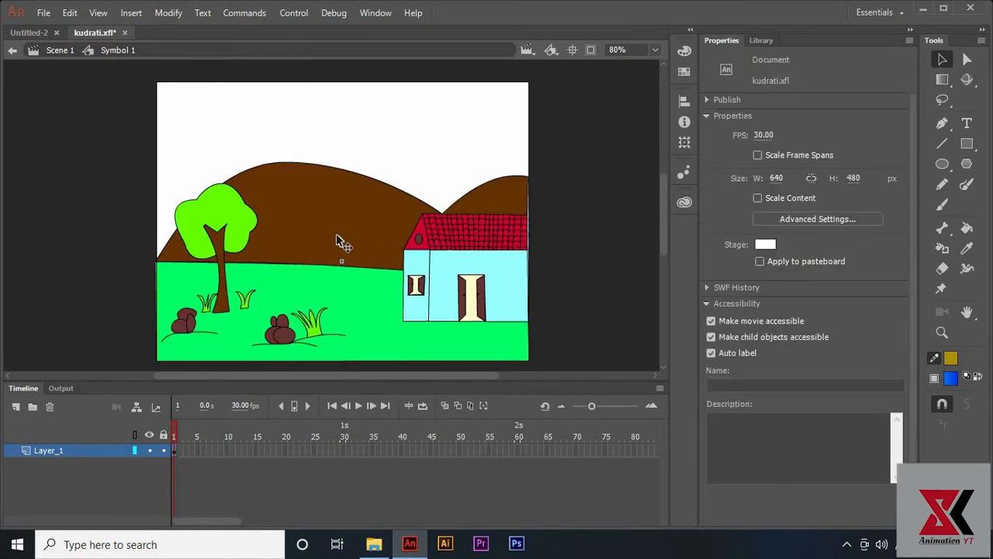
# Step: Nudge the scene's graphic symbol to X 2.50 and Y 1.25 to align it with the stage
pyautogui.moveTo(341, 242); pyautogui.dragTo(338, 244)
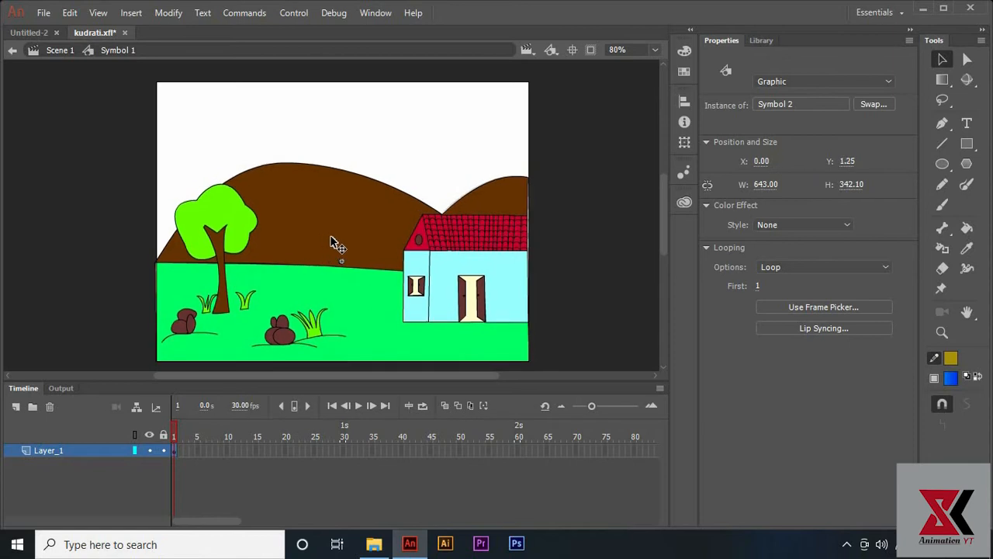
pyautogui.click(541, 190)
pyautogui.moveTo(368, 288); pyautogui.dragTo(363, 286)
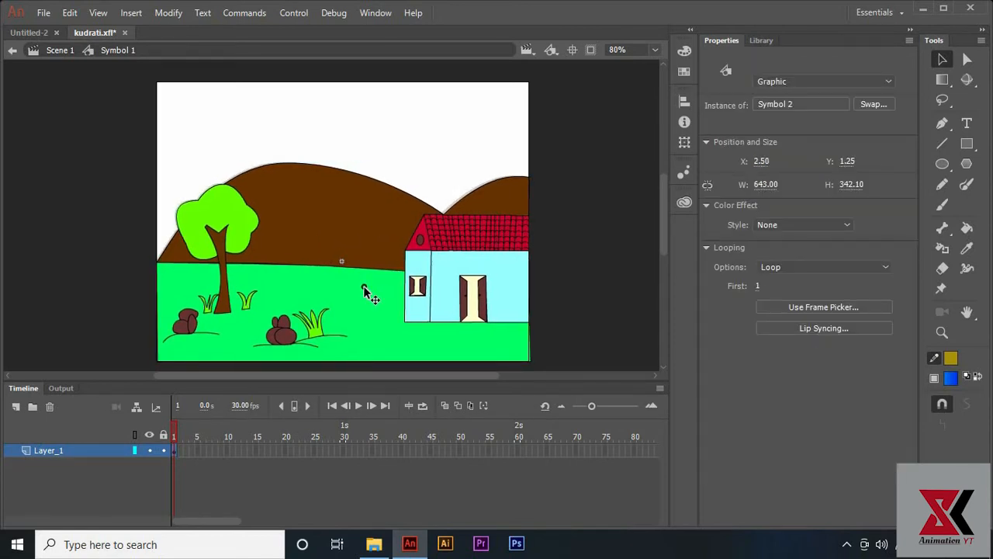
pyautogui.click(70, 288)
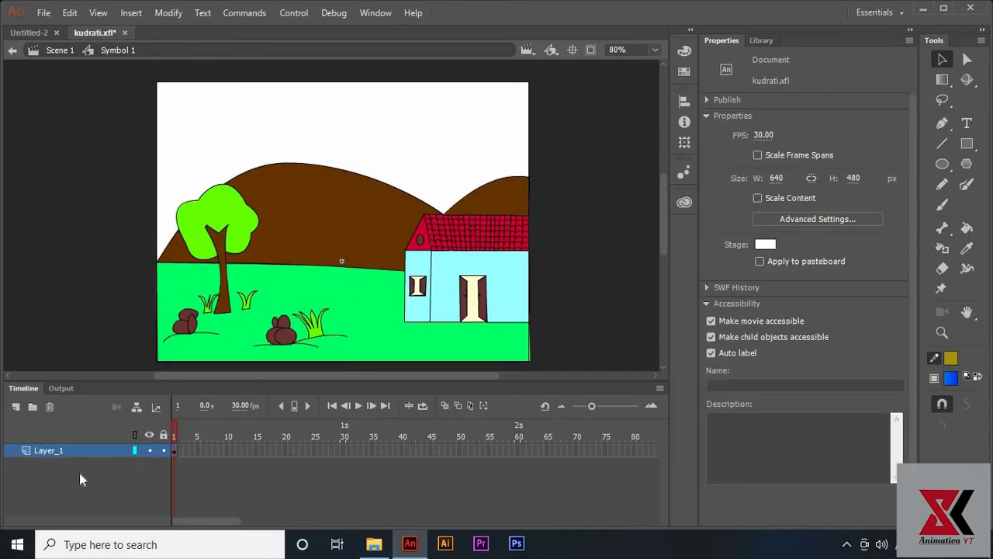
# Step: Add a new layer above Layer_1 and name it foreground
pyautogui.click(16, 407)
pyautogui.doubleClick(40, 450)
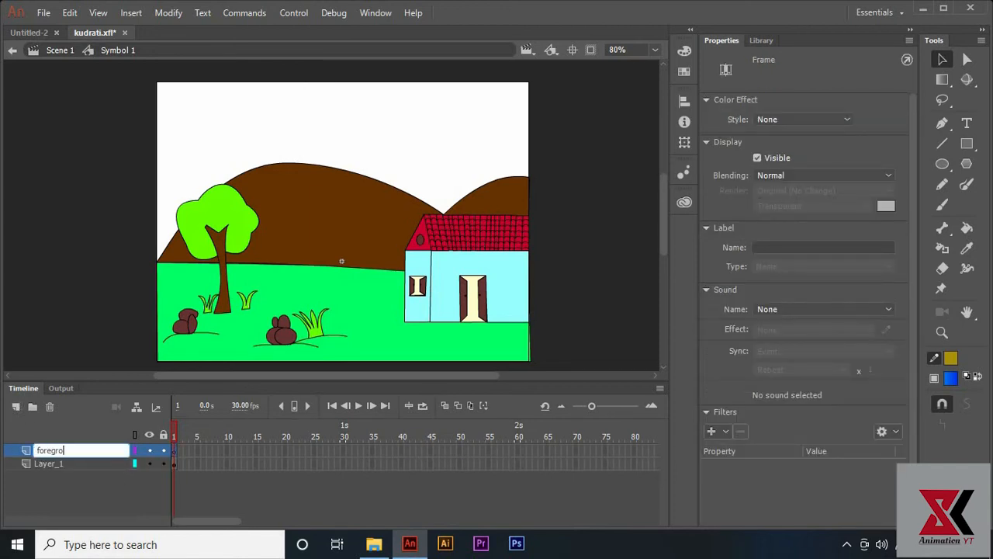
pyautogui.press('Return')
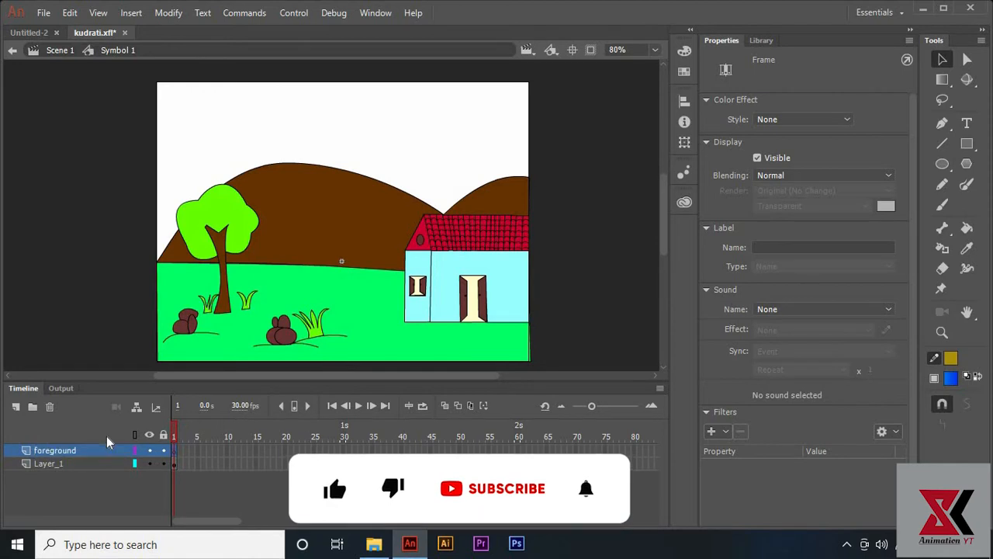
# Step: Rename Layer_1 as Natural_scene and move the foreground layer beneath it
pyautogui.doubleClick(62, 464)
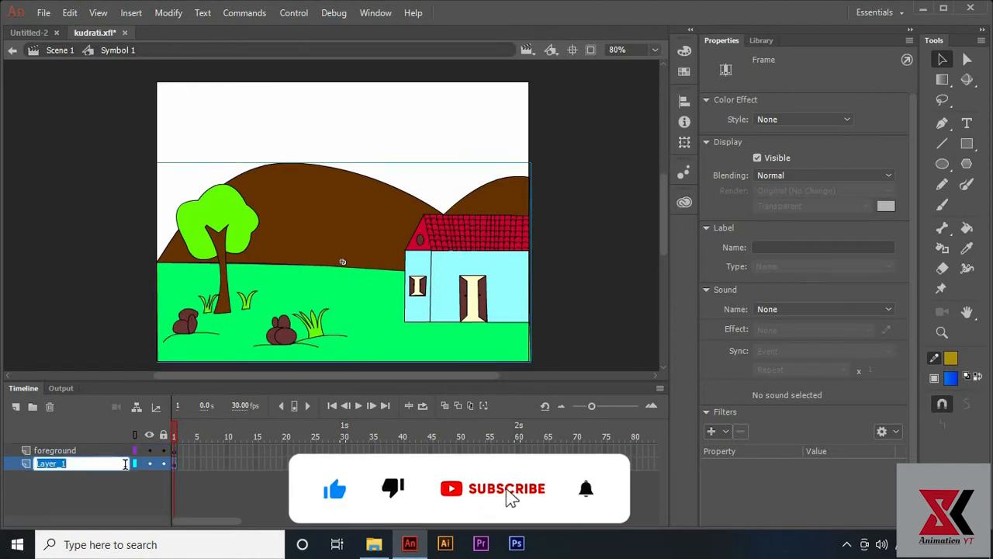
pyautogui.press('BackSpace')
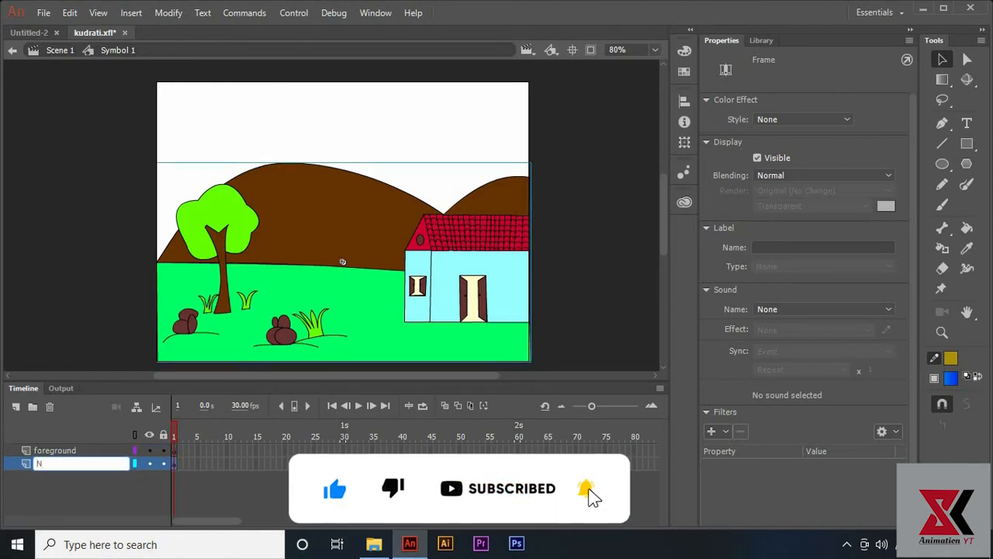
pyautogui.write('Natural scene')
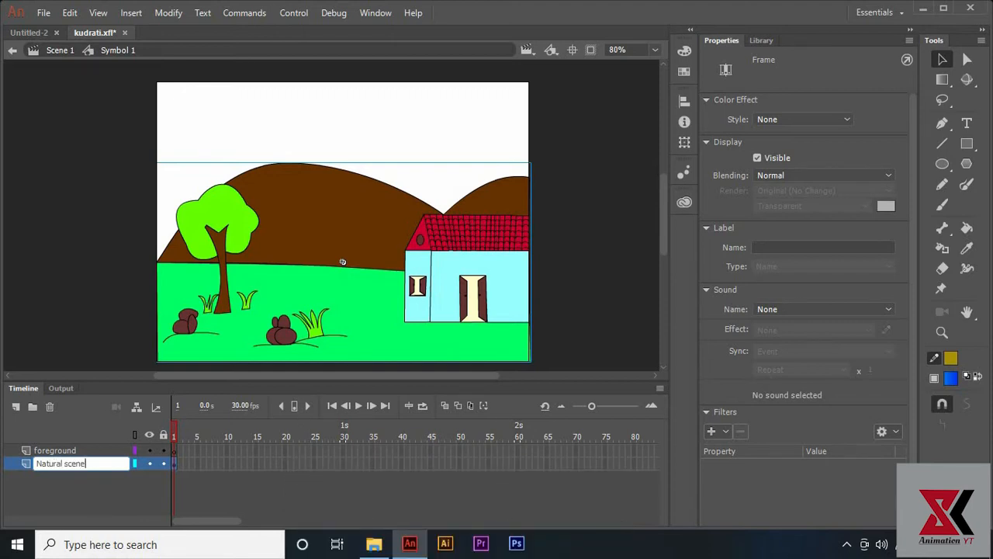
pyautogui.press('Return')
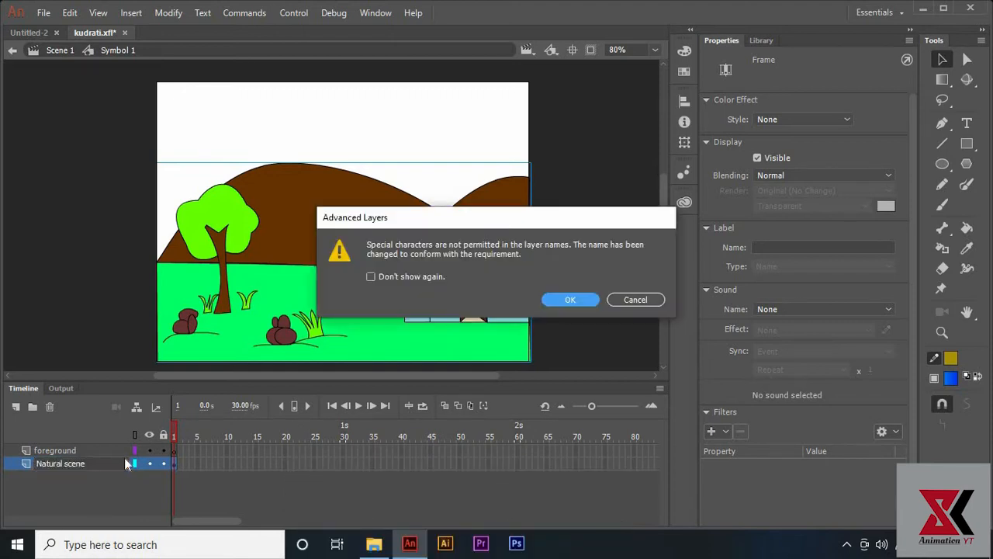
pyautogui.click(569, 300)
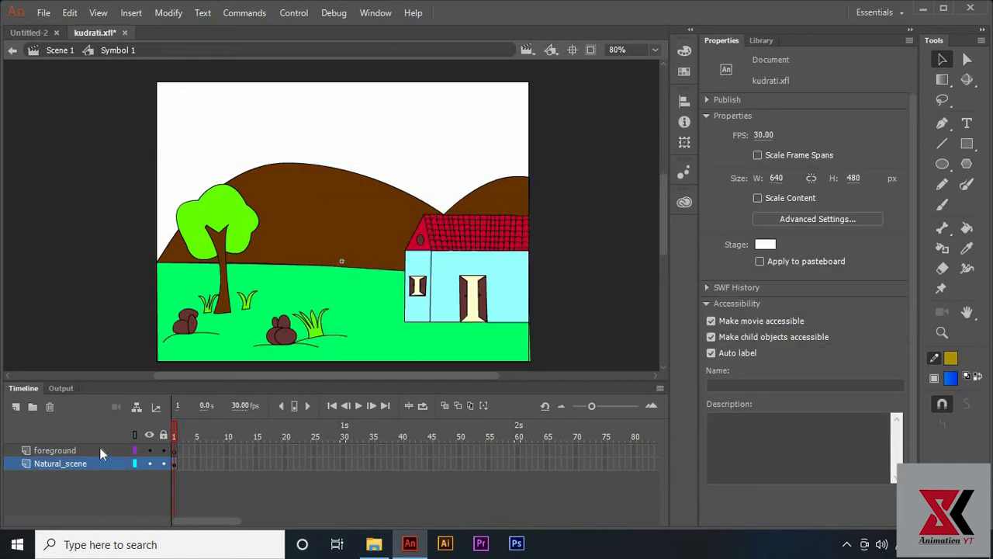
pyautogui.moveTo(100, 452); pyautogui.dragTo(87, 469)
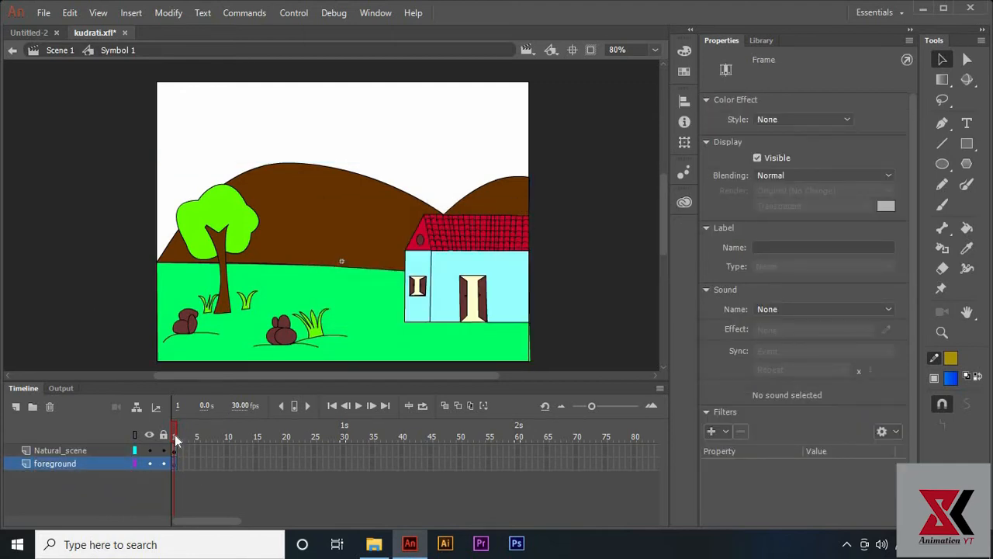
# Step: Extend both the foreground and Natural_scene layers to frame 281, and return to frame 1
pyautogui.moveTo(207, 514); pyautogui.dragTo(379, 512)
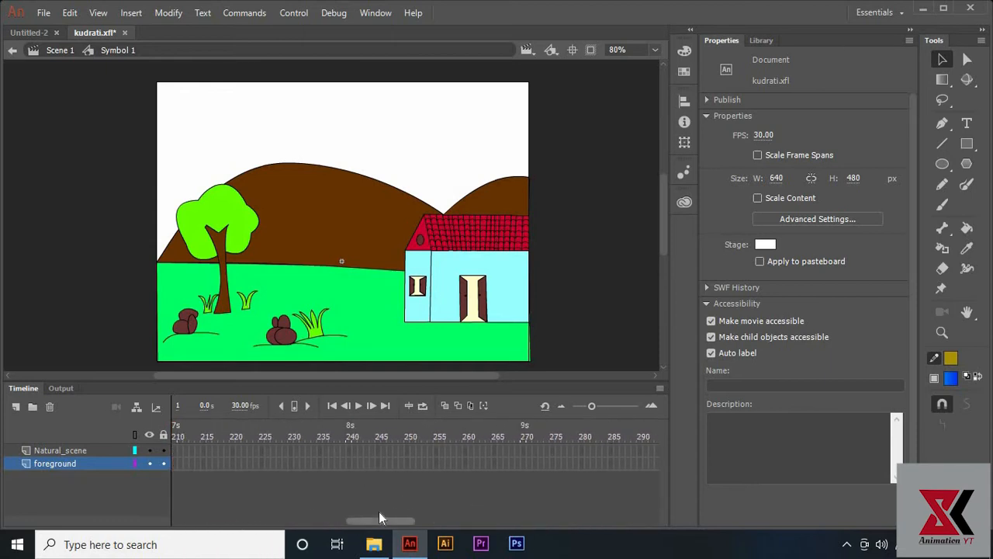
pyautogui.click(590, 465)
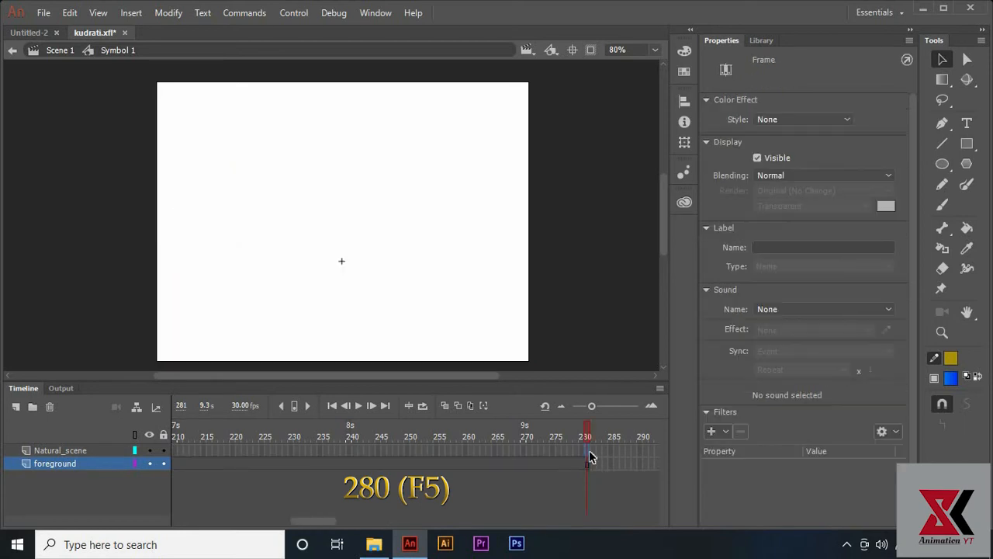
pyautogui.click(589, 452)
pyautogui.press('F5')
pyautogui.moveTo(588, 429); pyautogui.dragTo(14, 374)
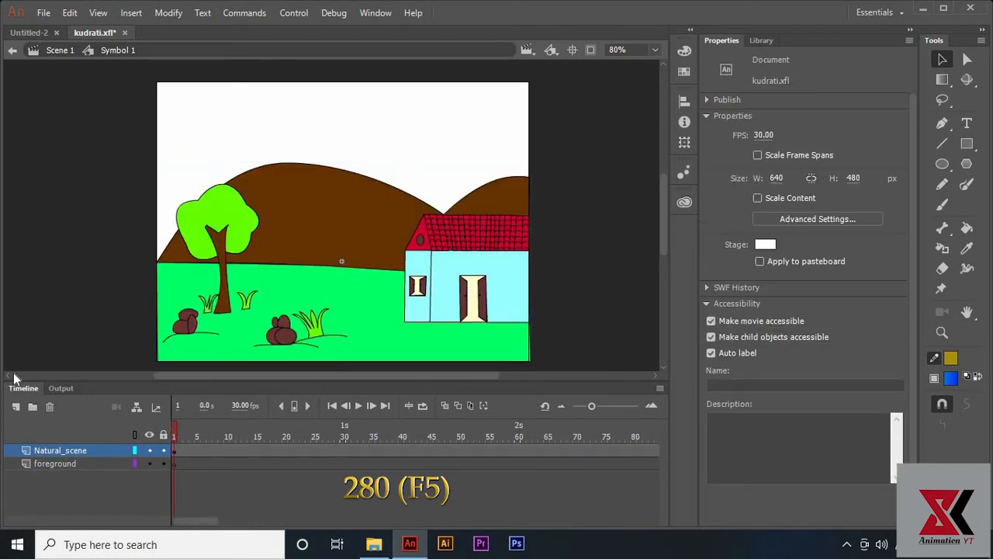
# Step: With frame 1 of the foreground layer active, set the fill to a linear gradient with a cyan first stop
pyautogui.click(102, 464)
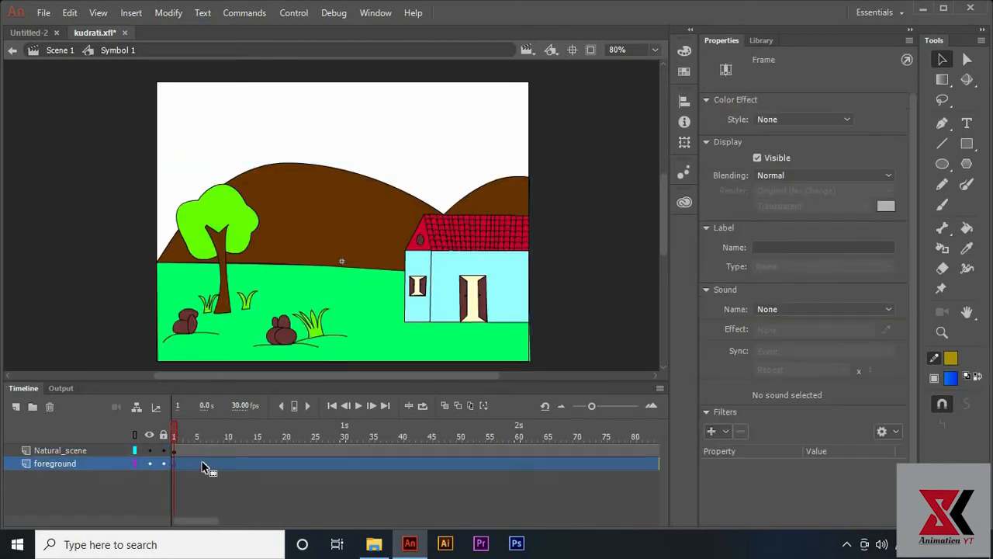
pyautogui.click(178, 465)
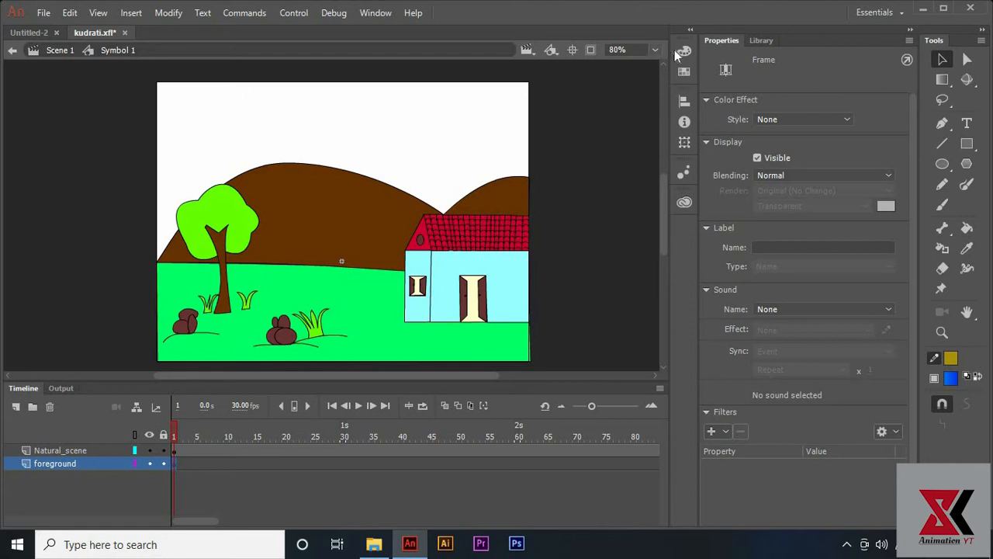
pyautogui.click(684, 52)
pyautogui.click(555, 67)
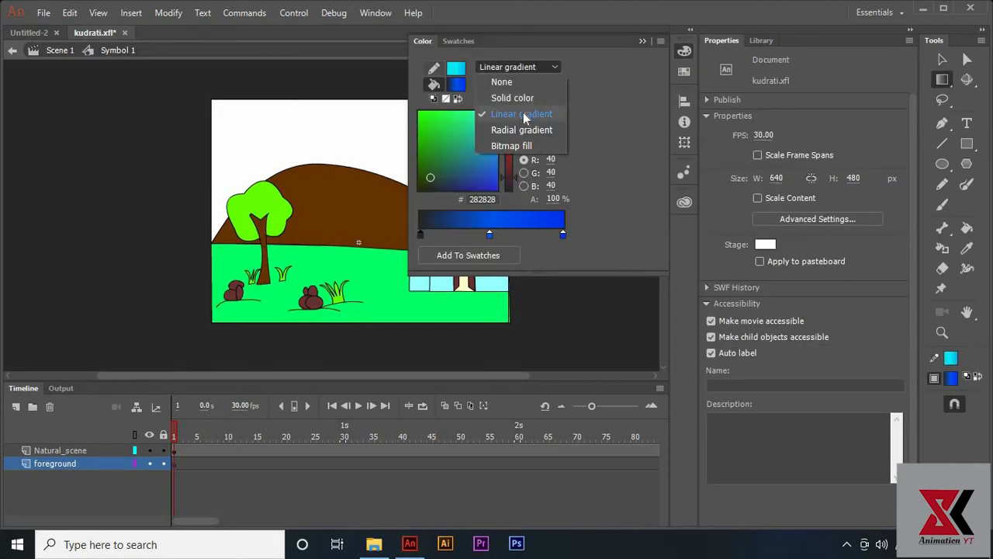
pyautogui.click(526, 110)
pyautogui.click(421, 234)
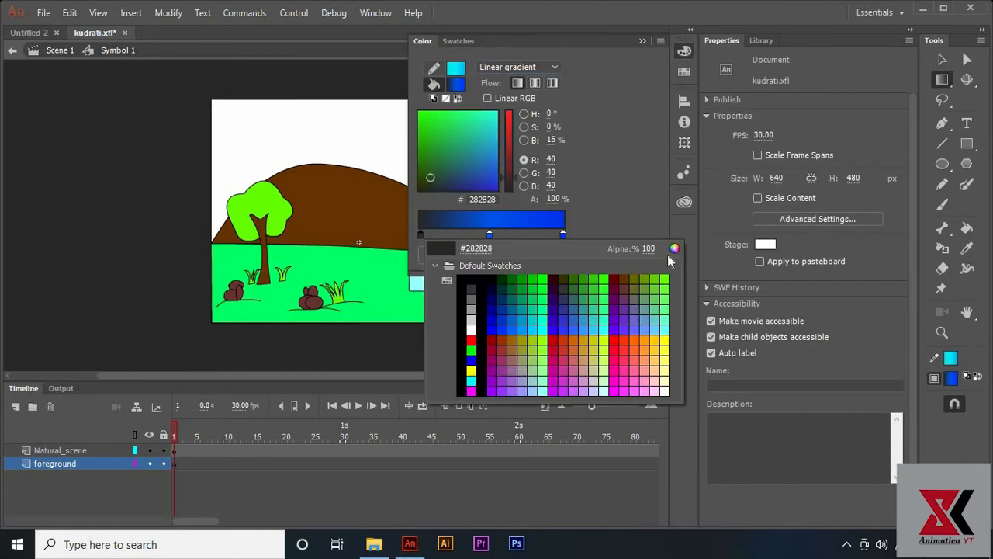
pyautogui.click(469, 379)
# Step: Set the middle stop of the fill gradient to light blue #00E2FA
pyautogui.click(489, 235)
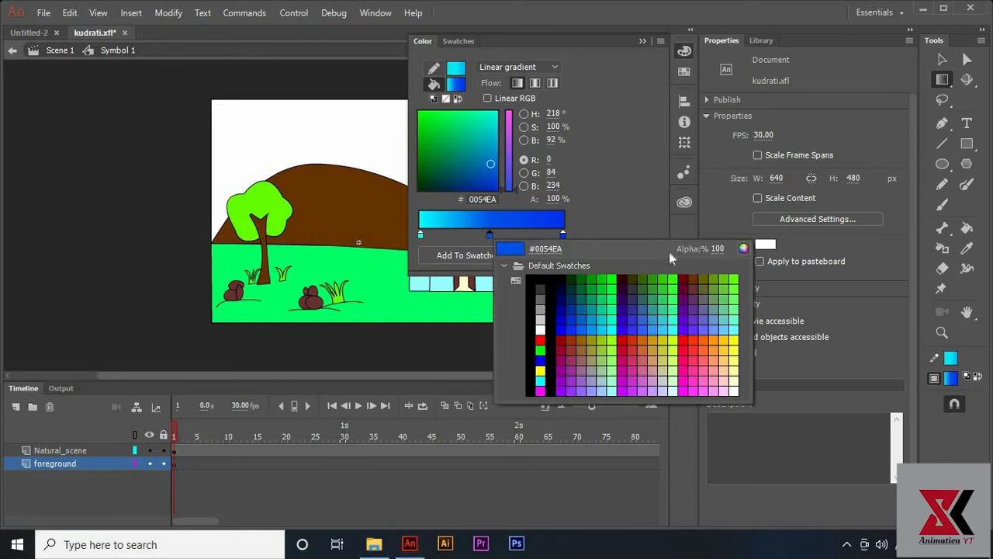
pyautogui.click(743, 249)
pyautogui.moveTo(507, 220)
pyautogui.mouseDown()
pyautogui.moveTo(507, 236)
pyautogui.moveTo(510, 195)
pyautogui.mouseUp()
pyautogui.press('Return')
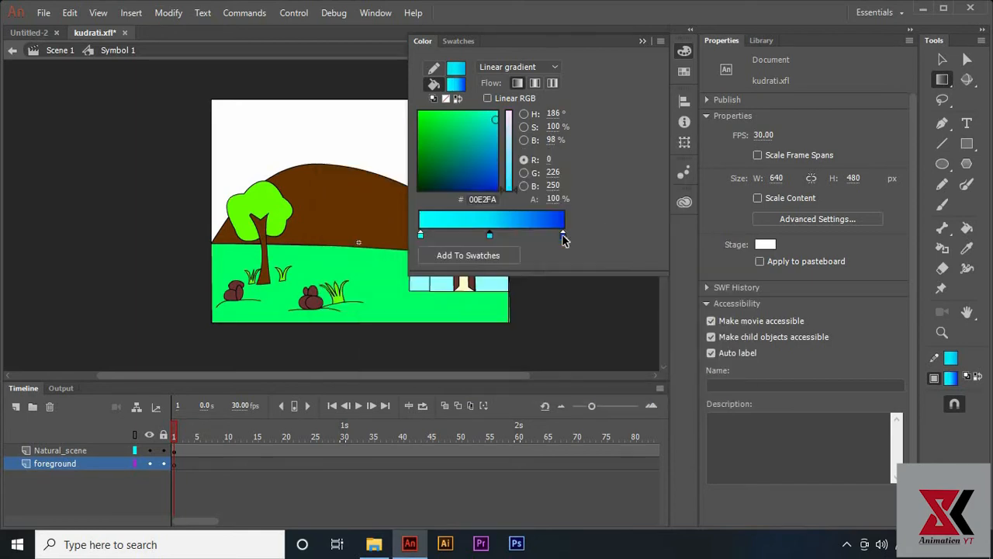
# Step: Set the end stop of the fill gradient to pale cyan #5AFFFF
pyautogui.click(562, 236)
pyautogui.click(818, 249)
pyautogui.press('Return')
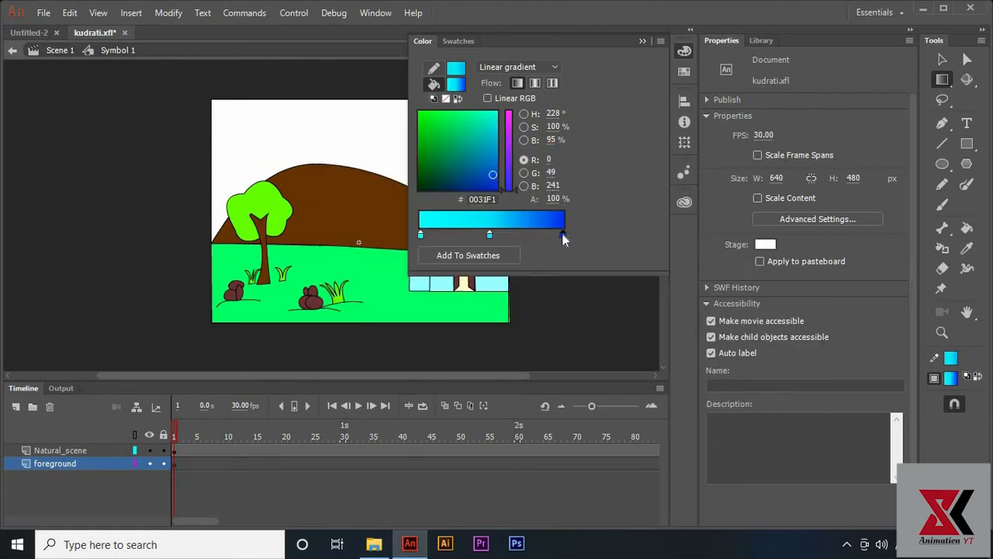
pyautogui.doubleClick(562, 235)
pyautogui.click(818, 251)
pyautogui.moveTo(508, 275); pyautogui.dragTo(514, 175)
pyautogui.moveTo(520, 348); pyautogui.dragTo(543, 303)
pyautogui.press('Return')
pyautogui.click(561, 236)
pyautogui.click(819, 248)
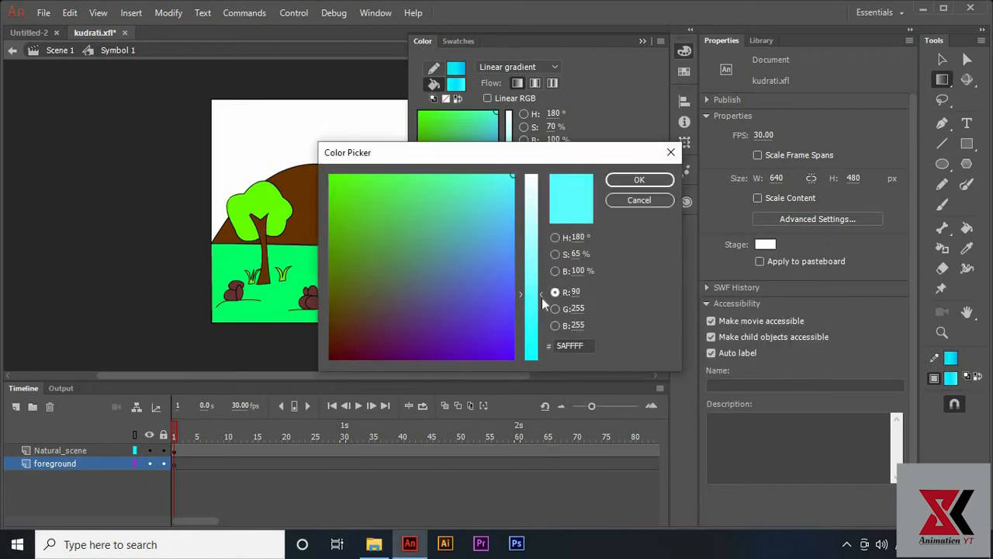
pyautogui.click(634, 181)
# Step: Darken the first stop of the fill gradient to #00D5EF
pyautogui.doubleClick(421, 236)
pyautogui.click(675, 248)
pyautogui.moveTo(503, 189); pyautogui.dragTo(502, 203)
pyautogui.click(638, 181)
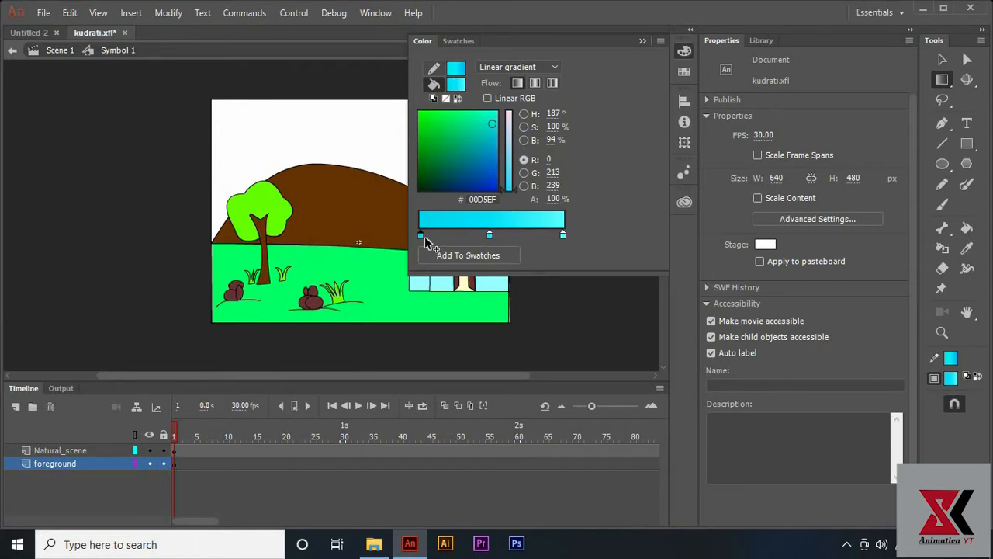
# Step: Draw a gradient-filled sky rectangle of about 643 by 480 px covering the stage on the foreground layer
pyautogui.click(642, 41)
pyautogui.press('r')
pyautogui.moveTo(212, 99); pyautogui.dragTo(509, 337)
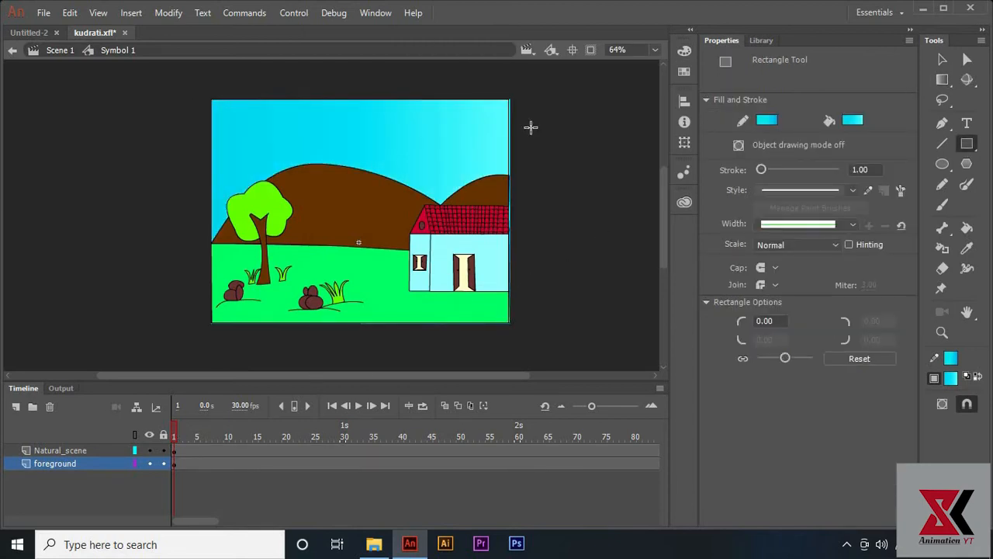
# Step: Rotate the sky's gradient to run vertically and shorten it so it fades down to the hills
pyautogui.click(942, 80)
pyautogui.click(506, 117)
pyautogui.moveTo(509, 97); pyautogui.dragTo(442, 309)
pyautogui.moveTo(363, 360); pyautogui.dragTo(362, 180)
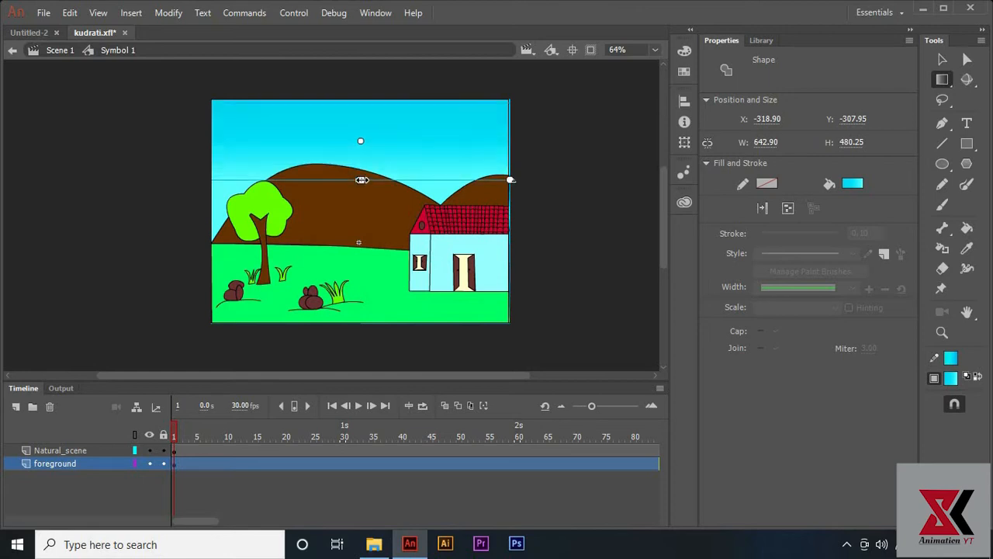
# Step: Insert a keyframe at frame 80 of the foreground layer and select it
pyautogui.moveTo(175, 437); pyautogui.dragTo(286, 437)
pyautogui.press('F6')
pyautogui.press('F6')
pyautogui.click(286, 464)
# Step: Set the first stop of the sky gradient at frame 80 to yellow-green #C3DF0E
pyautogui.click(685, 50)
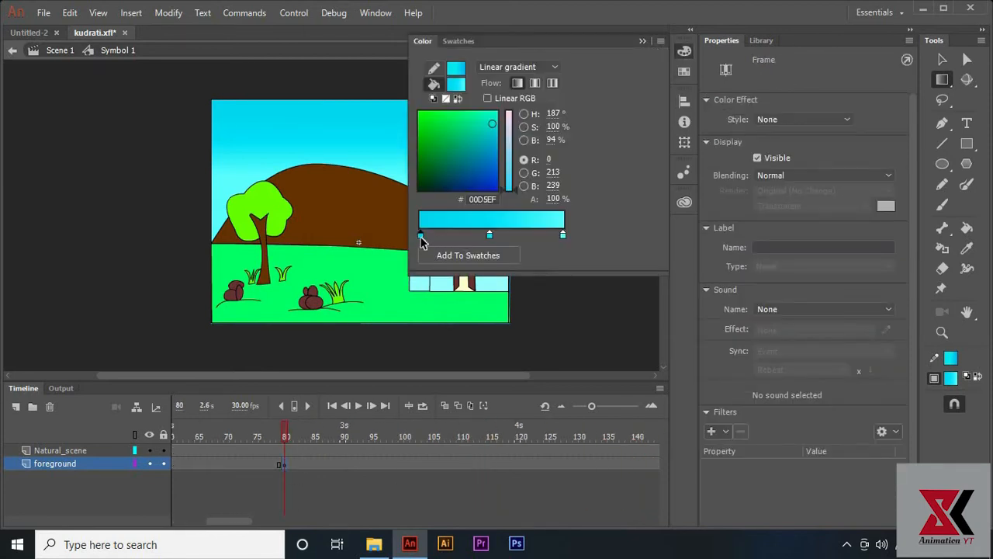
pyautogui.doubleClick(420, 235)
pyautogui.click(674, 248)
pyautogui.moveTo(487, 209)
pyautogui.mouseDown()
pyautogui.moveTo(457, 238)
pyautogui.moveTo(345, 240)
pyautogui.mouseUp()
pyautogui.moveTo(536, 357); pyautogui.dragTo(536, 218)
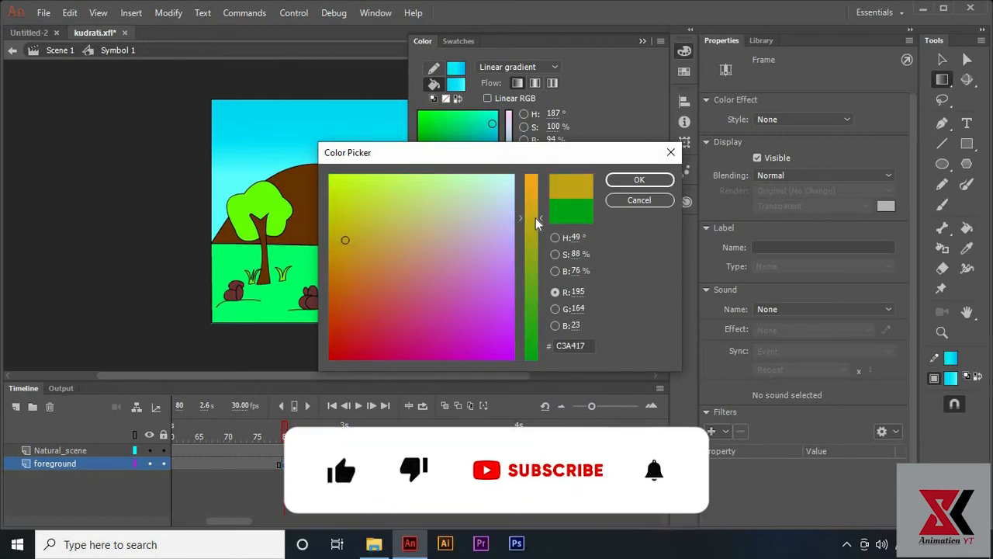
pyautogui.click(338, 197)
pyautogui.click(661, 182)
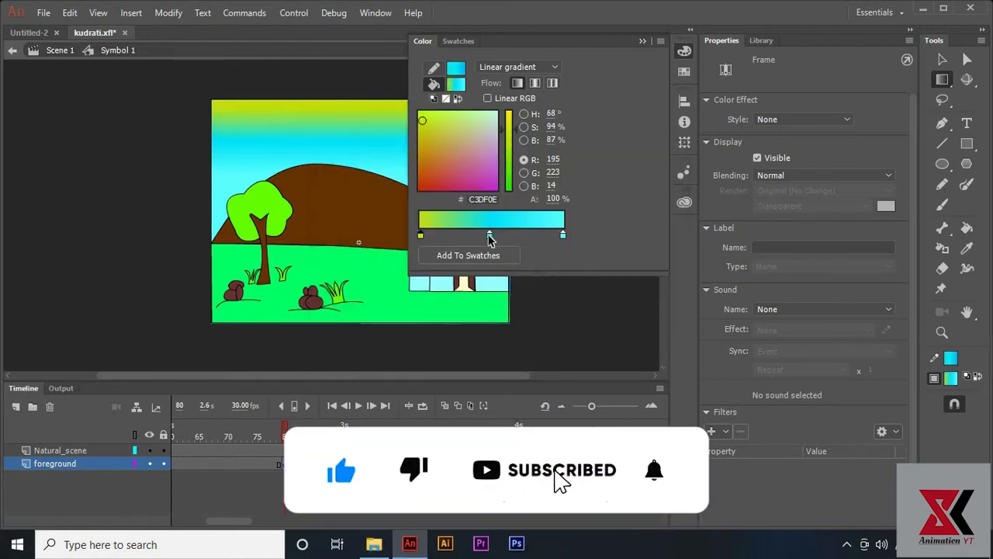
# Step: Change the middle stop of the frame 80 sky gradient to a golden yellow
pyautogui.doubleClick(490, 235)
pyautogui.click(745, 247)
pyautogui.moveTo(507, 197)
pyautogui.mouseDown()
pyautogui.moveTo(333, 241)
pyautogui.moveTo(329, 256)
pyautogui.mouseUp()
pyautogui.moveTo(536, 358); pyautogui.dragTo(536, 218)
pyautogui.moveTo(345, 227)
pyautogui.mouseDown()
pyautogui.moveTo(333, 230)
pyautogui.moveTo(339, 240)
pyautogui.mouseUp()
pyautogui.click(640, 179)
# Step: Set the end stop of the frame 80 sky gradient to dark gold #A07E06
pyautogui.doubleClick(563, 235)
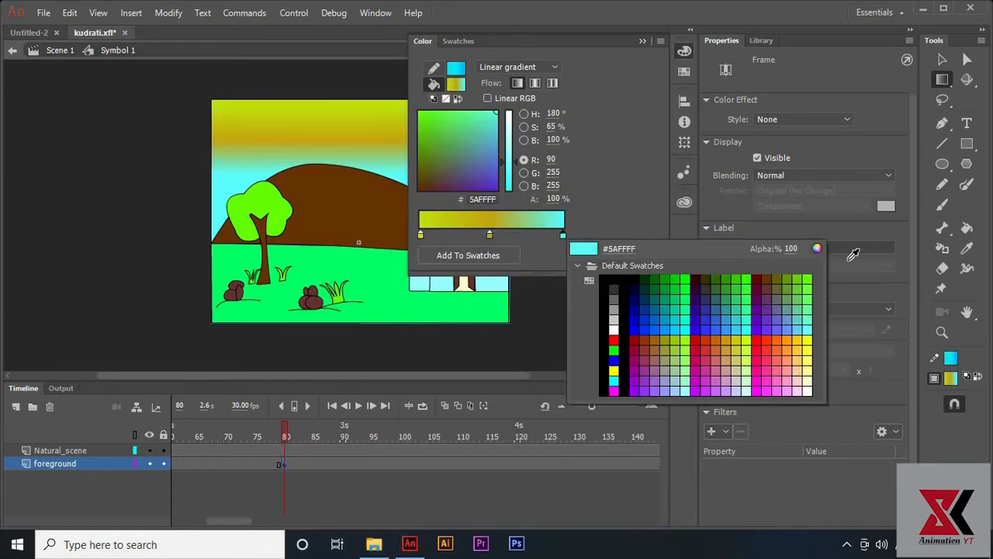
pyautogui.click(817, 248)
pyautogui.click(331, 298)
pyautogui.moveTo(542, 301); pyautogui.dragTo(542, 244)
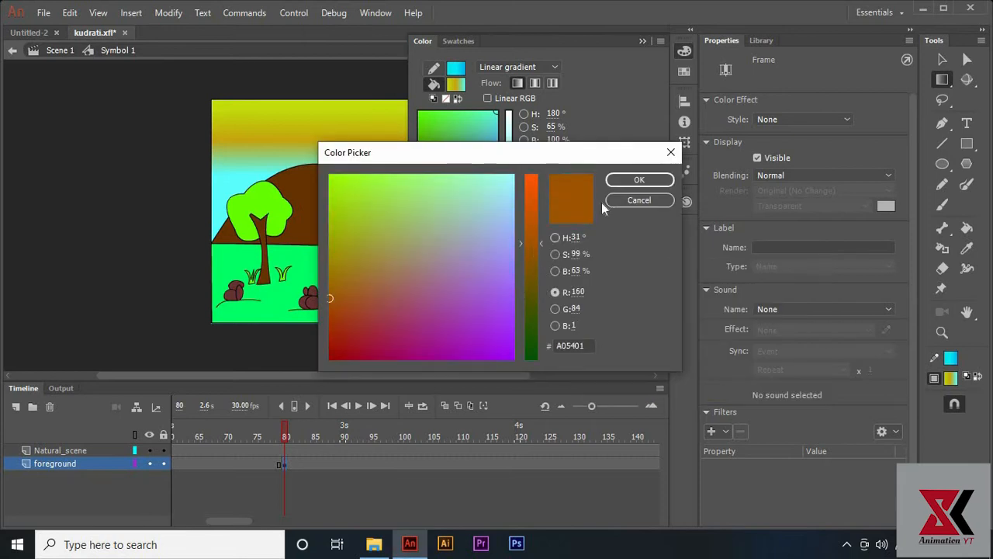
pyautogui.moveTo(341, 304); pyautogui.dragTo(333, 267)
pyautogui.click(640, 179)
# Step: Set the end stop of the frame 80 sky gradient to orange #B56104 and select the sky with the Gradient Transform tool
pyautogui.doubleClick(564, 235)
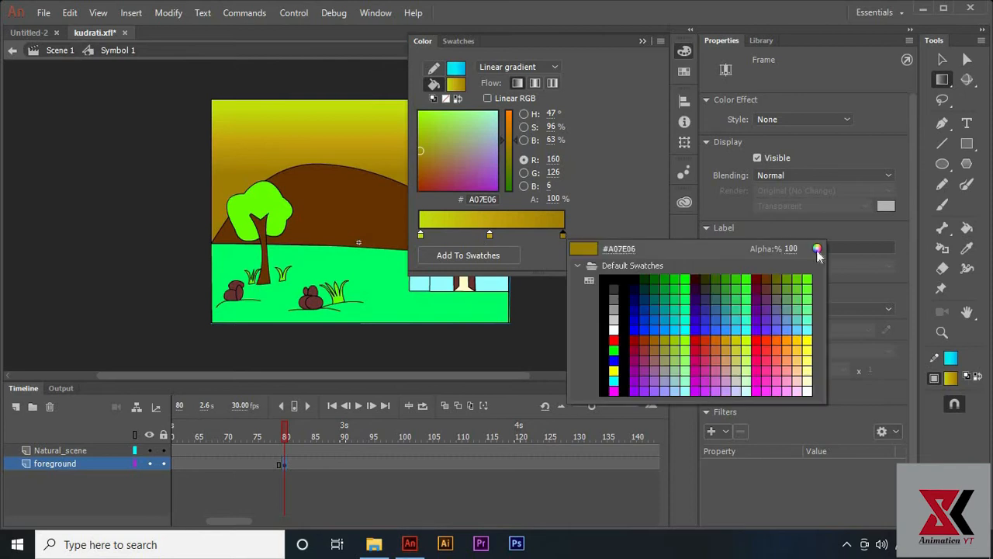
pyautogui.click(819, 249)
pyautogui.click(331, 289)
pyautogui.click(540, 233)
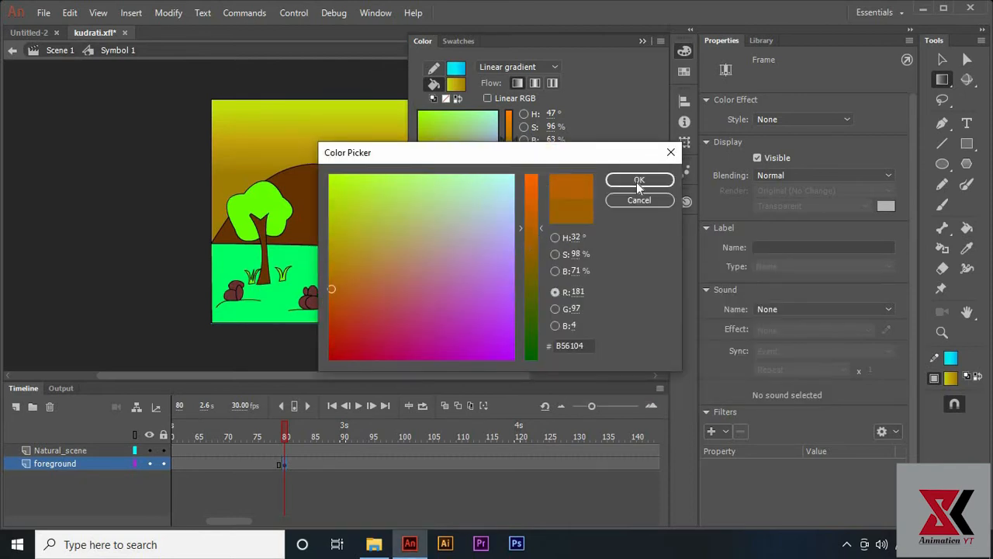
pyautogui.click(639, 179)
pyautogui.click(641, 41)
pyautogui.click(357, 173)
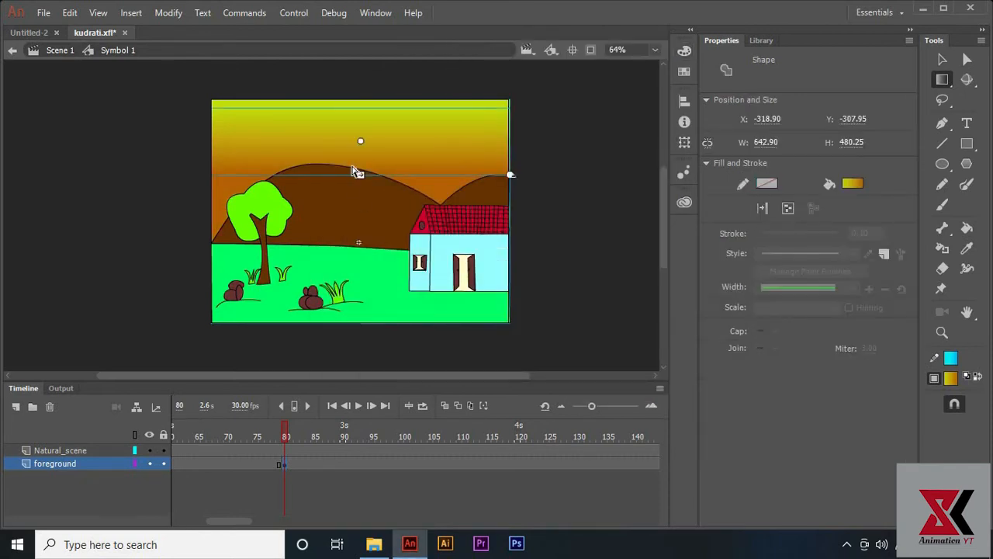
# Step: Flip the frame 80 sky gradient so the orange end is uppermost, and shift it slightly down
pyautogui.moveTo(511, 175); pyautogui.dragTo(157, 90)
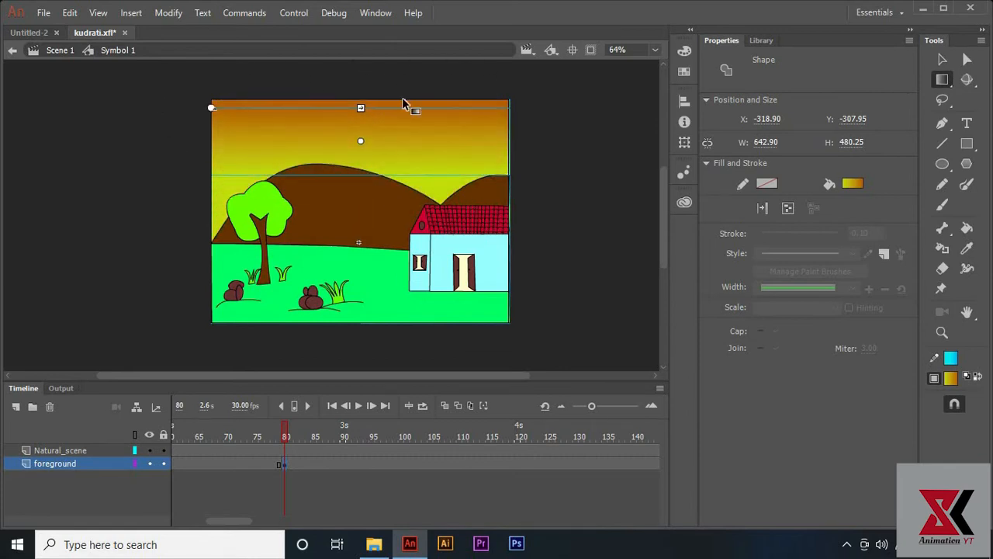
pyautogui.moveTo(360, 151); pyautogui.dragTo(361, 156)
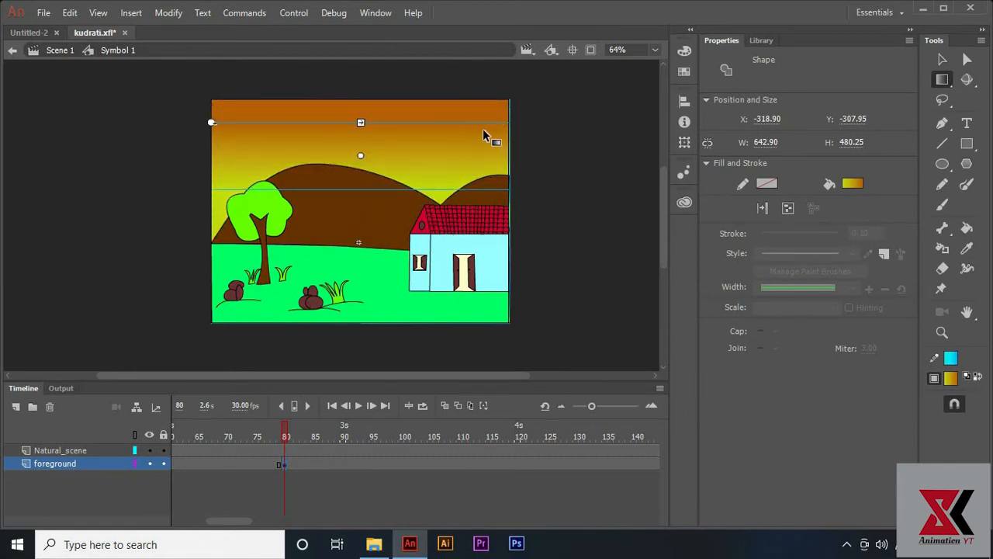
# Step: Insert keyframes on the foreground layer at frames 120 and 180
pyautogui.click(333, 437)
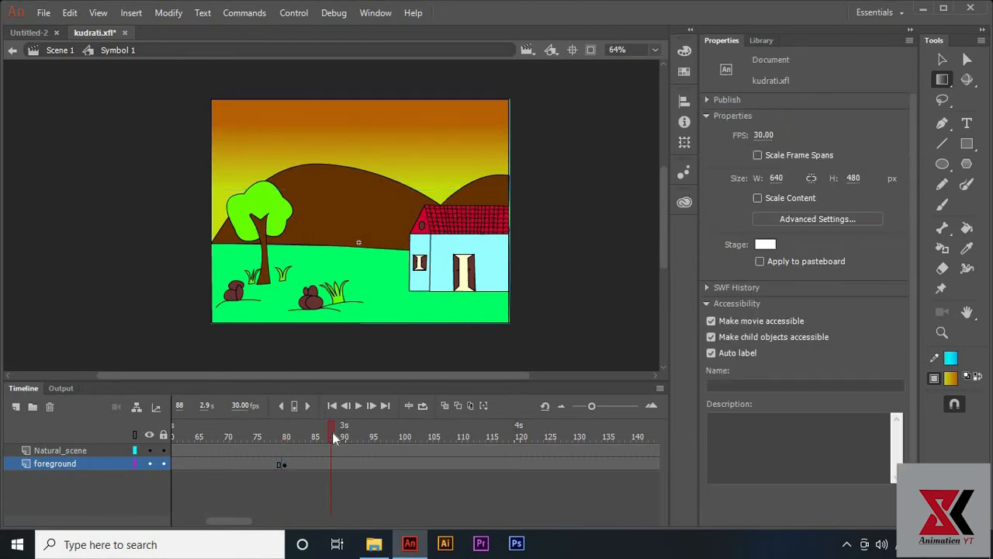
pyautogui.moveTo(346, 433); pyautogui.dragTo(605, 444)
pyautogui.click(523, 464)
pyautogui.press('F6')
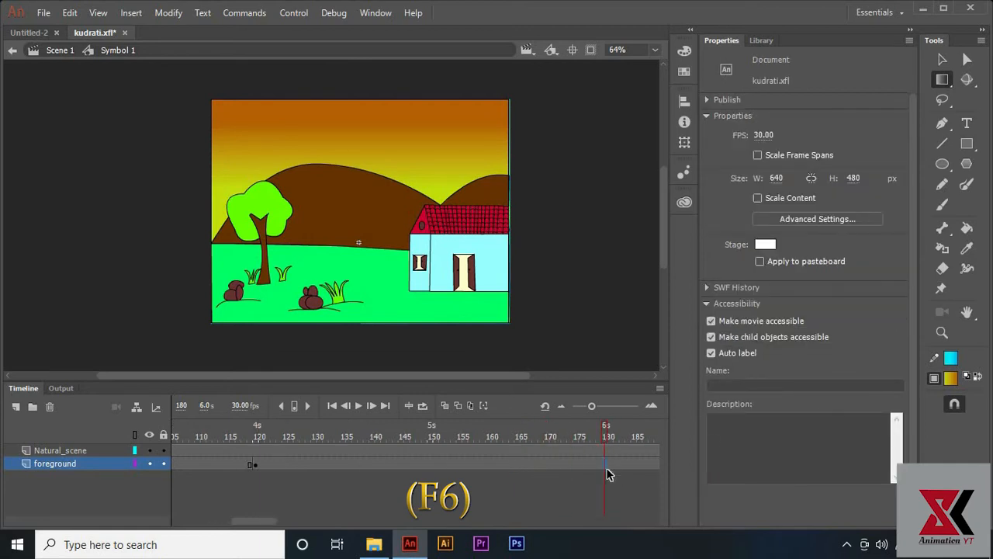
pyautogui.click(604, 465)
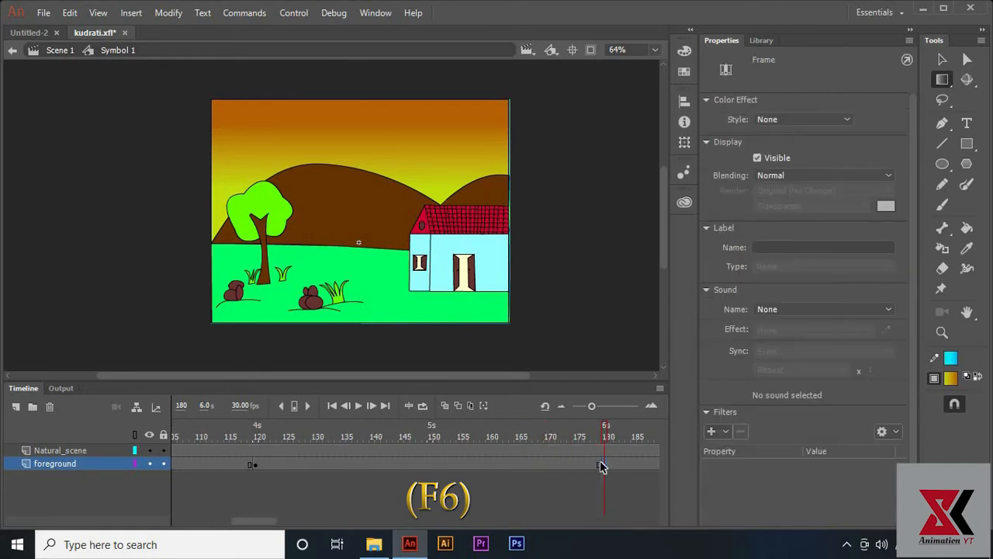
# Step: Set the first stop of the sky gradient at frame 180 to blue #2422E9
pyautogui.click(684, 53)
pyautogui.doubleClick(422, 237)
pyautogui.click(674, 249)
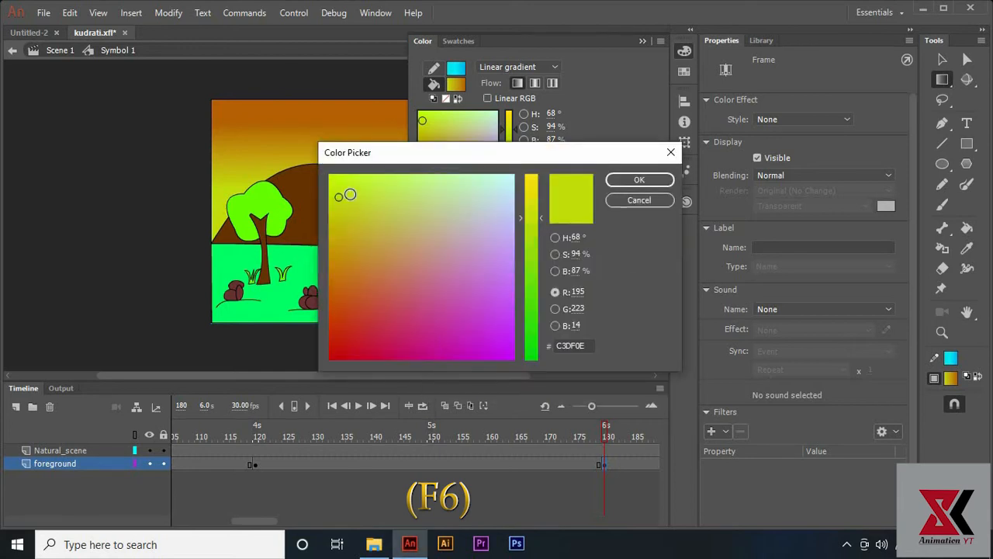
pyautogui.click(532, 333)
pyautogui.moveTo(492, 338)
pyautogui.mouseDown()
pyautogui.moveTo(496, 325)
pyautogui.moveTo(499, 335)
pyautogui.mouseUp()
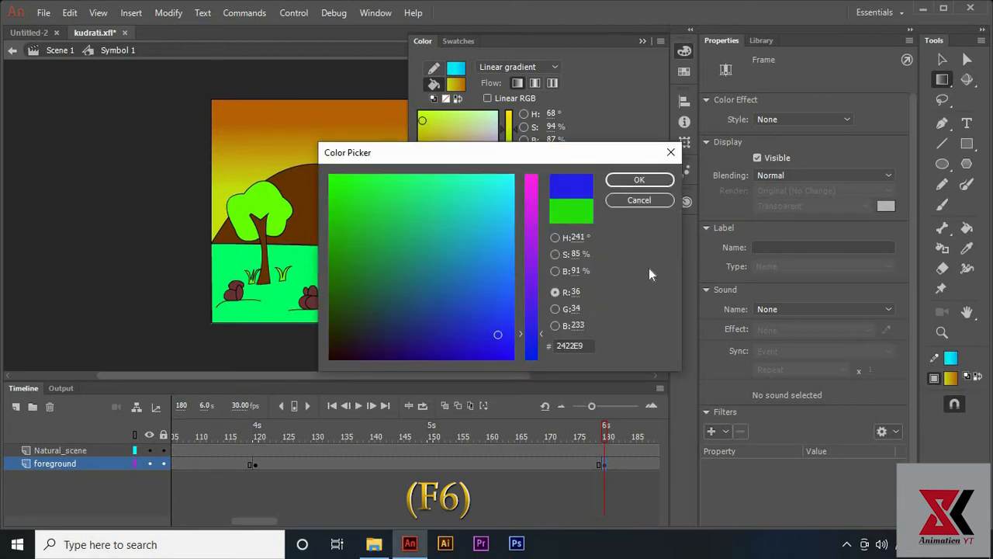
pyautogui.click(634, 190)
# Step: Set the middle stop of the frame 180 sky gradient to blue #2158ED
pyautogui.doubleClick(492, 231)
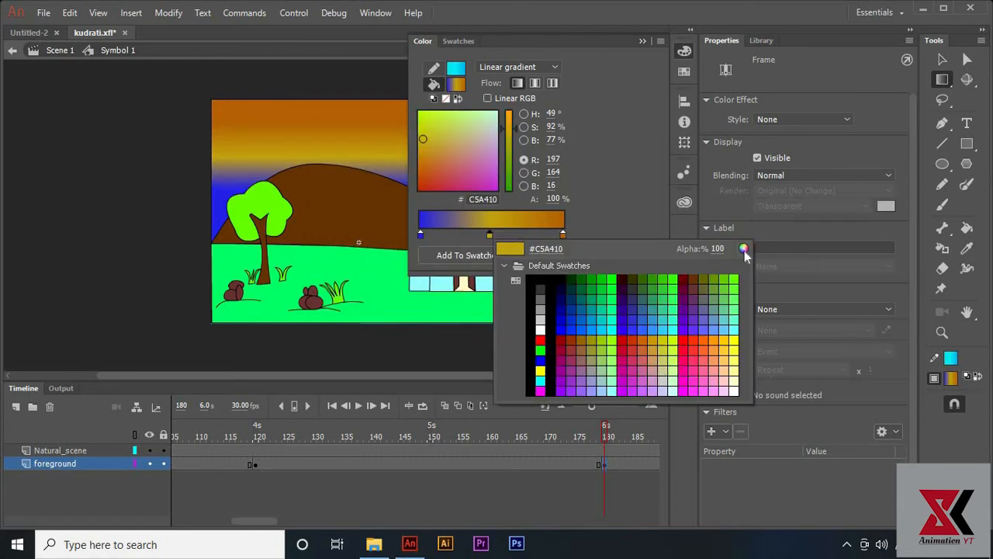
pyautogui.click(748, 250)
pyautogui.click(532, 335)
pyautogui.moveTo(497, 315); pyautogui.dragTo(500, 292)
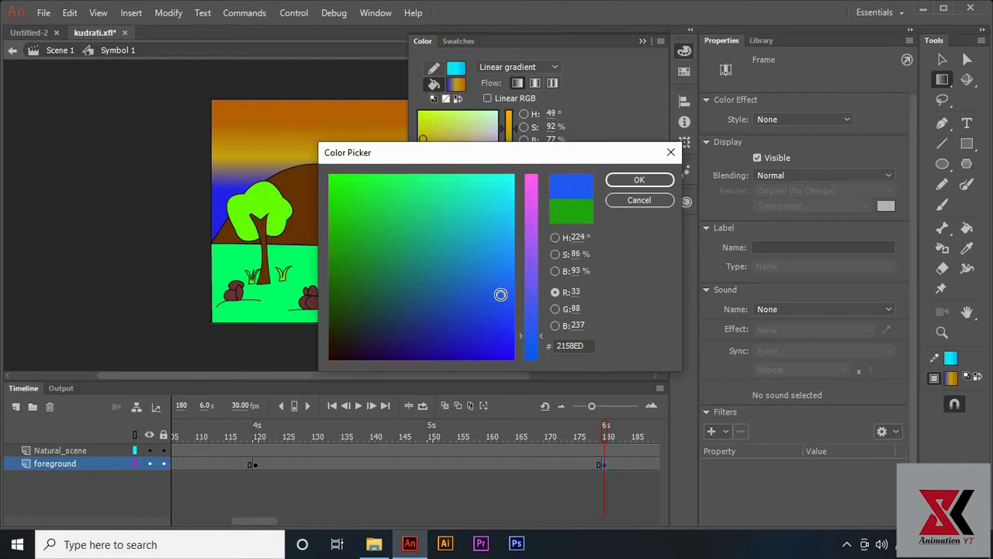
pyautogui.click(639, 180)
# Step: Set the end stop of the frame 180 sky gradient to light blue #007EF9
pyautogui.doubleClick(565, 234)
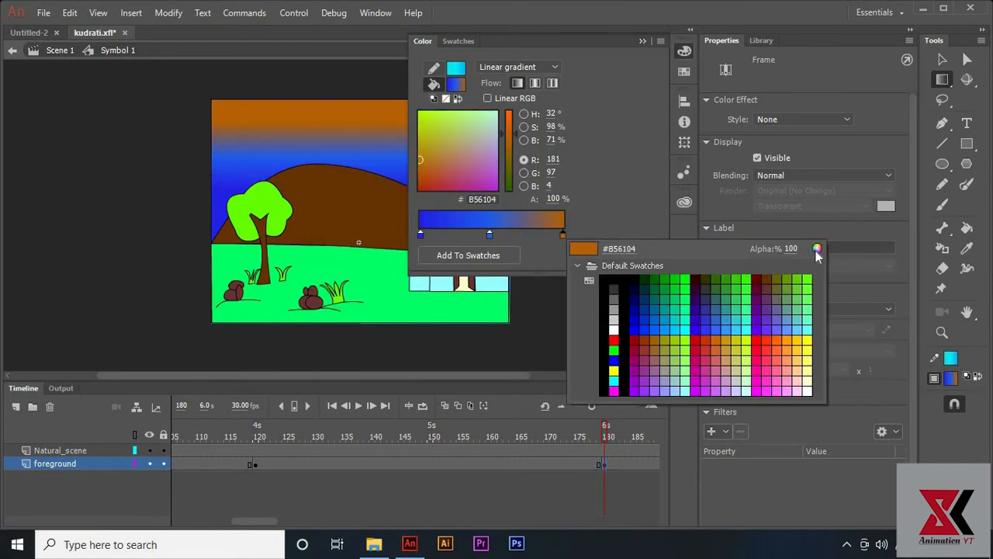
pyautogui.click(816, 250)
pyautogui.click(524, 363)
pyautogui.moveTo(506, 243); pyautogui.dragTo(510, 267)
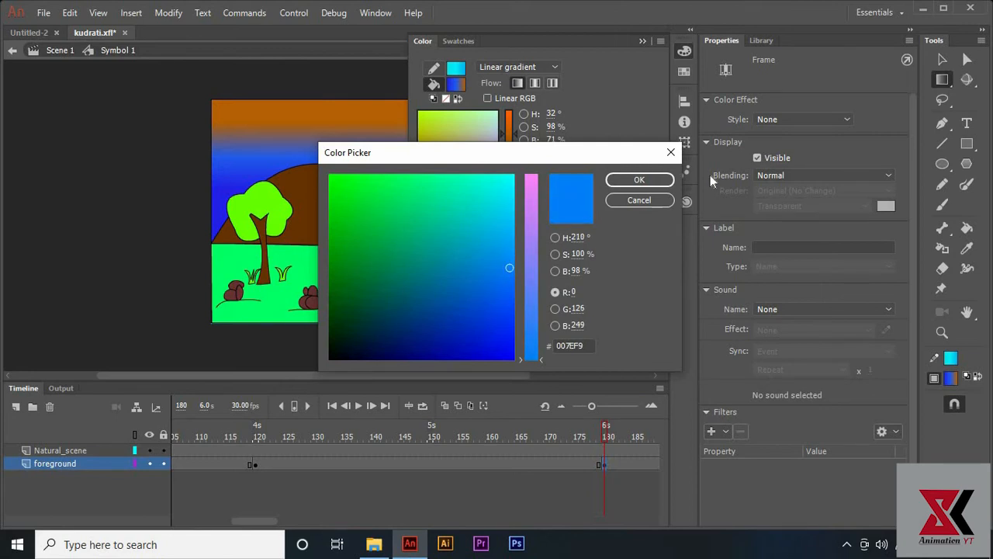
pyautogui.click(653, 181)
pyautogui.click(643, 42)
# Step: Flip the frame 180 sky gradient so the darkest blue is uppermost, and shift it slightly up
pyautogui.click(468, 142)
pyautogui.moveTo(212, 123); pyautogui.dragTo(484, 182)
pyautogui.moveTo(360, 155); pyautogui.dragTo(360, 143)
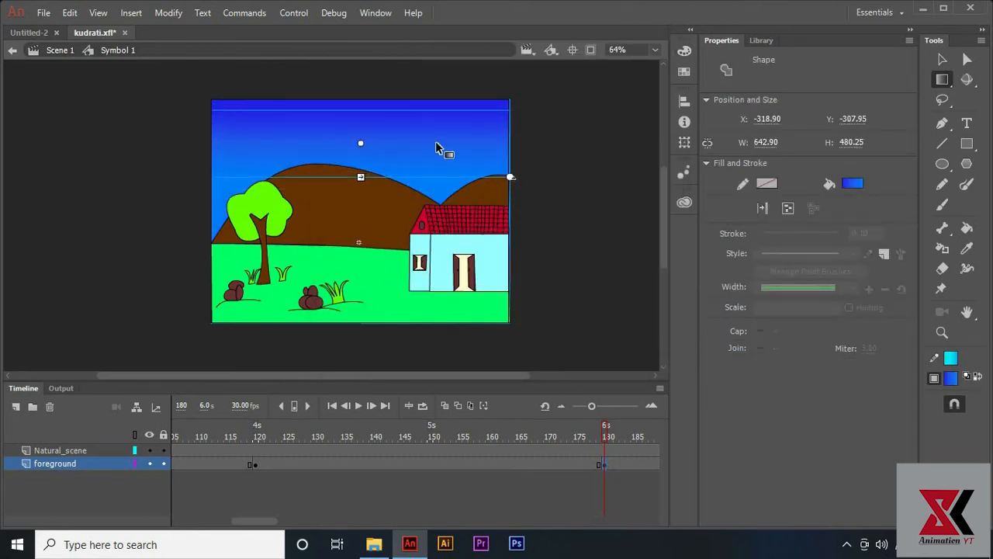
# Step: Add keyframes to the foreground layer at frames 220 and 281 and return to frame 1
pyautogui.moveTo(245, 525); pyautogui.dragTo(284, 524)
pyautogui.click(460, 450)
pyautogui.press('F6')
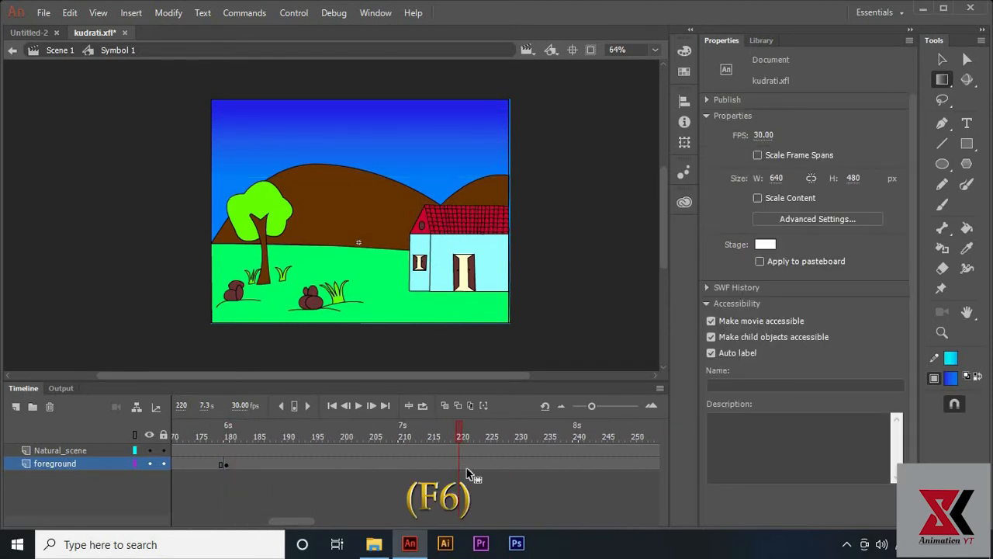
pyautogui.moveTo(467, 433); pyautogui.dragTo(35, 392)
pyautogui.press('F6')
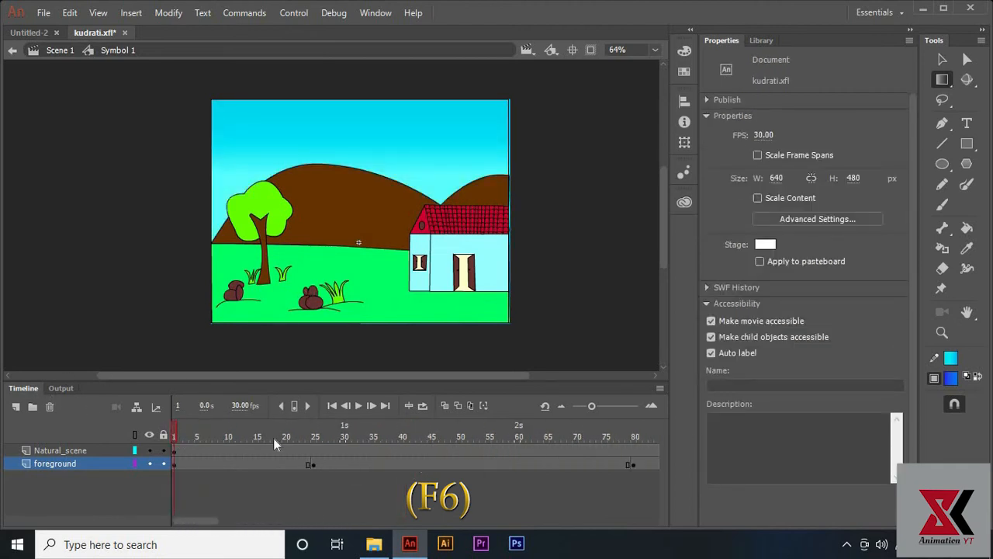
# Step: Add keyframes to the Natural_scene layer at frames 25, 80, 120, 180, 220 and 281, matching the foreground layer
pyautogui.moveTo(273, 438); pyautogui.dragTo(572, 437)
pyautogui.click(320, 451)
pyautogui.click(576, 451)
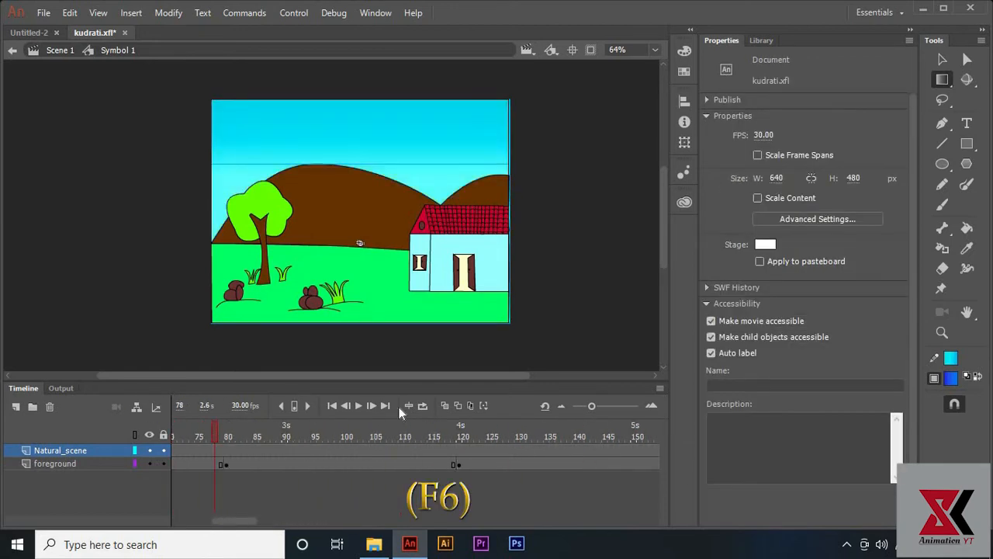
pyautogui.click(457, 438)
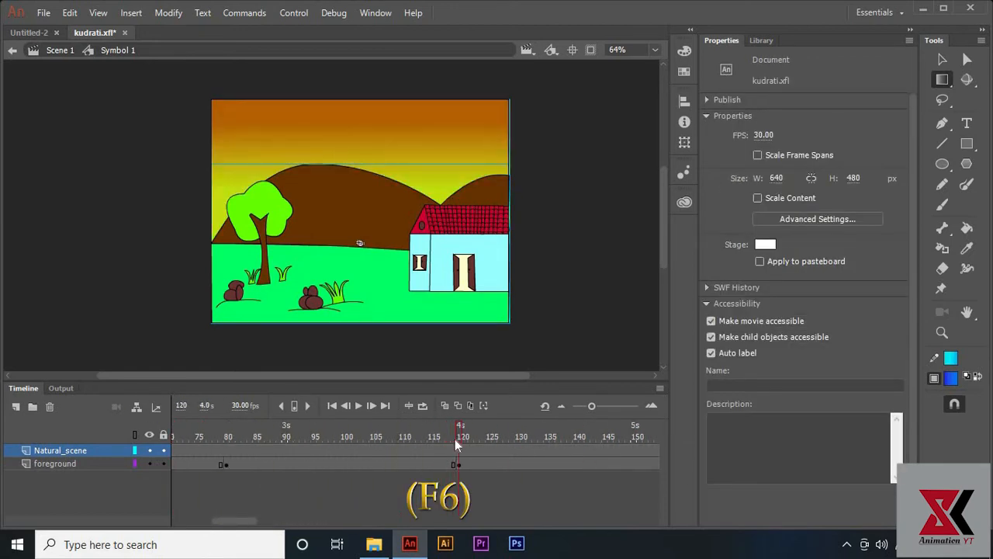
pyautogui.click(459, 451)
pyautogui.press('F6')
pyautogui.moveTo(480, 439); pyautogui.dragTo(222, 436)
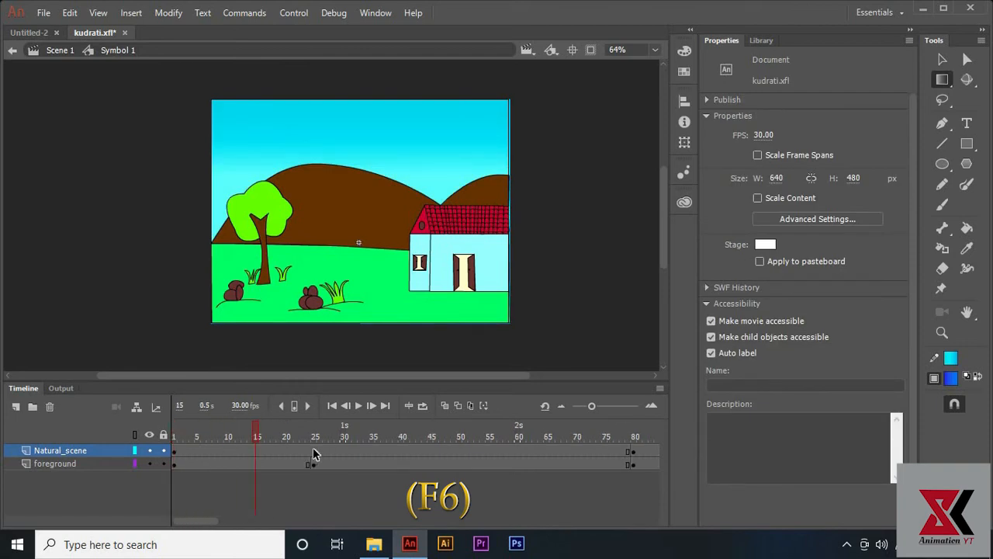
pyautogui.click(315, 451)
pyautogui.press('F6')
pyautogui.moveTo(317, 431); pyautogui.dragTo(168, 422)
pyautogui.moveTo(170, 420); pyautogui.dragTo(147, 419)
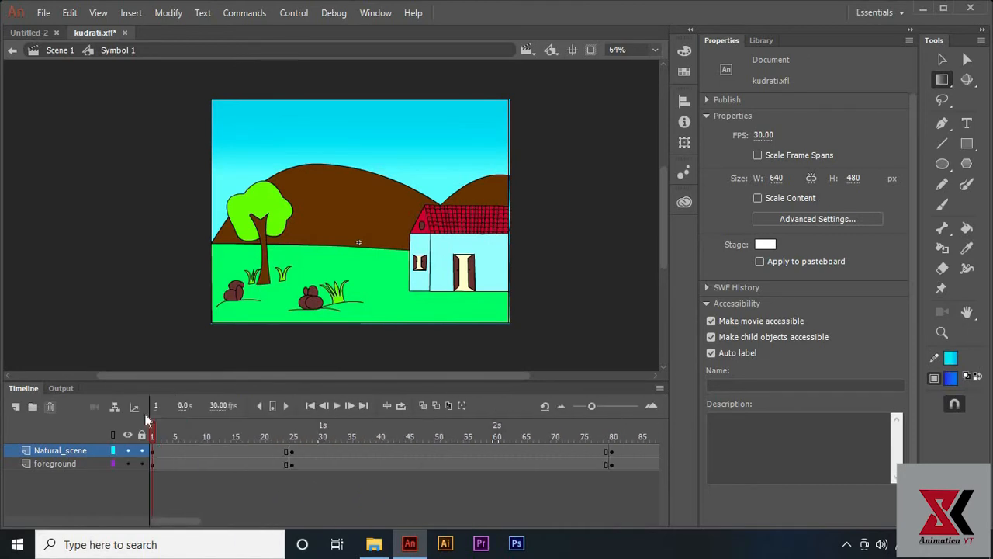
# Step: Create shape tweens across all the foreground layer's frames, from frame 281 back to frame 1
pyautogui.moveTo(171, 522); pyautogui.dragTo(304, 522)
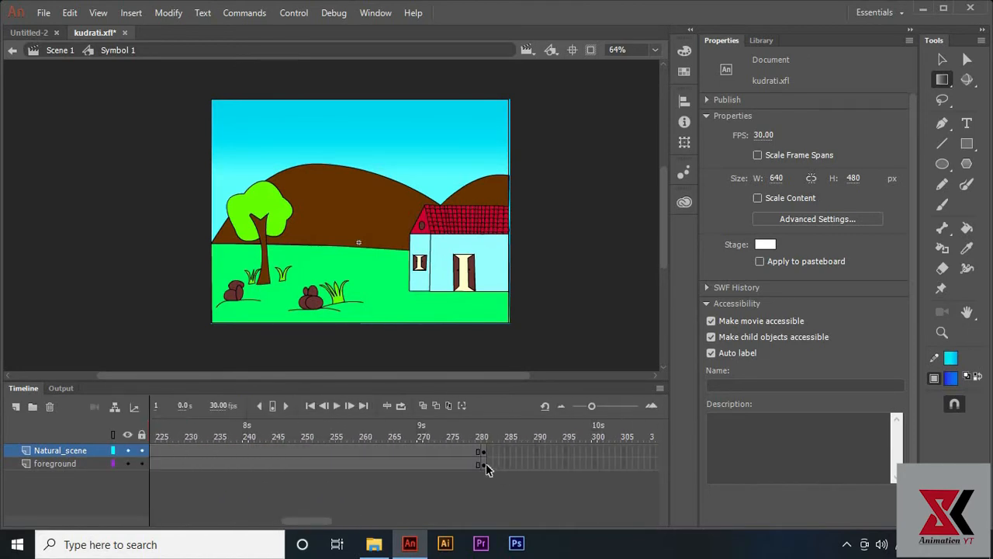
pyautogui.moveTo(487, 464); pyautogui.dragTo(2, 508)
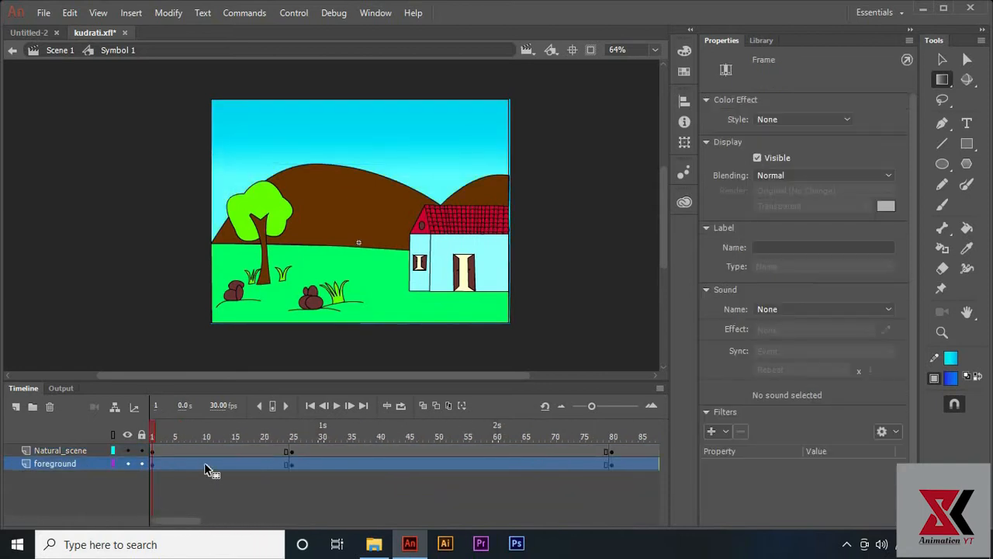
pyautogui.rightClick(204, 463)
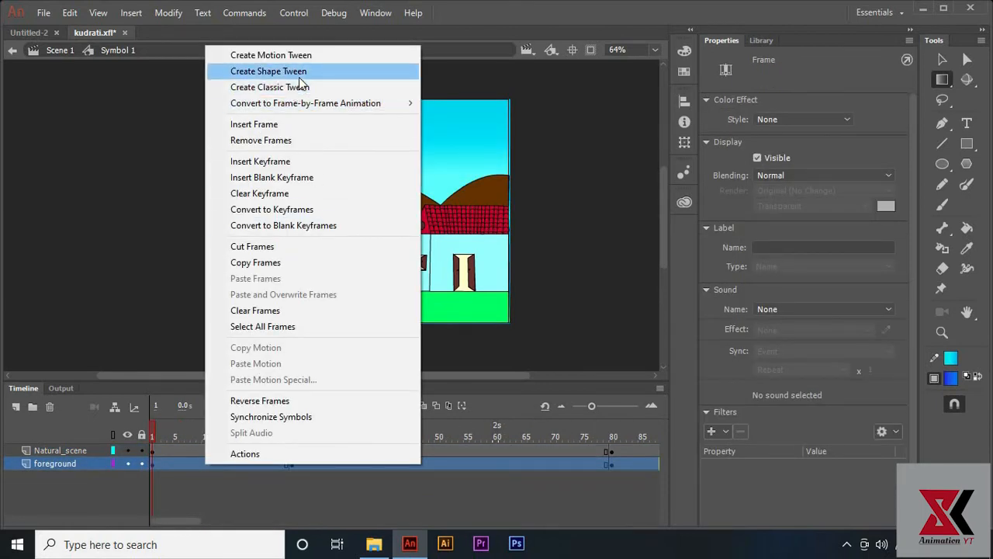
pyautogui.click(298, 73)
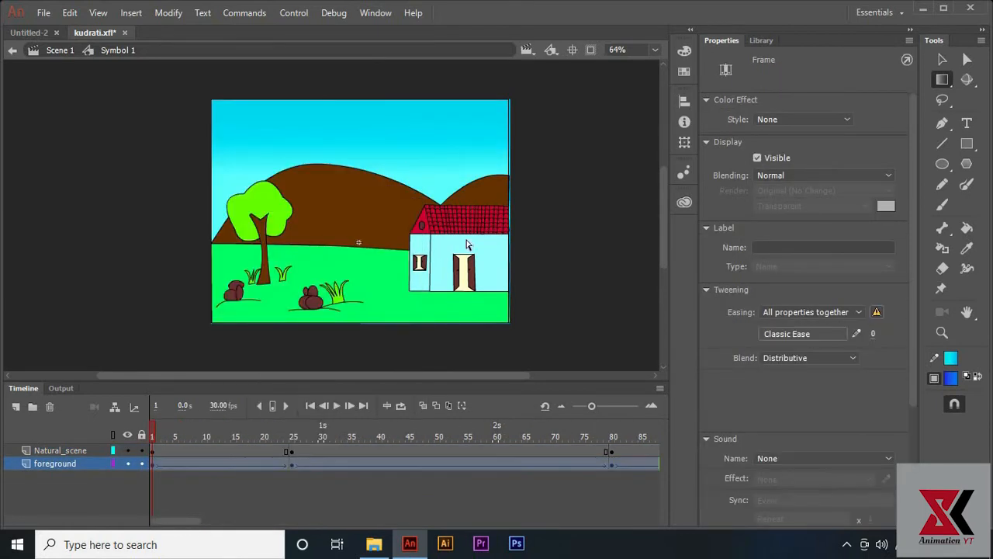
# Step: Play the animation from frame 1 to preview the sky's colour transitions
pyautogui.click(155, 435)
pyautogui.press('Return')
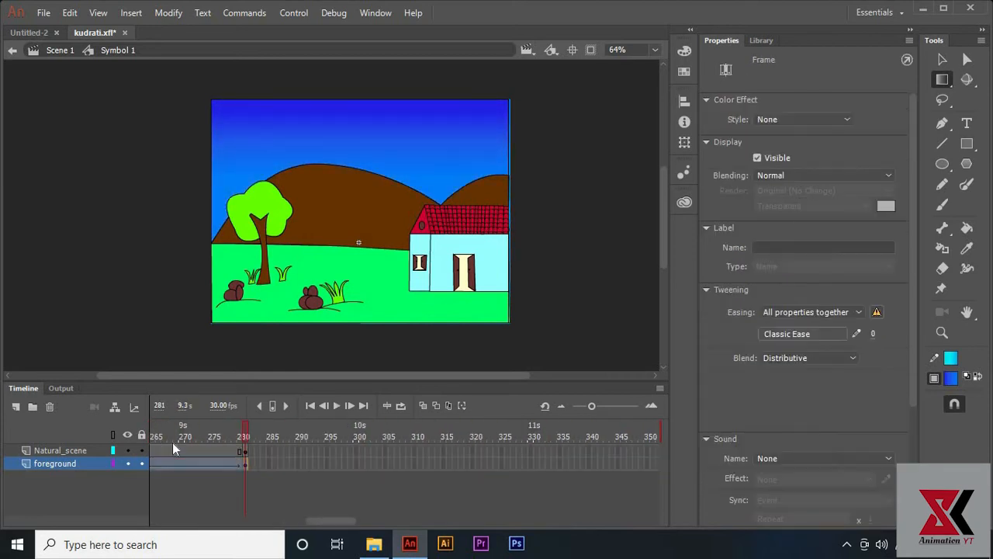
pyautogui.press('Return')
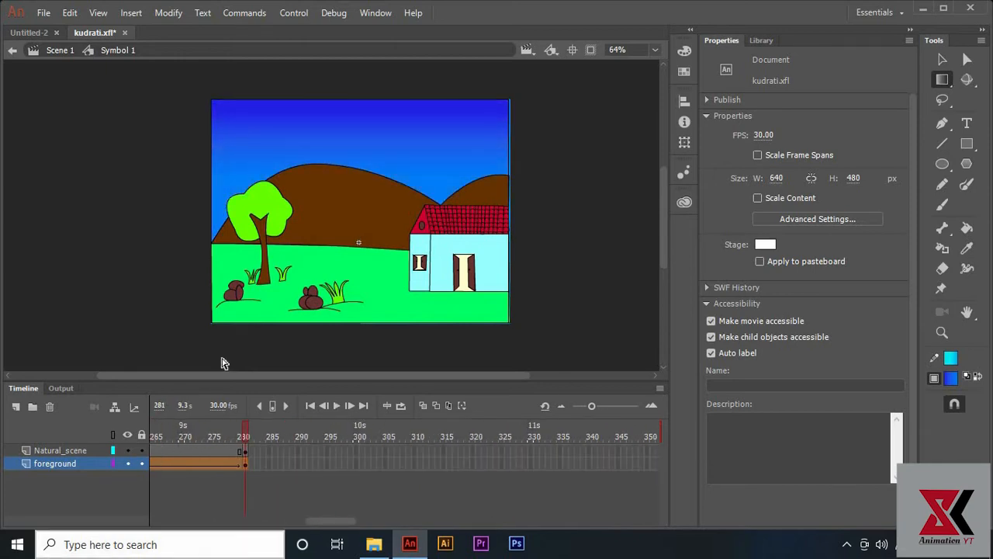
# Step: Lengthen the sky gradient at frame 1 and move its centre down towards the hills
pyautogui.moveTo(244, 429); pyautogui.dragTo(1, 394)
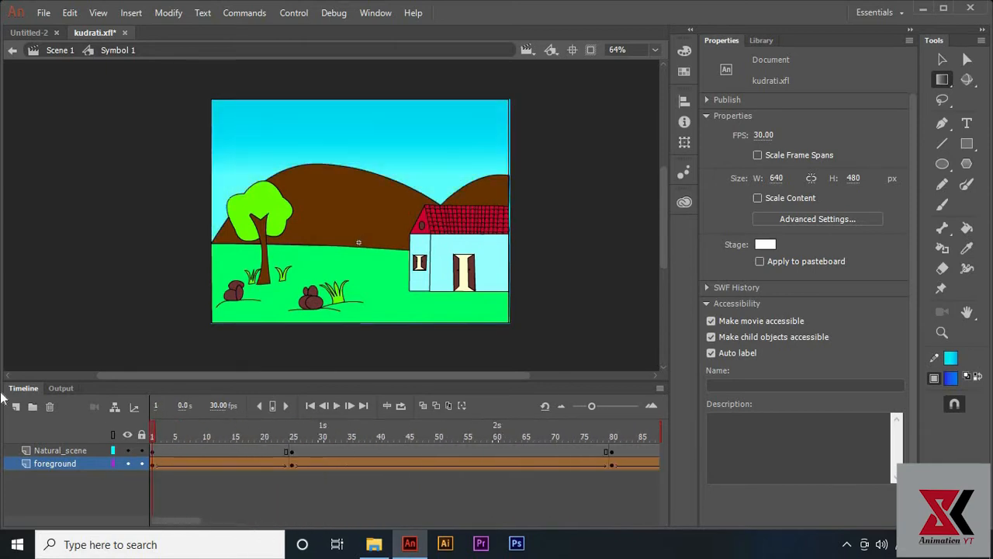
pyautogui.click(435, 159)
pyautogui.moveTo(360, 175); pyautogui.dragTo(361, 220)
pyautogui.moveTo(360, 142); pyautogui.dragTo(360, 175)
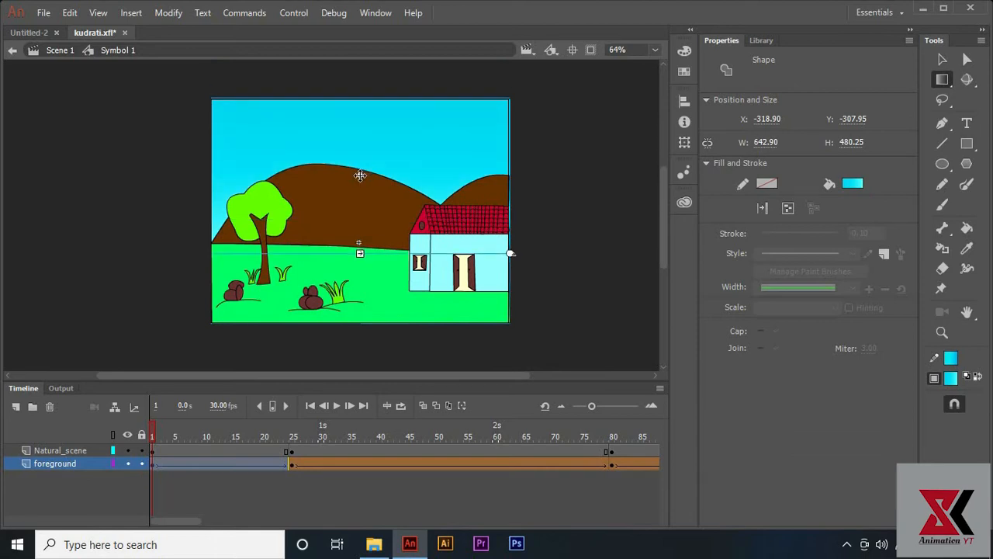
# Step: Play the timeline to check the adjusted sky animation and return to the start
pyautogui.click(287, 405)
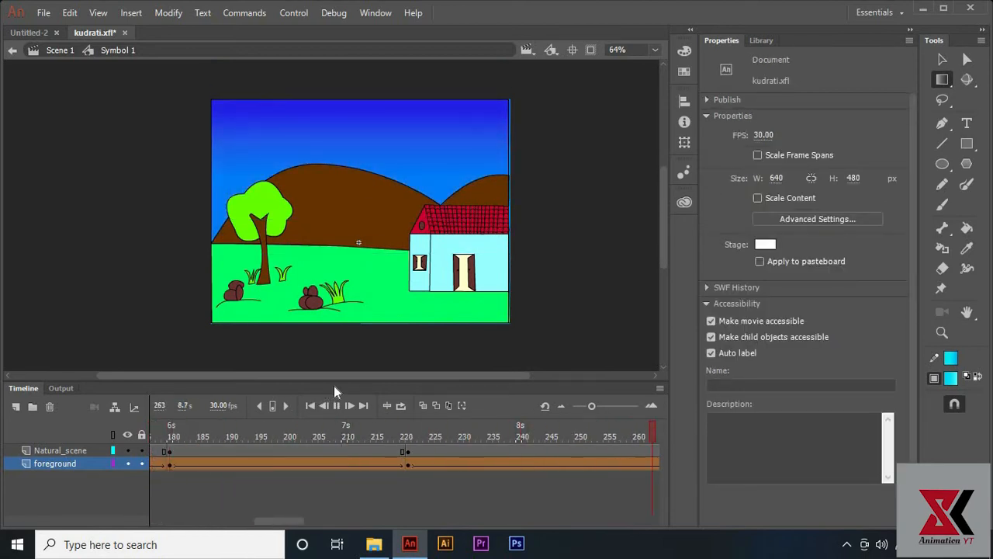
pyautogui.click(228, 431)
pyautogui.moveTo(227, 432); pyautogui.dragTo(152, 434)
# Step: Apply a Brightness colour effect of 6% to the Natural_scene keyframe at frame 80
pyautogui.click(194, 456)
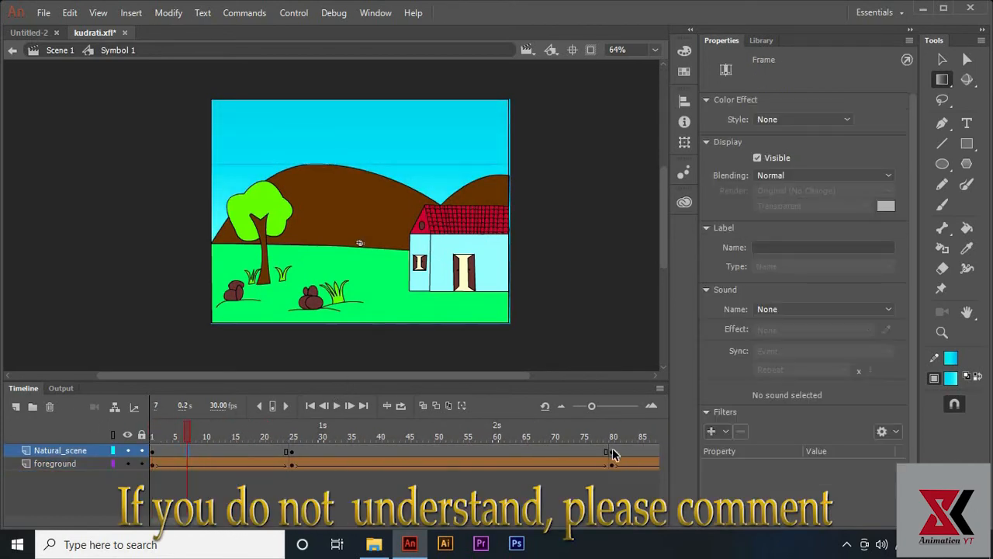
pyautogui.click(613, 451)
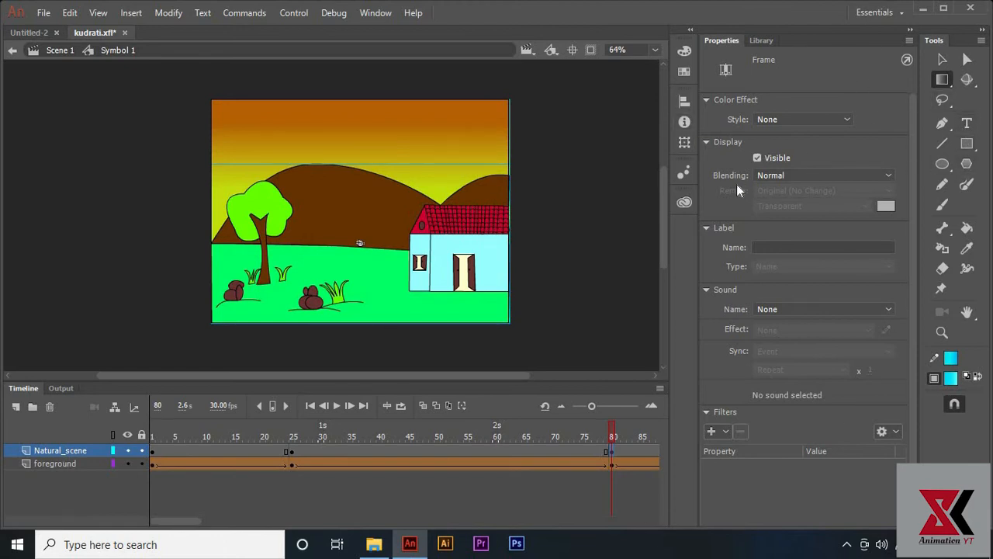
pyautogui.click(845, 121)
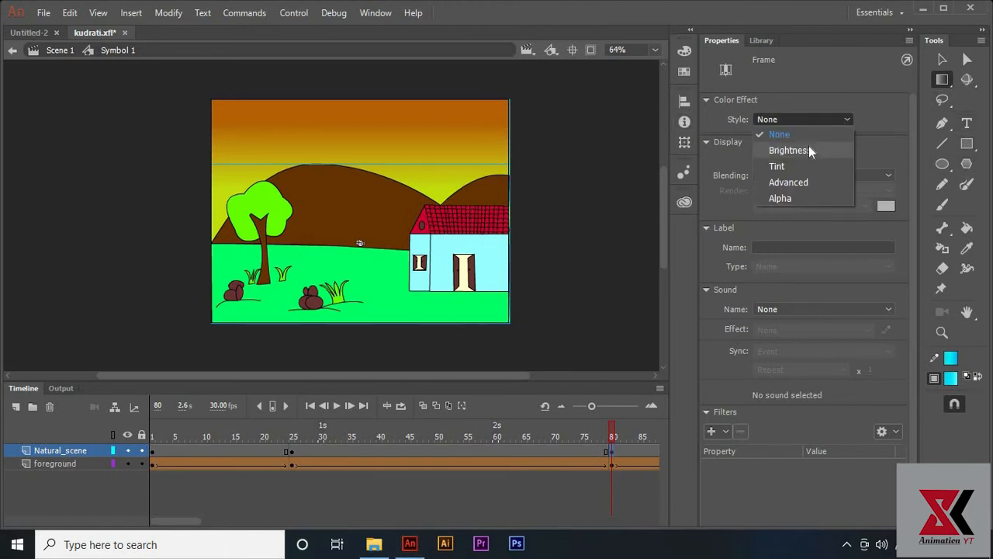
pyautogui.click(808, 149)
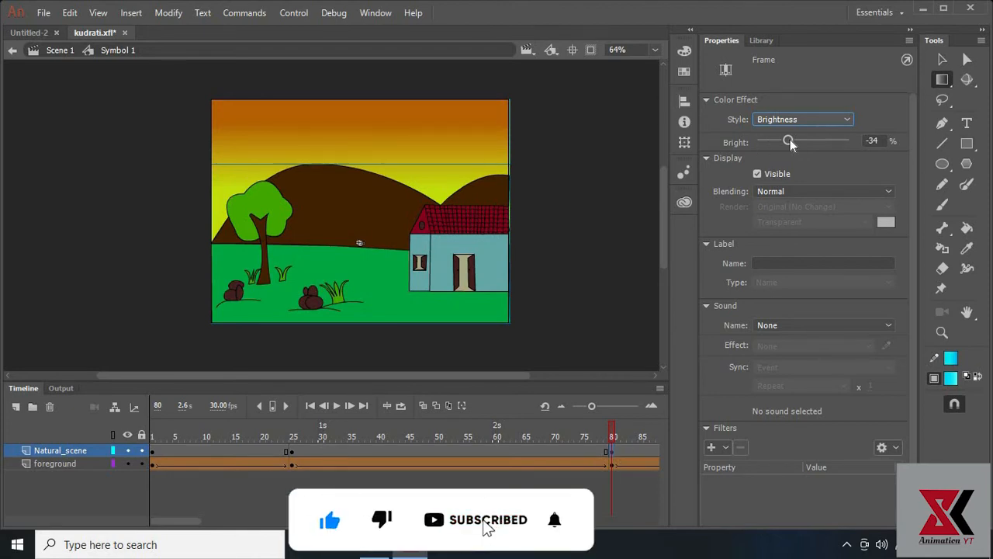
pyautogui.moveTo(790, 146)
pyautogui.mouseDown()
pyautogui.moveTo(819, 145)
pyautogui.moveTo(806, 149)
pyautogui.mouseUp()
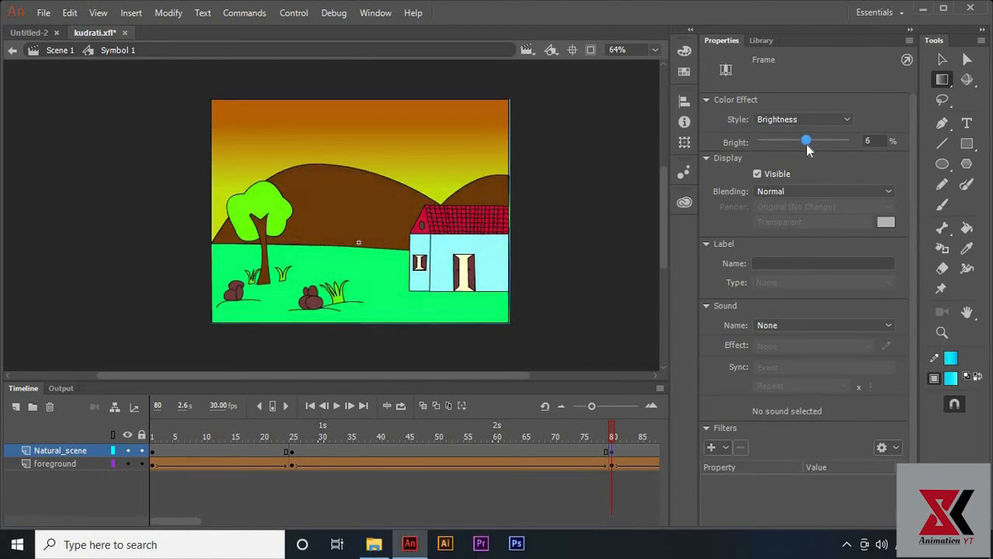
# Step: Apply a Brightness colour effect of -31% to the Natural_scene keyframe at frame 180
pyautogui.press('Return')
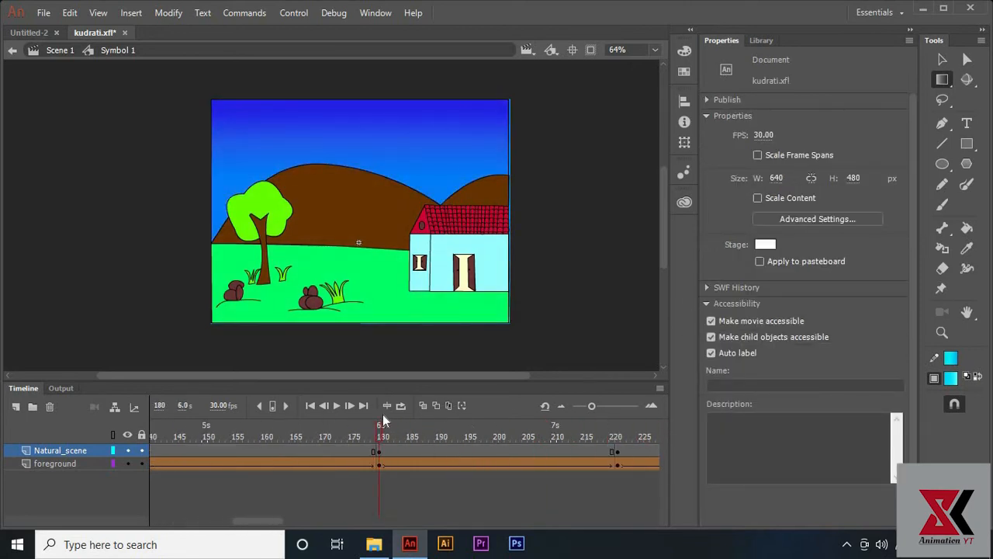
pyautogui.click(381, 451)
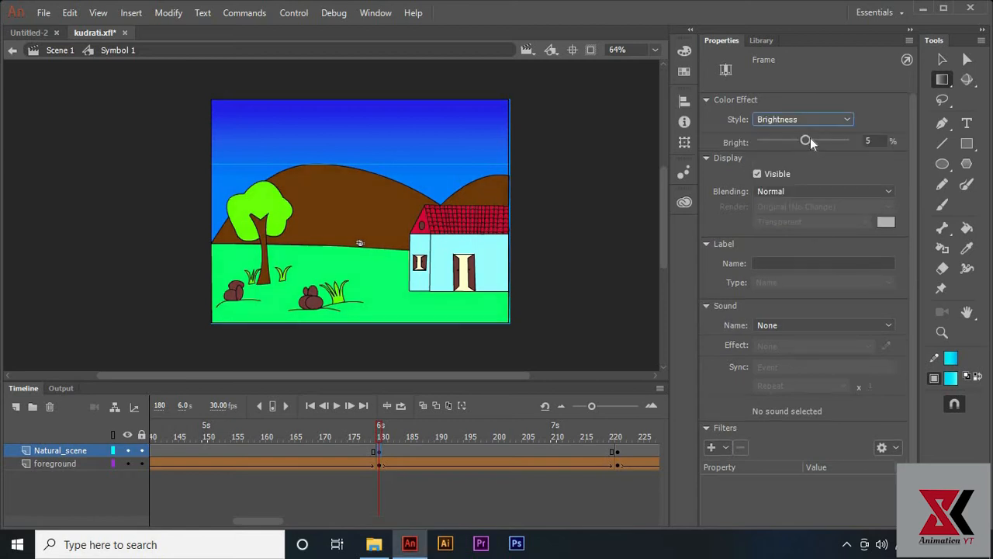
pyautogui.moveTo(810, 141); pyautogui.dragTo(789, 141)
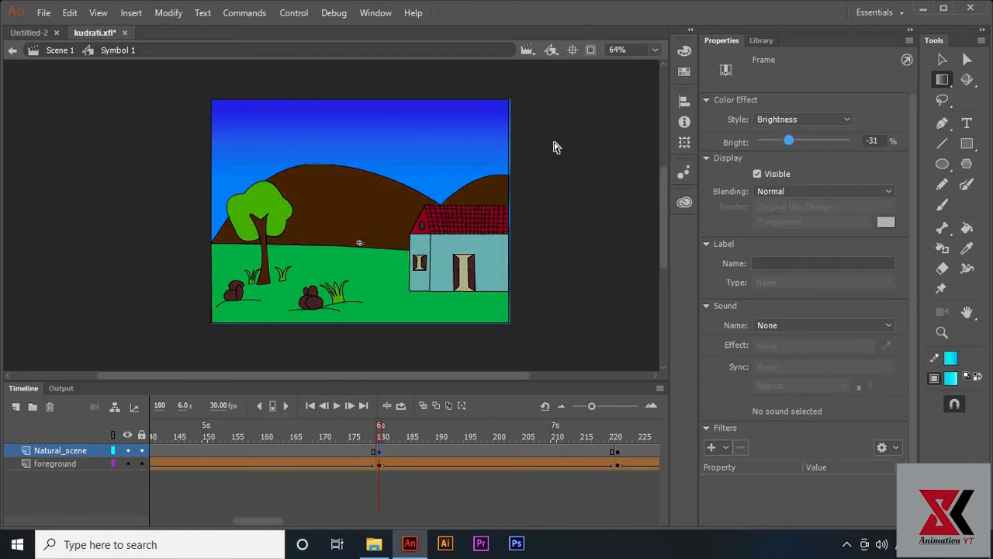
# Step: Apply a Brightness colour effect of -31% to the Natural_scene keyframe at frame 221
pyautogui.moveTo(380, 434); pyautogui.dragTo(620, 444)
pyautogui.click(621, 448)
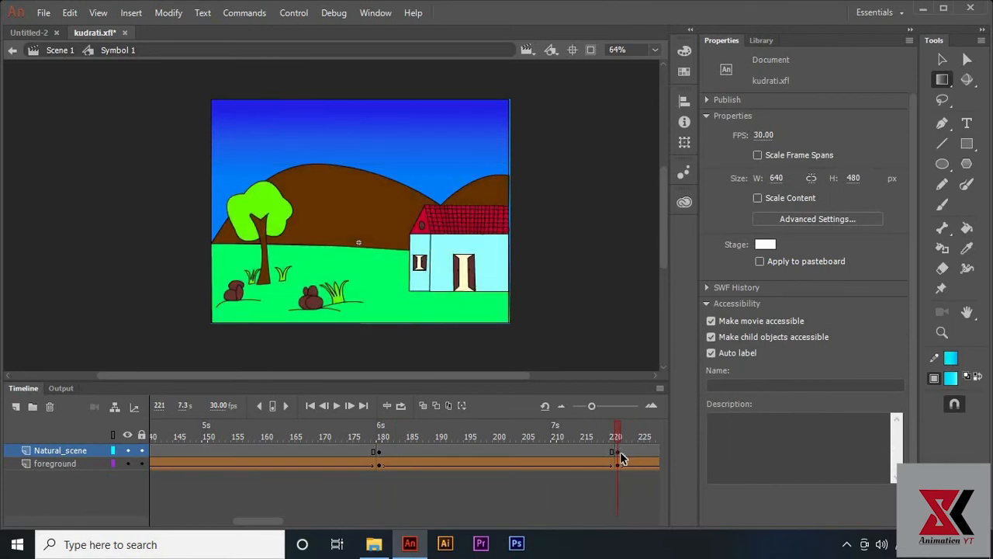
pyautogui.click(620, 454)
pyautogui.click(380, 433)
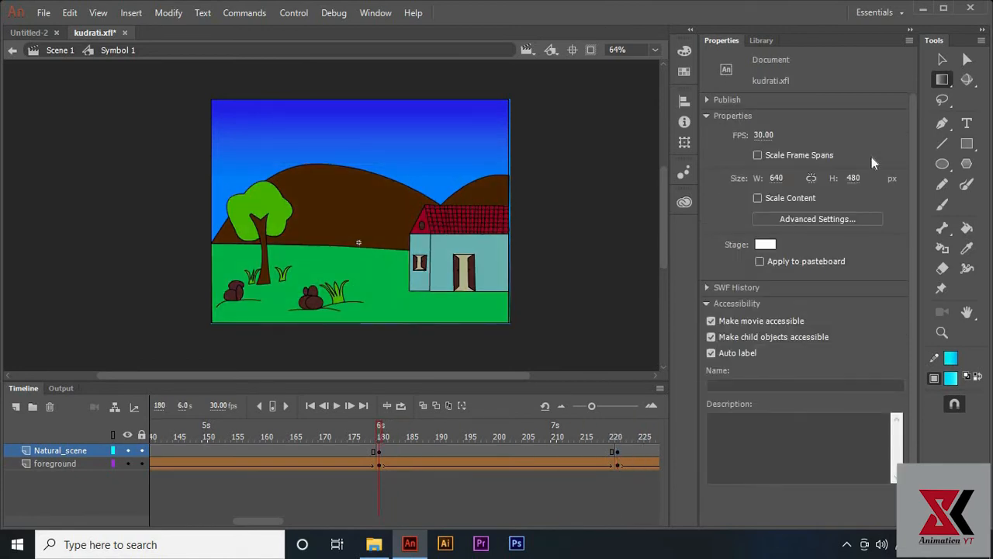
pyautogui.click(379, 452)
pyautogui.click(619, 433)
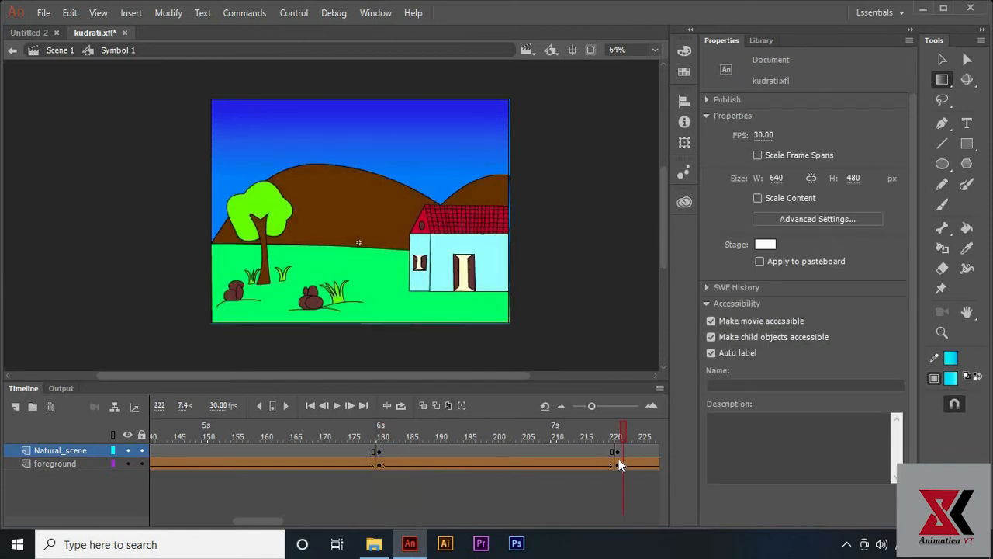
pyautogui.click(618, 451)
pyautogui.click(846, 119)
pyautogui.click(838, 152)
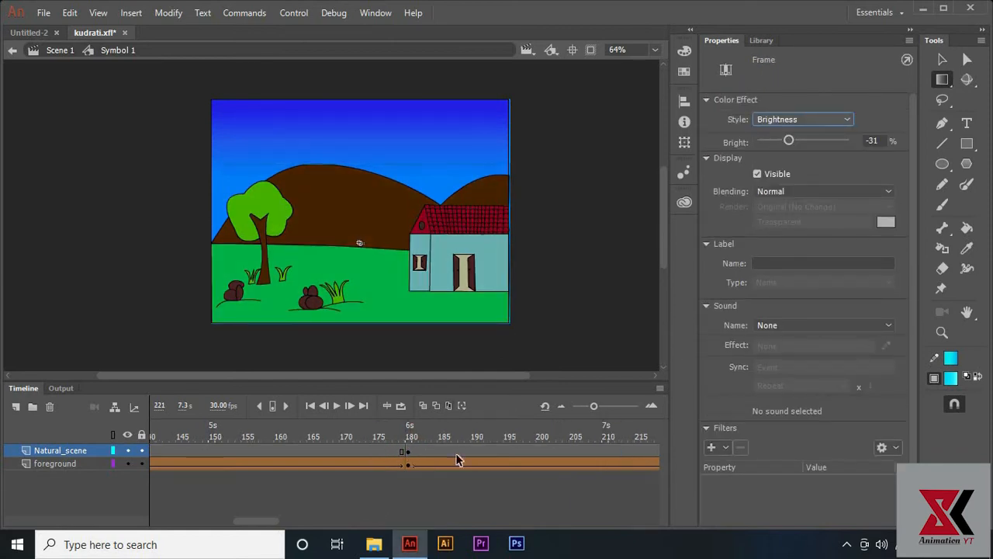
# Step: Apply a Brightness colour effect to the last Natural_scene keyframe, at frame 281
pyautogui.moveTo(250, 521); pyautogui.dragTo(283, 492)
pyautogui.moveTo(369, 433); pyautogui.dragTo(121, 382)
pyautogui.click(435, 452)
pyautogui.click(839, 121)
pyautogui.click(839, 151)
pyautogui.press('Return')
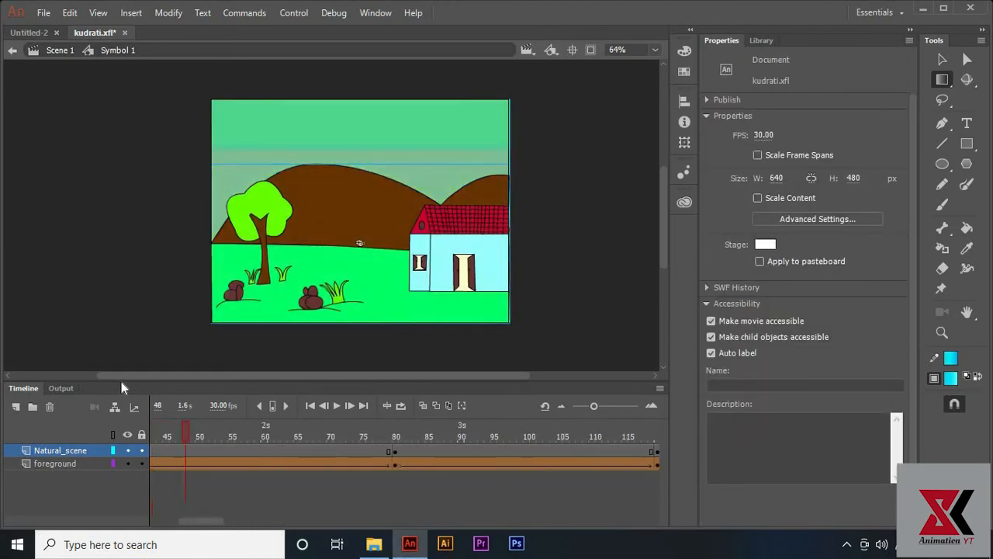
# Step: Create classic tweens across all Natural_scene frames and play the animation through, ending back at the start
pyautogui.moveTo(416, 445); pyautogui.dragTo(178, 441)
pyautogui.rightClick(178, 441)
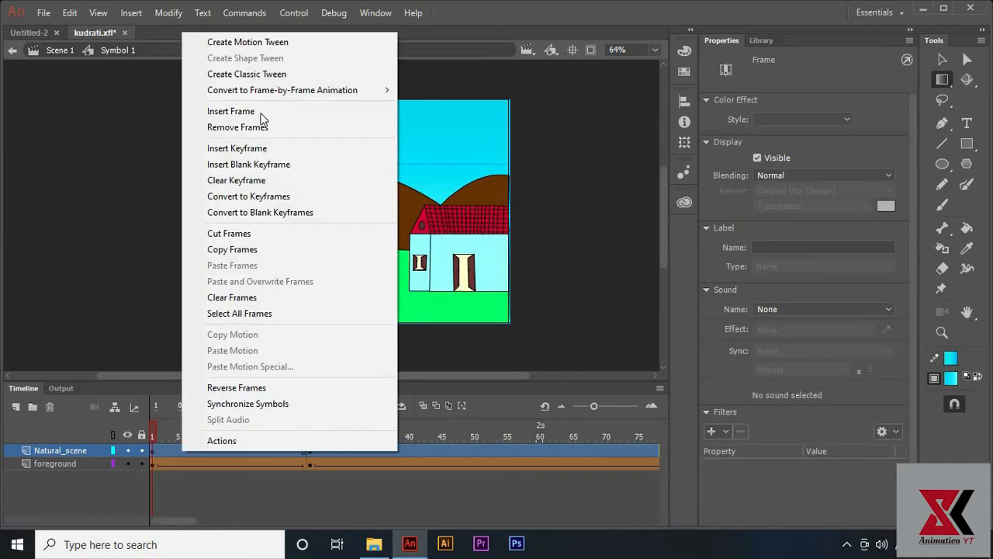
pyautogui.click(276, 76)
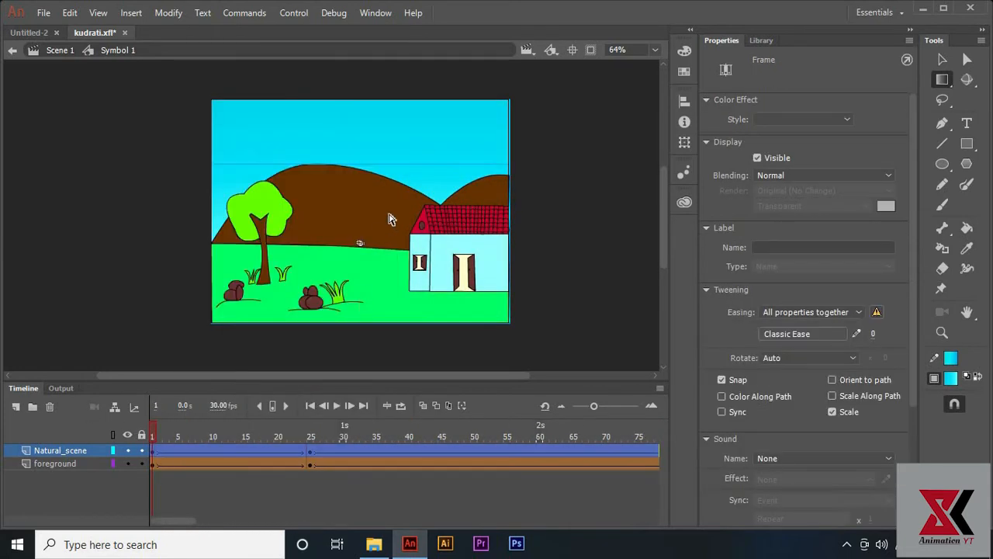
pyautogui.click(388, 218)
pyautogui.press('Return')
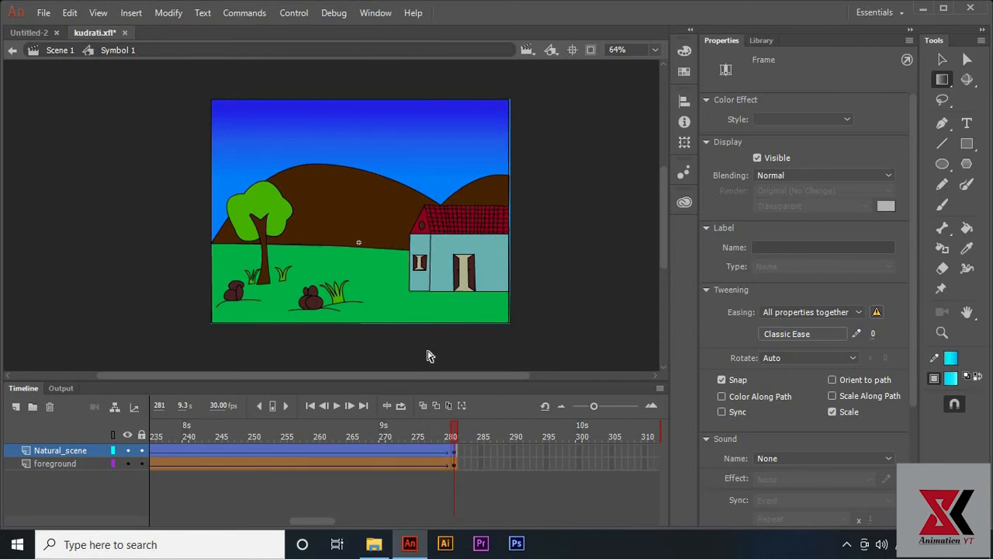
pyautogui.moveTo(150, 436); pyautogui.dragTo(5, 443)
# Step: Add a new layer above Natural_scene and name it star
pyautogui.click(15, 408)
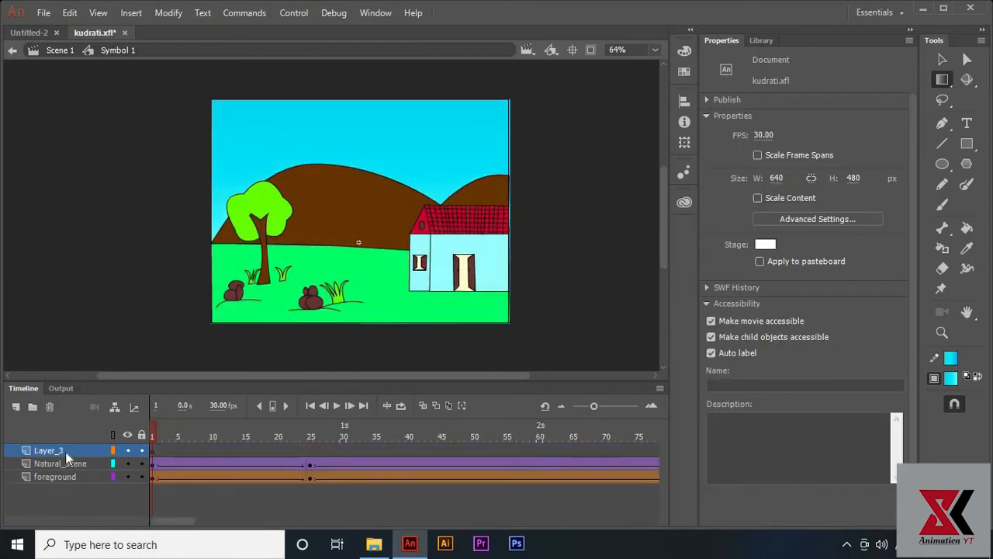
pyautogui.doubleClick(66, 451)
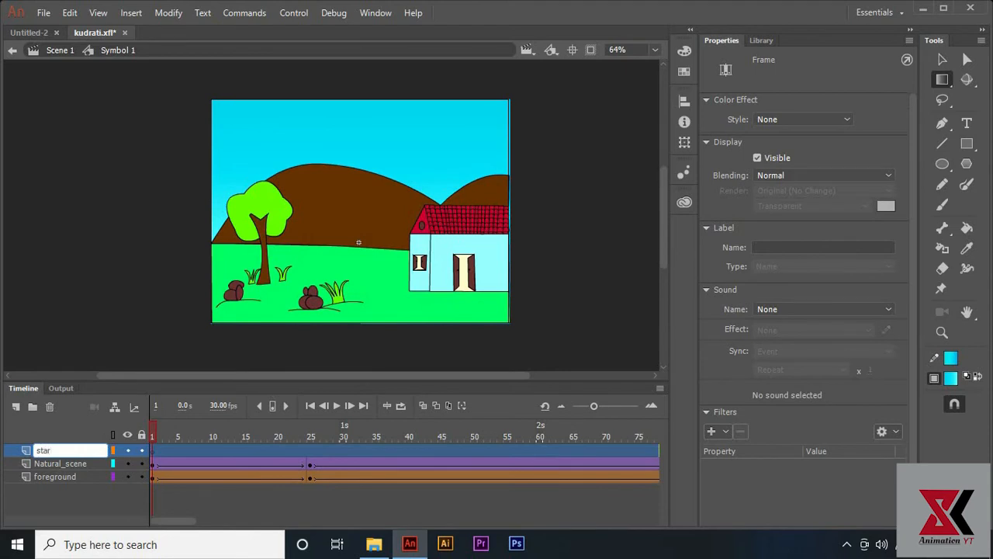
pyautogui.press('Return')
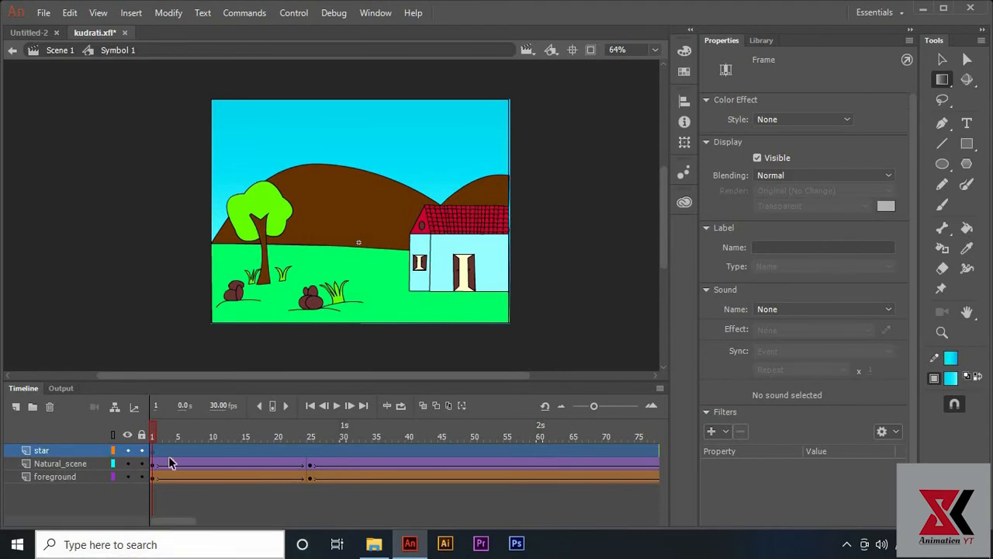
# Step: Convert the night sky shape on the foreground layer at frame 180 into a graphic symbol
pyautogui.moveTo(152, 437); pyautogui.dragTo(363, 458)
pyautogui.click(312, 448)
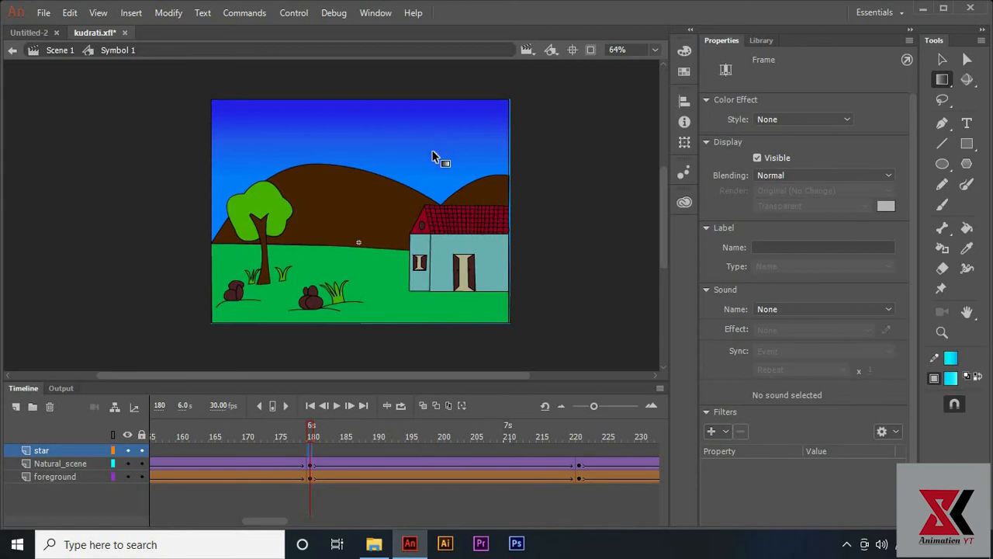
pyautogui.click(458, 158)
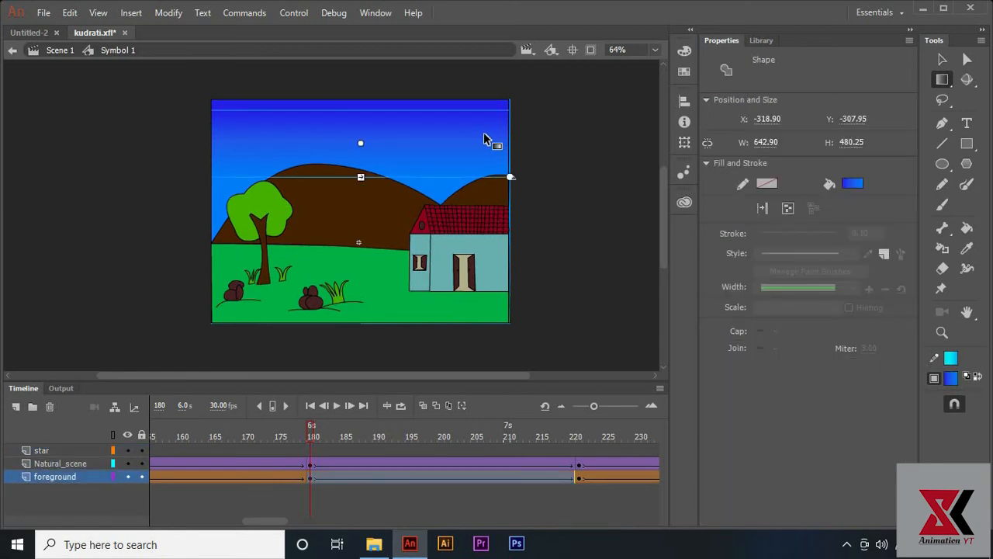
pyautogui.press('F8')
pyautogui.click(567, 67)
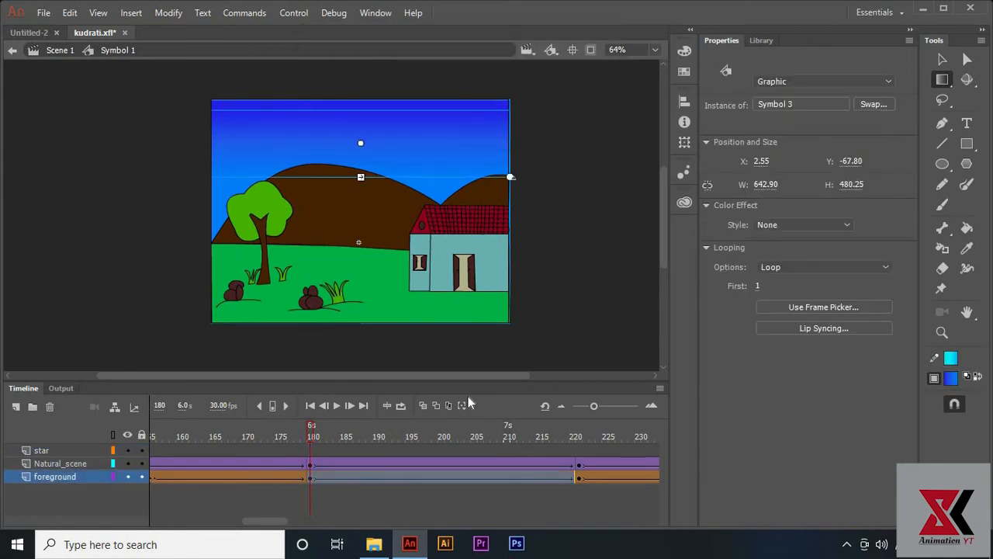
pyautogui.click(587, 259)
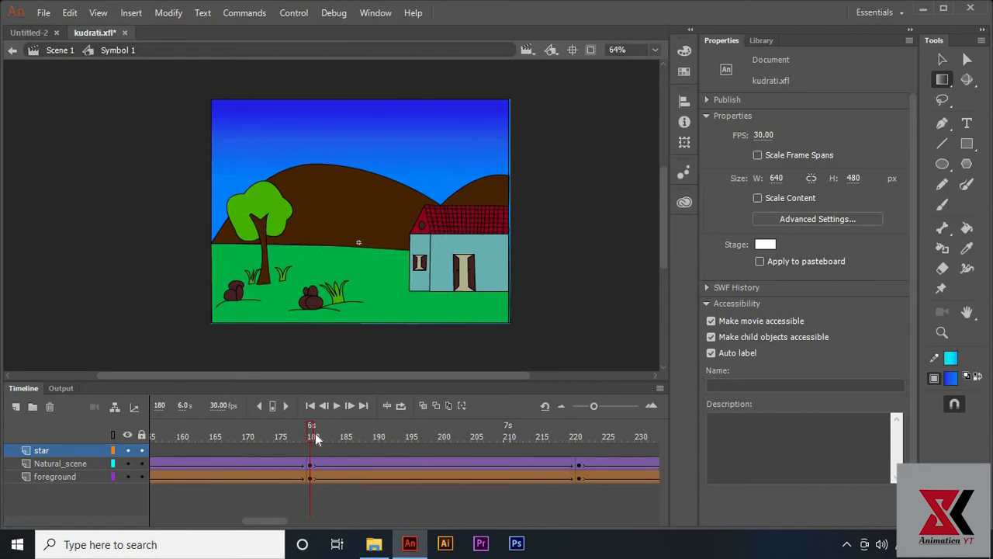
# Step: Insert a keyframe on the star layer
pyautogui.rightClick(69, 455)
pyautogui.click(309, 429)
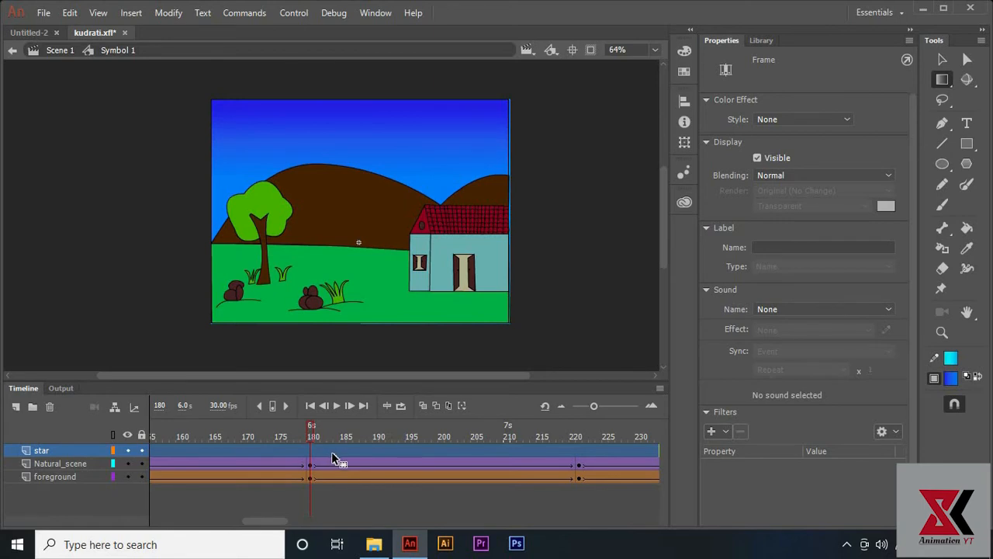
pyautogui.click(231, 454)
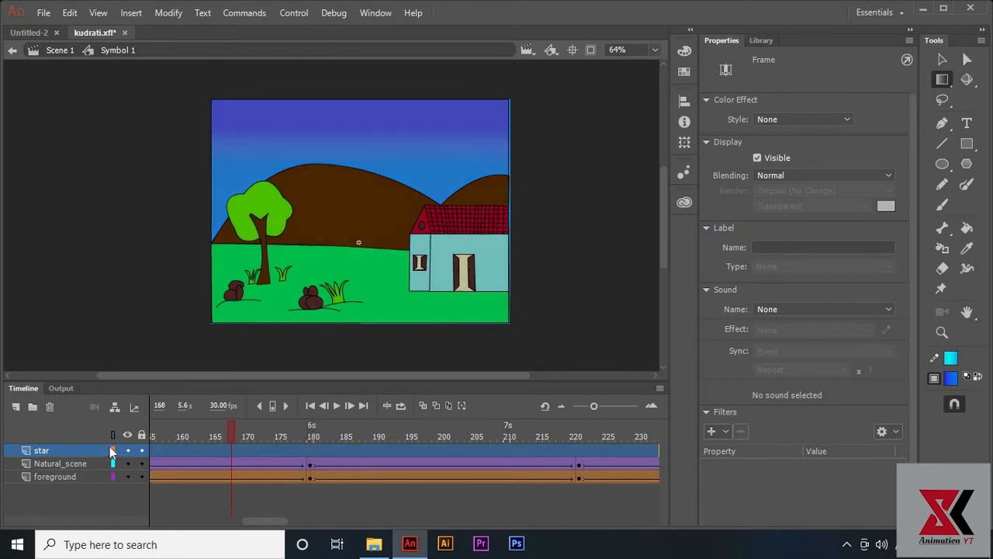
pyautogui.moveTo(67, 426); pyautogui.dragTo(19, 427)
pyautogui.moveTo(151, 433); pyautogui.dragTo(309, 435)
pyautogui.press('F6')
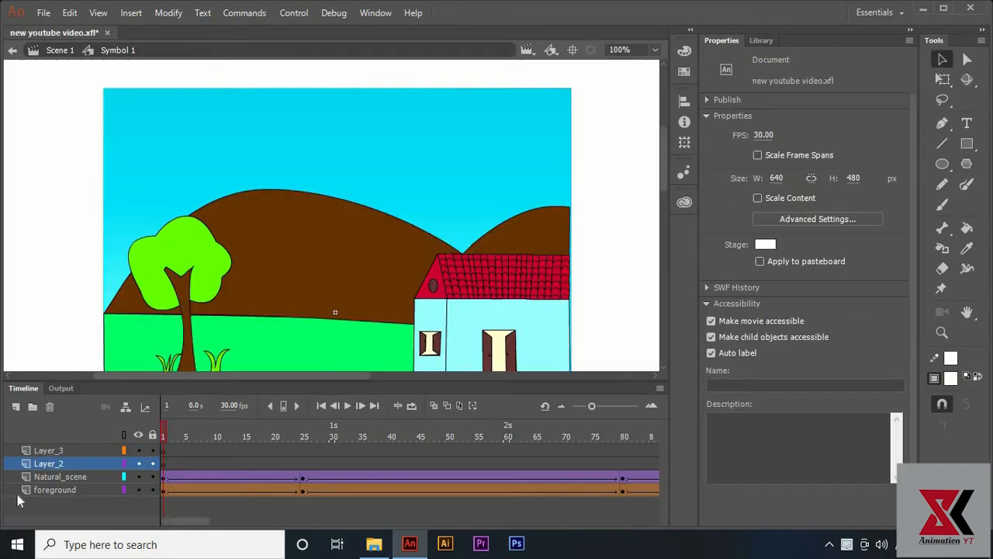
# Step: Rename Layer_2 to star and Layer_3 to chand
pyautogui.click(53, 464)
pyautogui.doubleClick(53, 463)
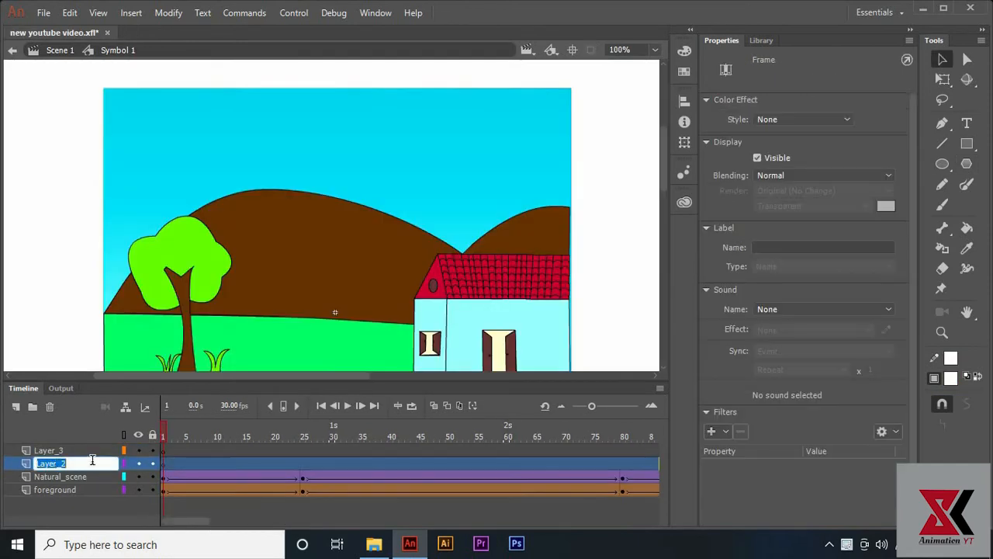
pyautogui.press('BackSpace')
pyautogui.doubleClick(65, 450)
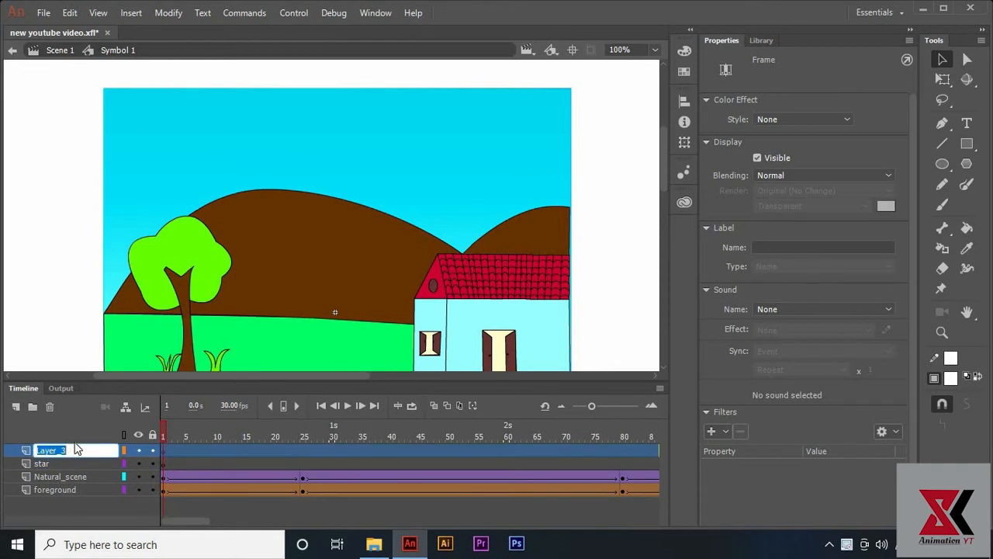
pyautogui.press('BackSpace')
pyautogui.write('chand')
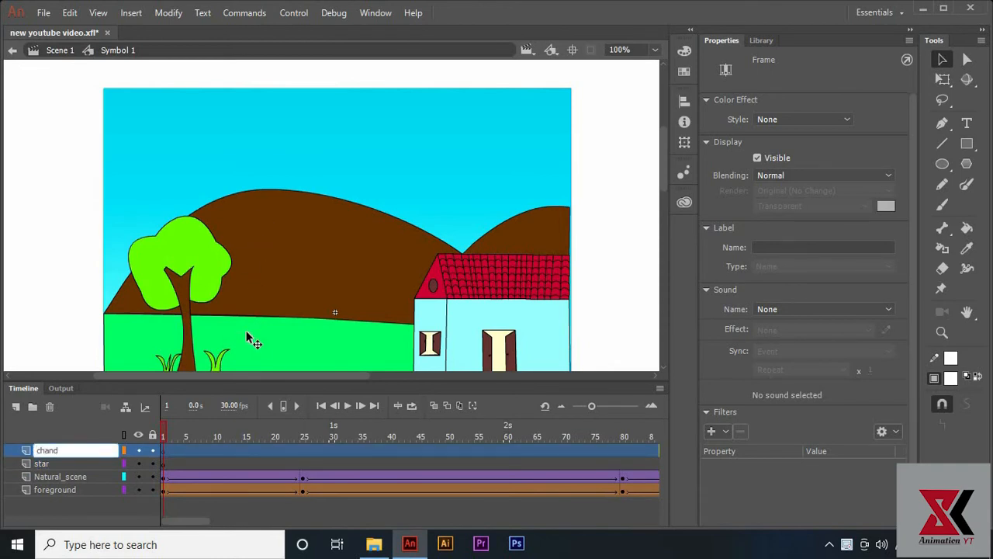
pyautogui.press('Return')
# Step: Play ahead to the night part of the timeline and insert a keyframe at frame 180 on the star layer
pyautogui.click(182, 464)
pyautogui.moveTo(181, 430); pyautogui.dragTo(289, 433)
pyautogui.click(164, 465)
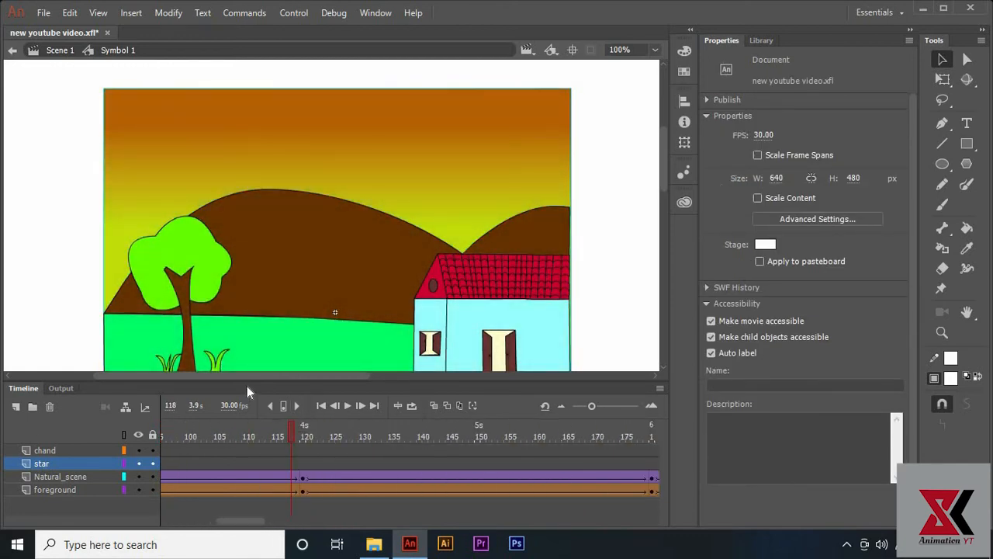
pyautogui.press('Return')
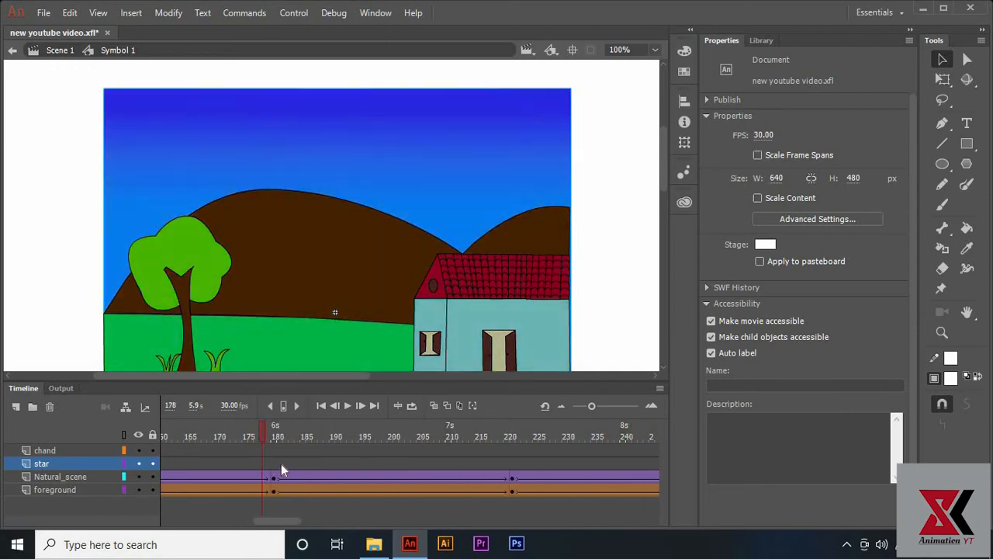
pyautogui.click(273, 465)
pyautogui.press('F6')
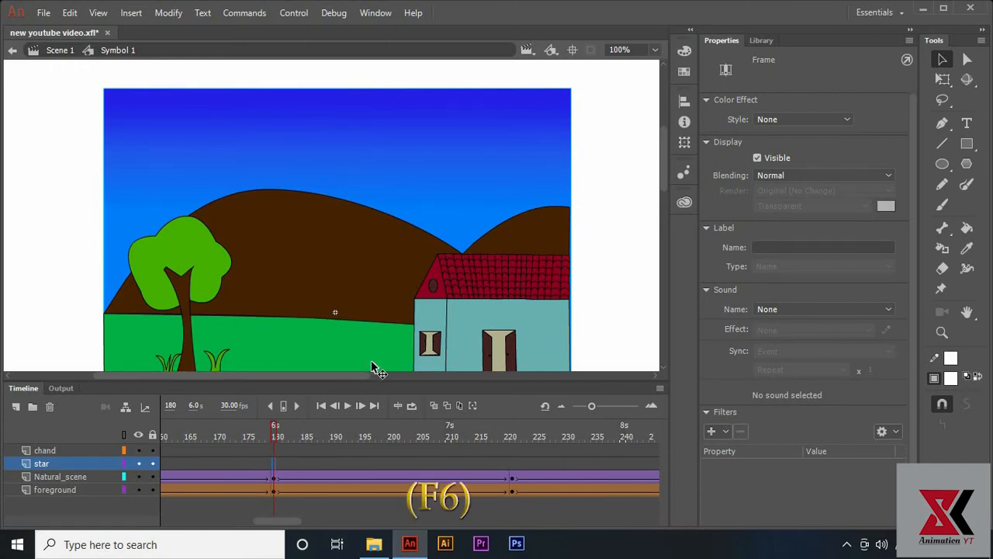
# Step: Set the PolyStar tool to the star style with 5 sides and a star point size of 0.50
pyautogui.click(967, 165)
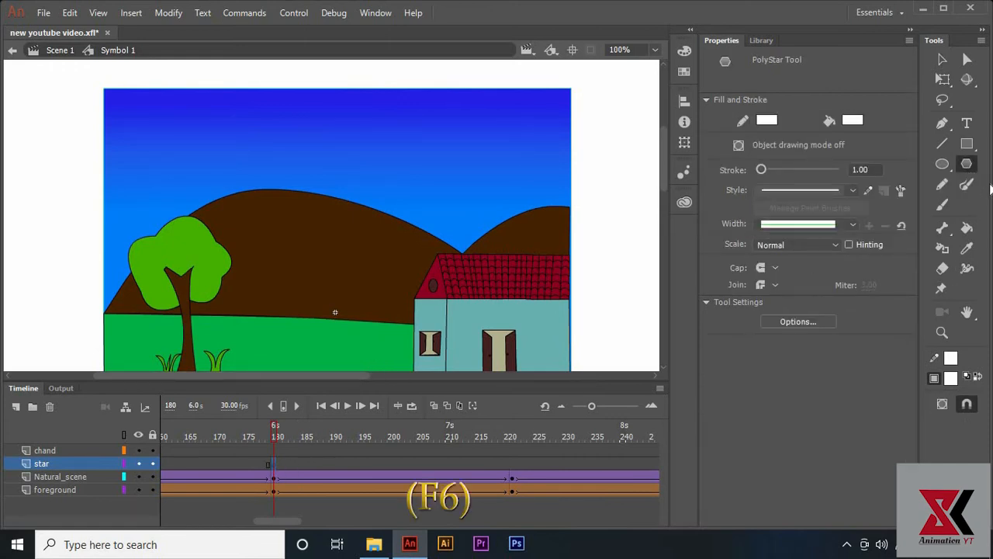
pyautogui.click(798, 321)
pyautogui.click(518, 239)
pyautogui.click(517, 269)
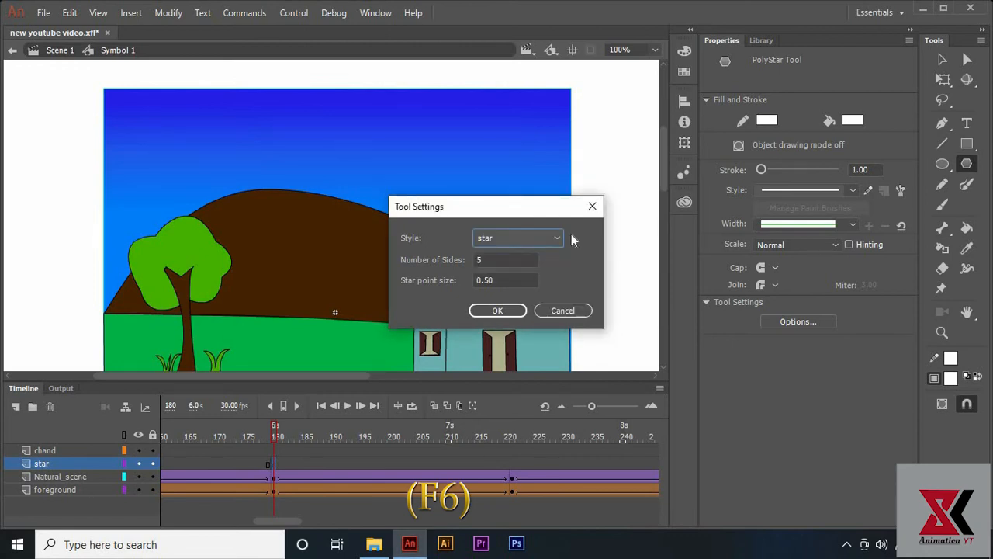
pyautogui.click(498, 311)
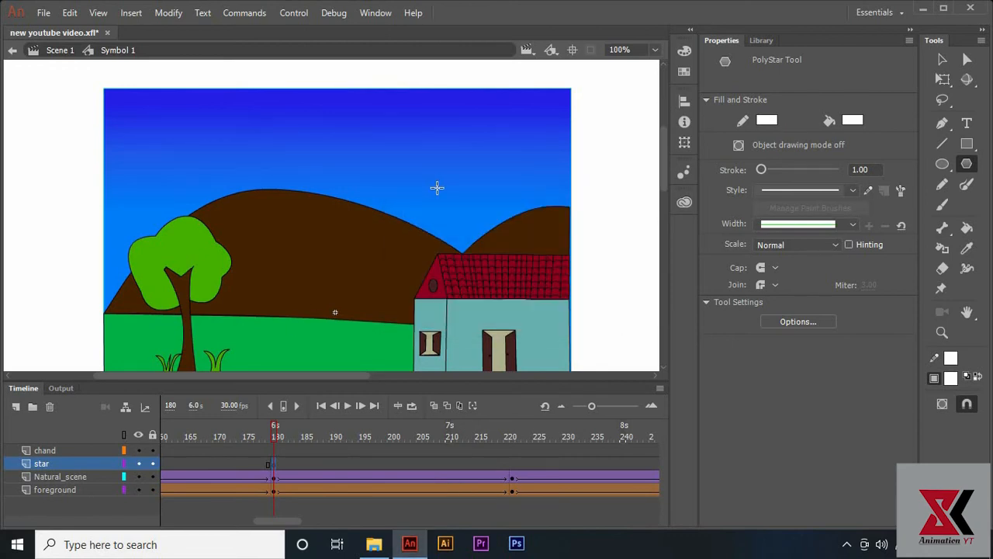
# Step: Draw white five-pointed stars of varied sizes scattered across the whole night sky above the hills on the star layer at frame 180
pyautogui.moveTo(437, 187); pyautogui.dragTo(445, 193)
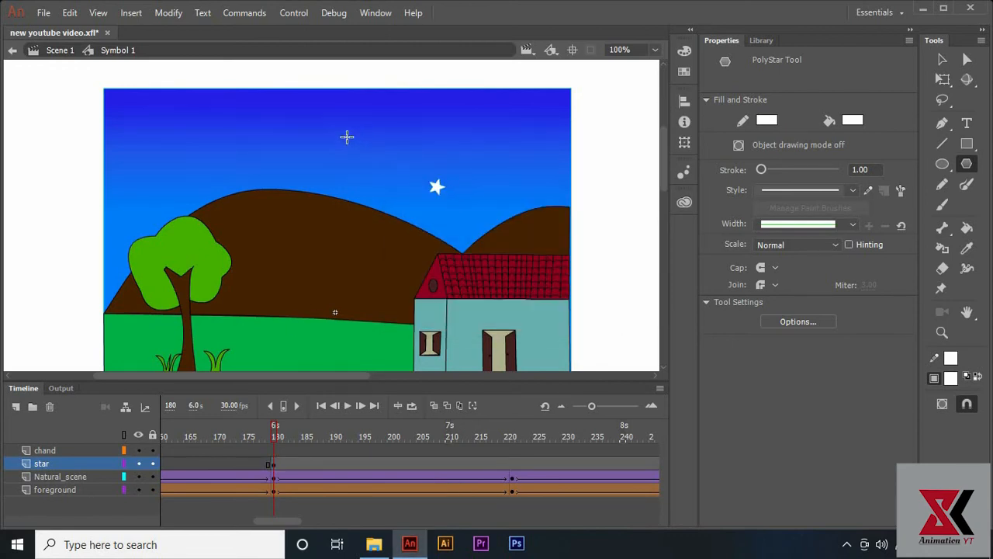
pyautogui.moveTo(354, 142); pyautogui.dragTo(357, 146)
pyautogui.moveTo(236, 139); pyautogui.dragTo(242, 143)
pyautogui.moveTo(160, 149); pyautogui.dragTo(167, 154)
pyautogui.moveTo(147, 125); pyautogui.dragTo(172, 116)
pyautogui.moveTo(134, 187); pyautogui.dragTo(133, 188)
pyautogui.moveTo(122, 136); pyautogui.dragTo(126, 140)
pyautogui.moveTo(117, 98); pyautogui.dragTo(124, 103)
pyautogui.moveTo(195, 145); pyautogui.dragTo(146, 152)
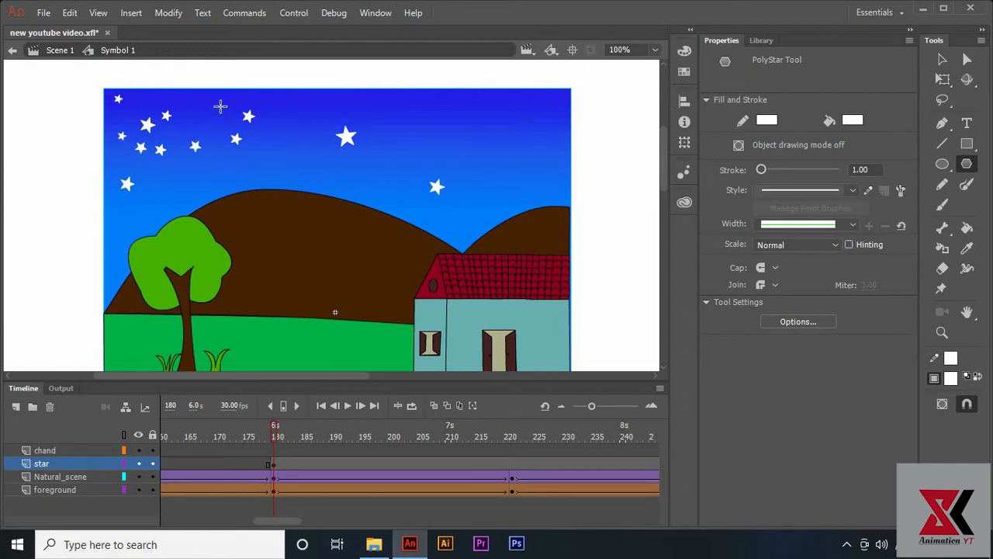
pyautogui.moveTo(220, 106)
pyautogui.mouseDown()
pyautogui.moveTo(226, 117)
pyautogui.moveTo(198, 118)
pyautogui.mouseUp()
pyautogui.moveTo(414, 146); pyautogui.dragTo(386, 163)
pyautogui.moveTo(311, 144); pyautogui.dragTo(315, 149)
pyautogui.moveTo(319, 107)
pyautogui.mouseDown()
pyautogui.moveTo(327, 122)
pyautogui.moveTo(275, 138)
pyautogui.mouseUp()
pyautogui.moveTo(276, 109); pyautogui.dragTo(282, 116)
pyautogui.moveTo(220, 172); pyautogui.dragTo(225, 177)
pyautogui.moveTo(485, 124); pyautogui.dragTo(495, 135)
pyautogui.moveTo(422, 118); pyautogui.dragTo(426, 123)
pyautogui.moveTo(370, 110); pyautogui.dragTo(390, 139)
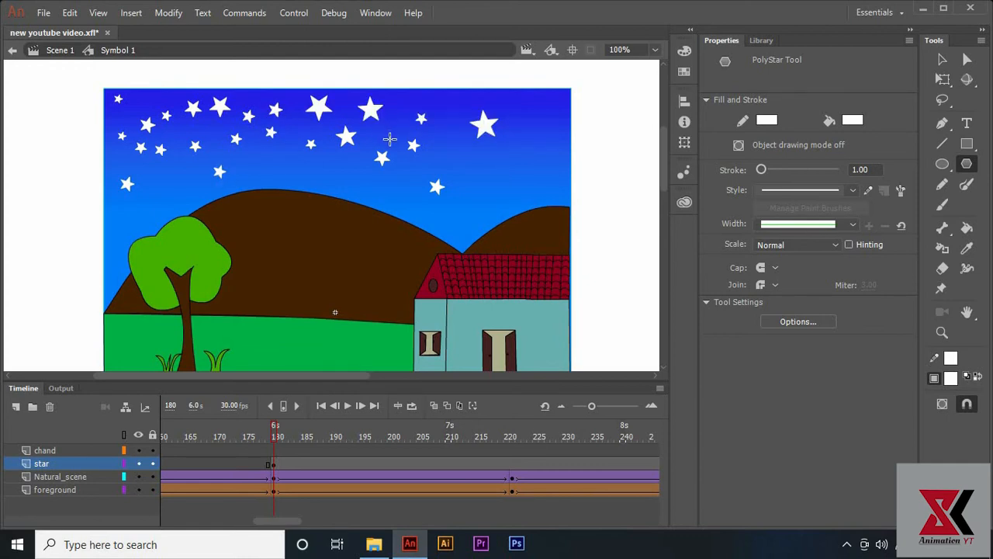
pyautogui.moveTo(457, 103); pyautogui.dragTo(462, 112)
pyautogui.moveTo(545, 134); pyautogui.dragTo(526, 148)
pyautogui.moveTo(471, 159); pyautogui.dragTo(461, 146)
pyautogui.moveTo(320, 167); pyautogui.dragTo(321, 167)
pyautogui.moveTo(275, 163); pyautogui.dragTo(289, 169)
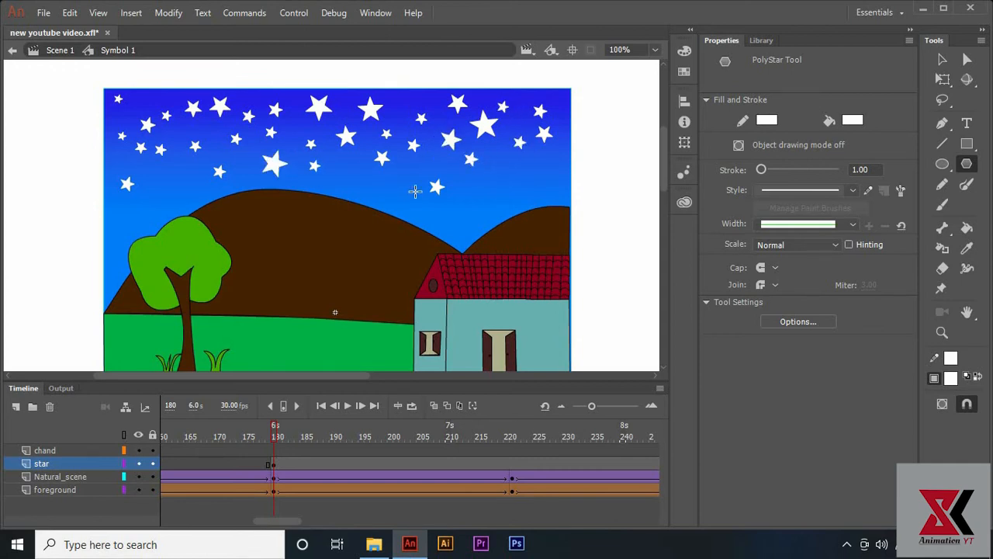
pyautogui.moveTo(517, 169); pyautogui.dragTo(527, 176)
pyautogui.moveTo(548, 161); pyautogui.dragTo(556, 168)
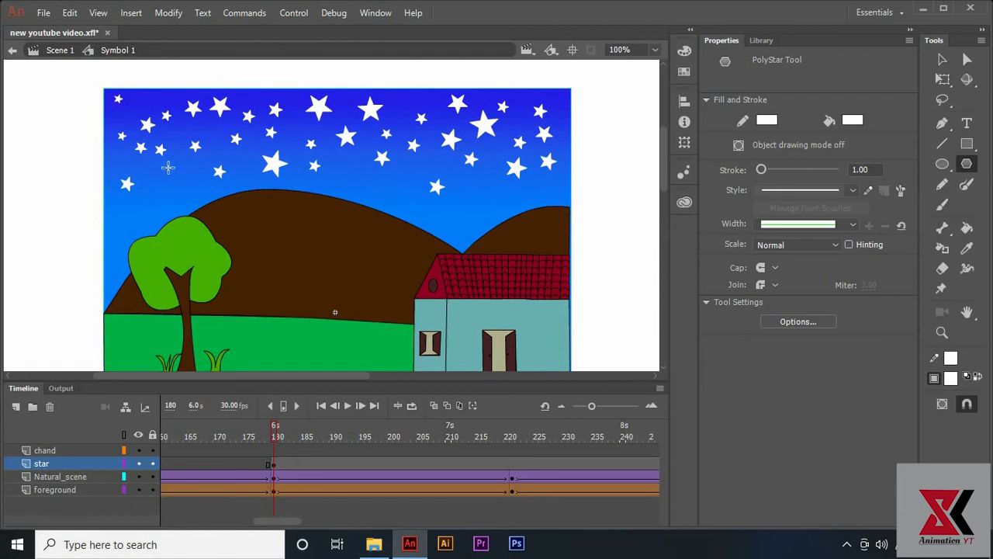
pyautogui.moveTo(168, 167); pyautogui.dragTo(177, 175)
pyautogui.moveTo(117, 161); pyautogui.dragTo(125, 165)
pyautogui.moveTo(145, 102); pyautogui.dragTo(123, 118)
pyautogui.moveTo(404, 101); pyautogui.dragTo(412, 106)
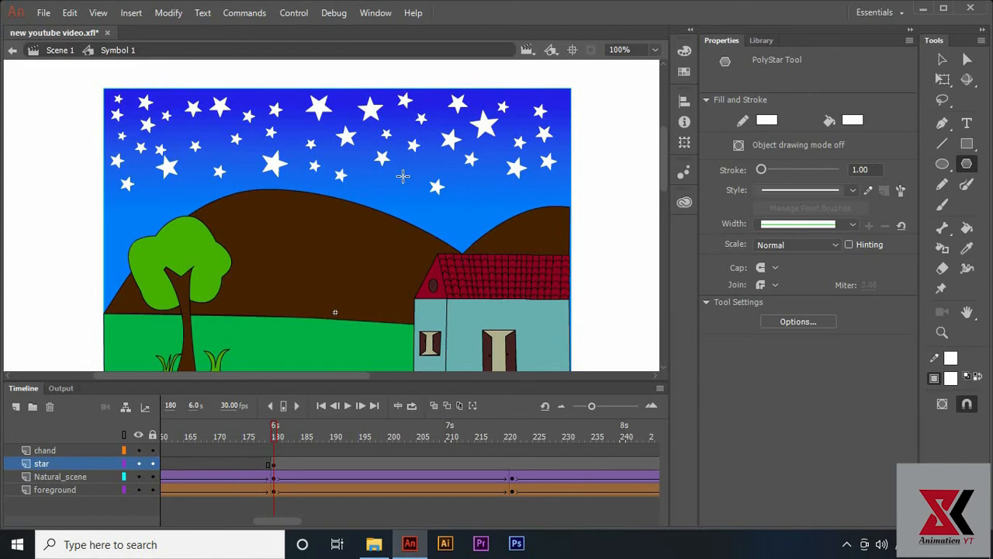
# Step: Convert the blue gradient sky shape behind the stars at frame 180 into a graphic symbol
pyautogui.rightClick(414, 136)
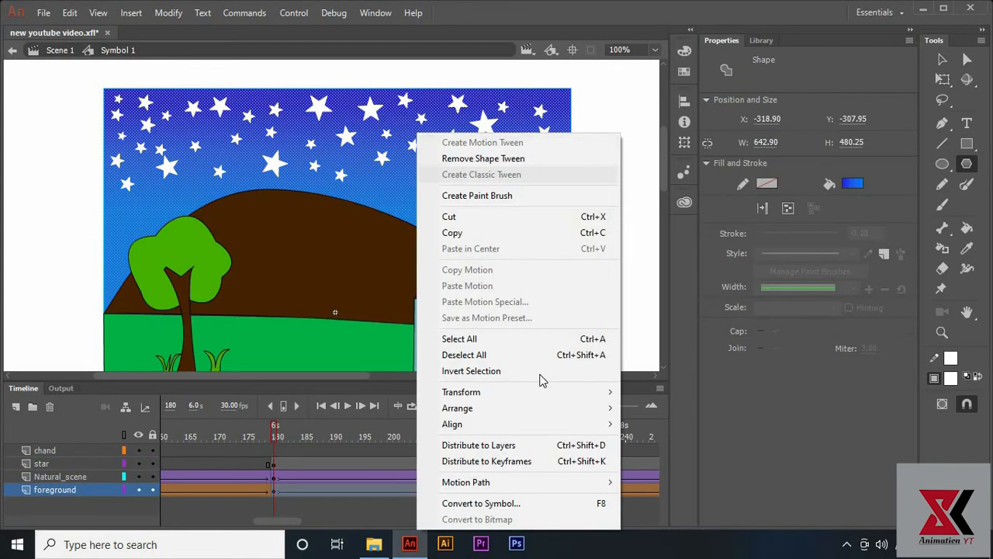
pyautogui.click(594, 506)
pyautogui.click(577, 65)
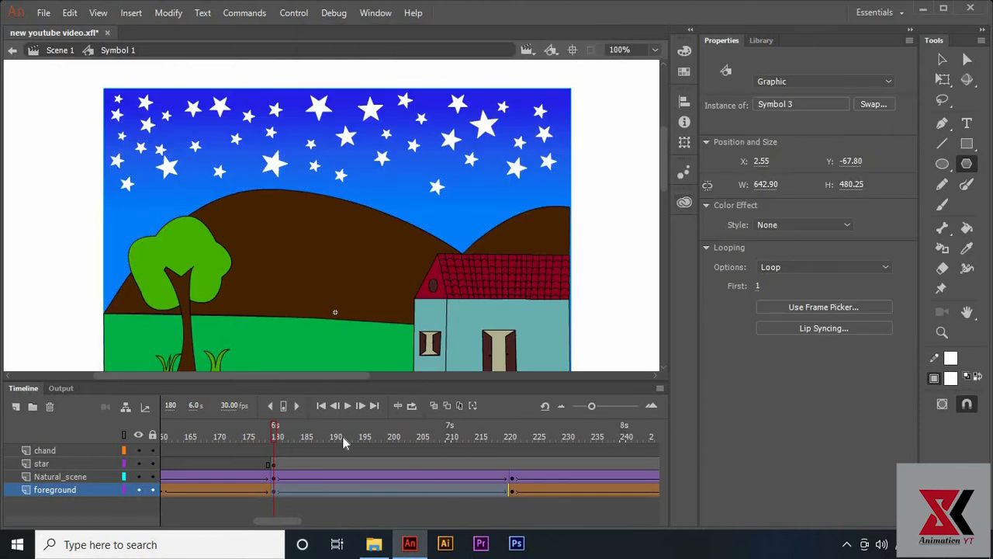
# Step: Convert all the white stars on the star layer at frame 180 into a graphic symbol
pyautogui.moveTo(273, 440)
pyautogui.mouseDown()
pyautogui.moveTo(477, 437)
pyautogui.moveTo(266, 437)
pyautogui.mouseUp()
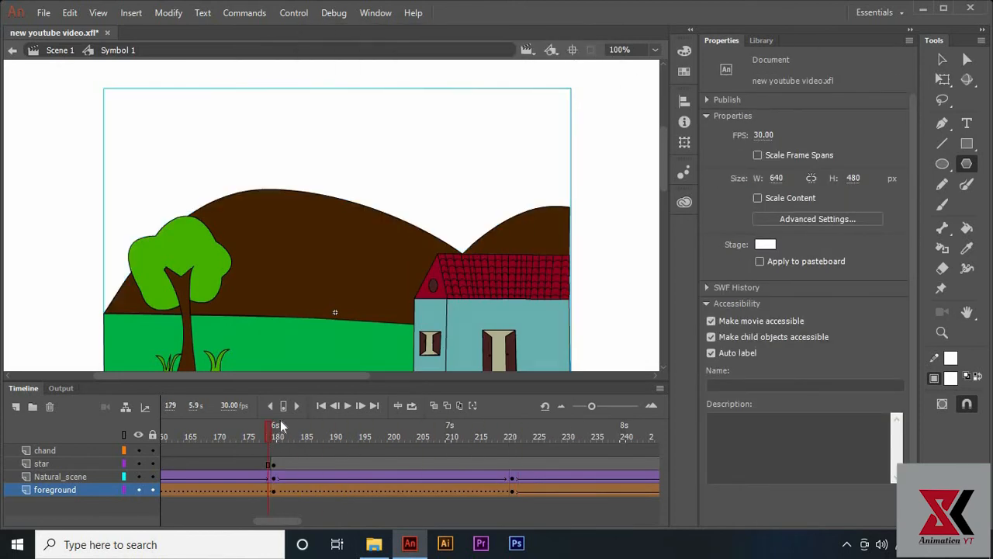
pyautogui.click(282, 426)
pyautogui.click(430, 293)
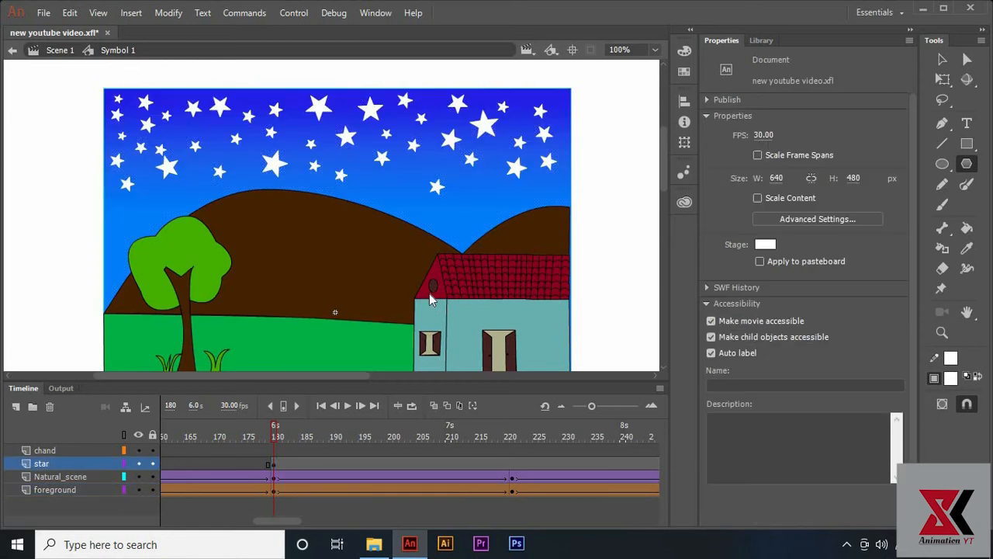
pyautogui.click(273, 463)
pyautogui.press('v')
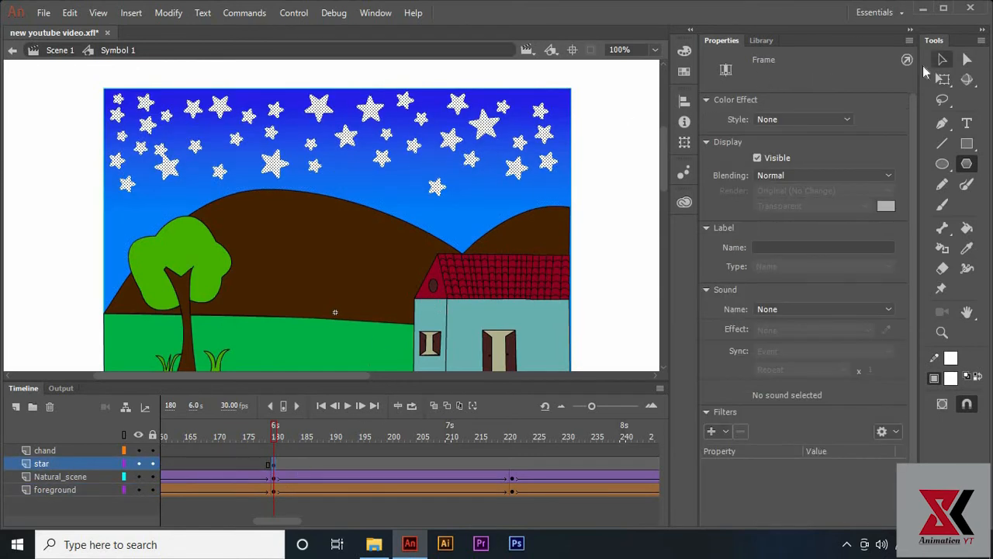
pyautogui.click(624, 134)
pyautogui.click(276, 466)
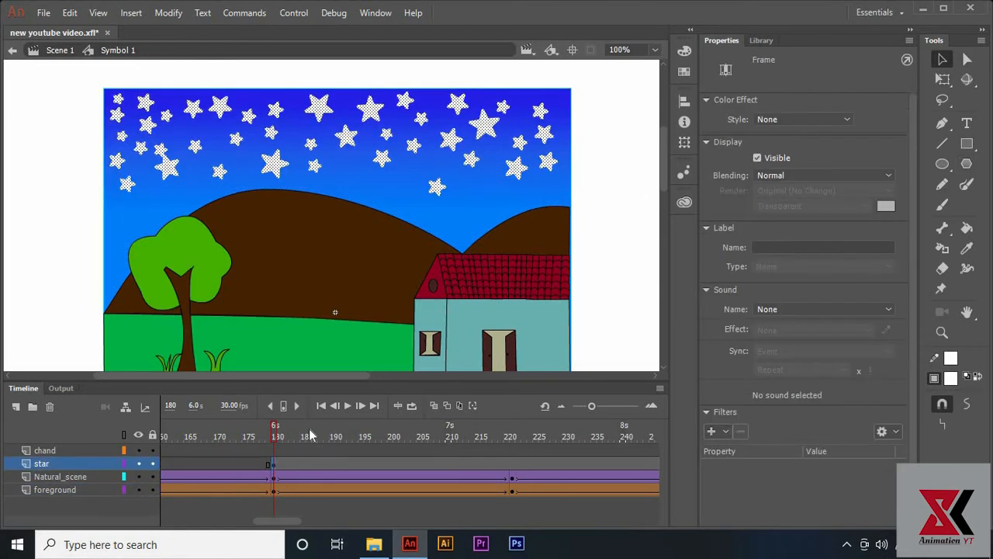
pyautogui.rightClick(273, 468)
pyautogui.press('F8')
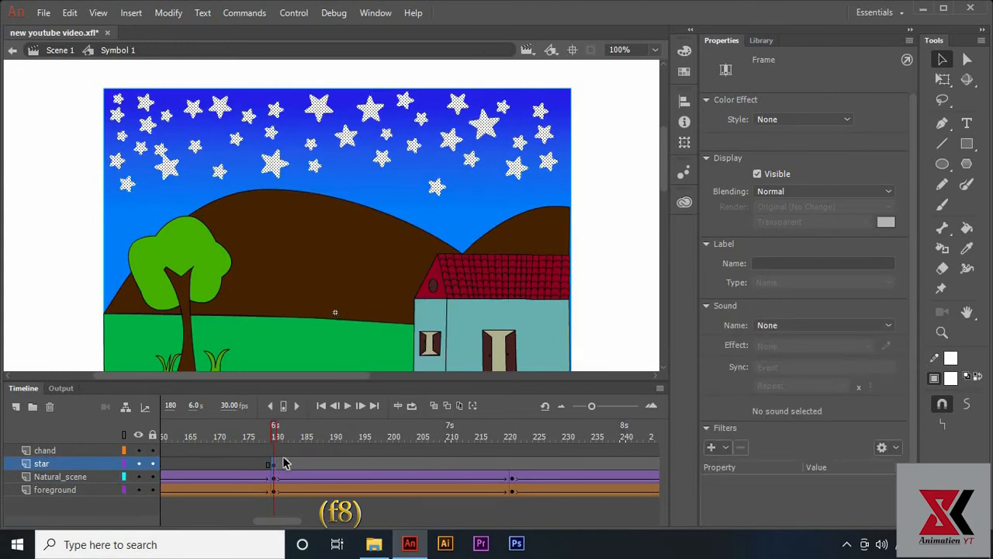
pyautogui.click(572, 66)
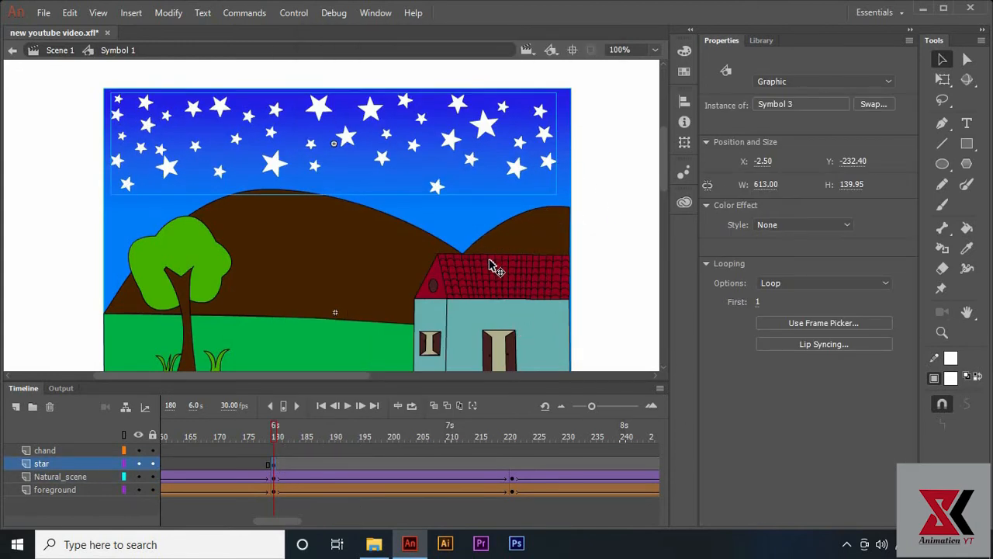
# Step: Copy the star layer's keyframe at frame 180 and paste it at frame 281, the end of the timeline
pyautogui.moveTo(283, 436); pyautogui.dragTo(303, 431)
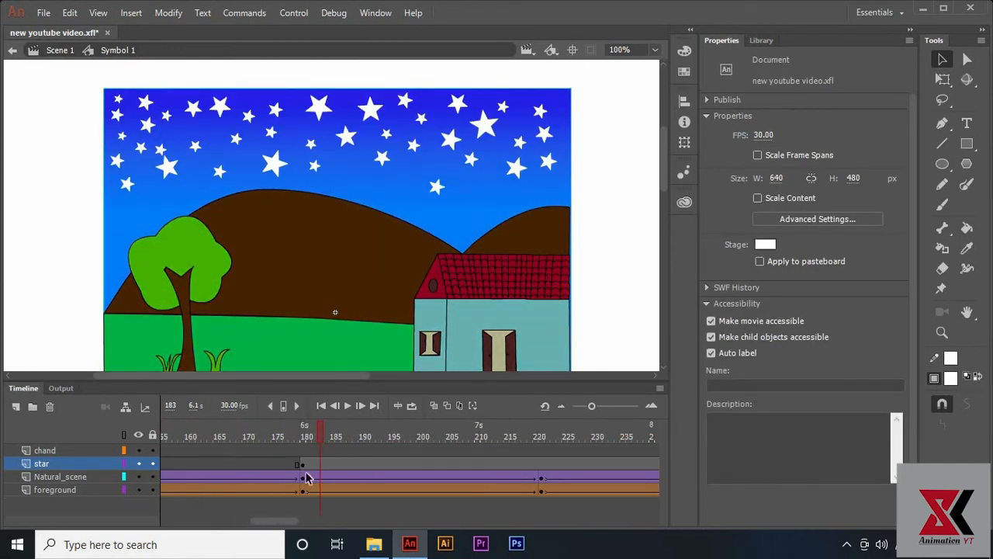
pyautogui.click(302, 463)
pyautogui.rightClick(303, 463)
pyautogui.click(353, 266)
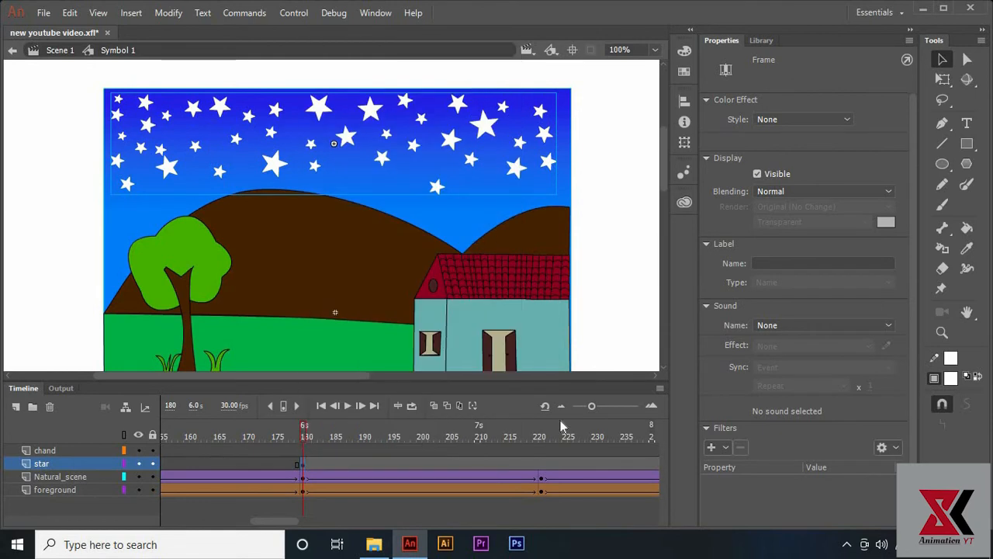
pyautogui.click(367, 436)
pyautogui.click(371, 462)
pyautogui.rightClick(372, 456)
pyautogui.click(405, 275)
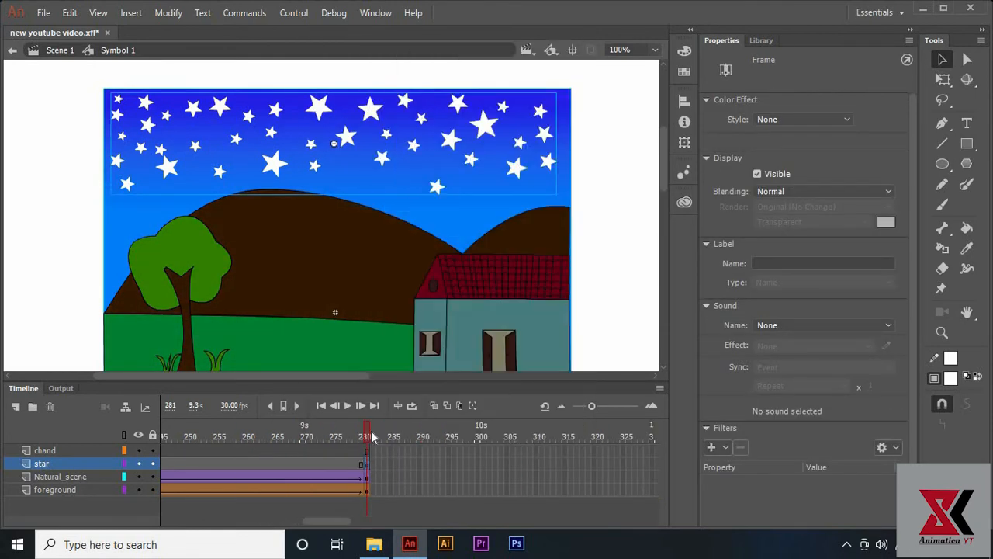
# Step: Copy the star layer's keyframe at frame 180 and paste it at frame 150
pyautogui.moveTo(365, 436); pyautogui.dragTo(280, 436)
pyautogui.rightClick(362, 466)
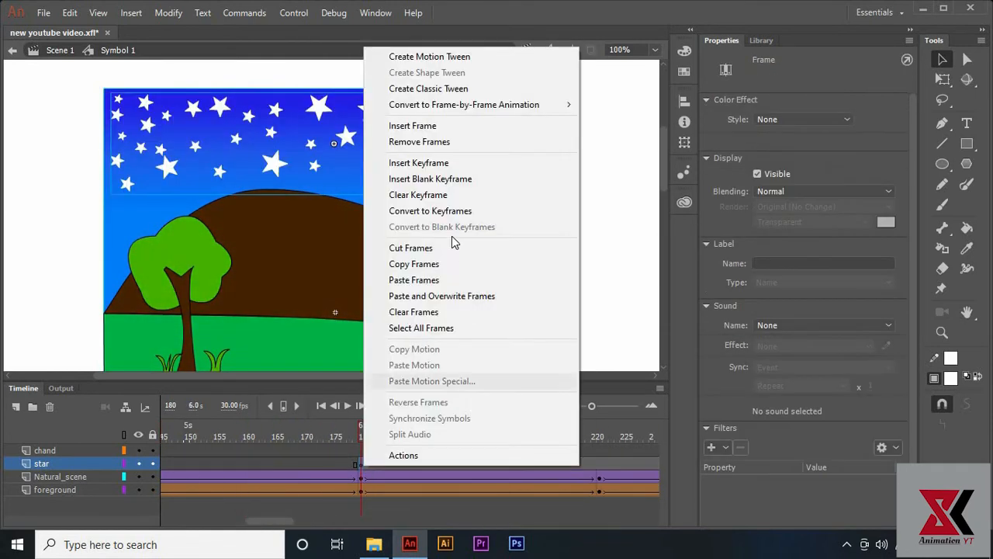
pyautogui.click(347, 433)
pyautogui.moveTo(347, 433); pyautogui.dragTo(385, 440)
pyautogui.click(388, 464)
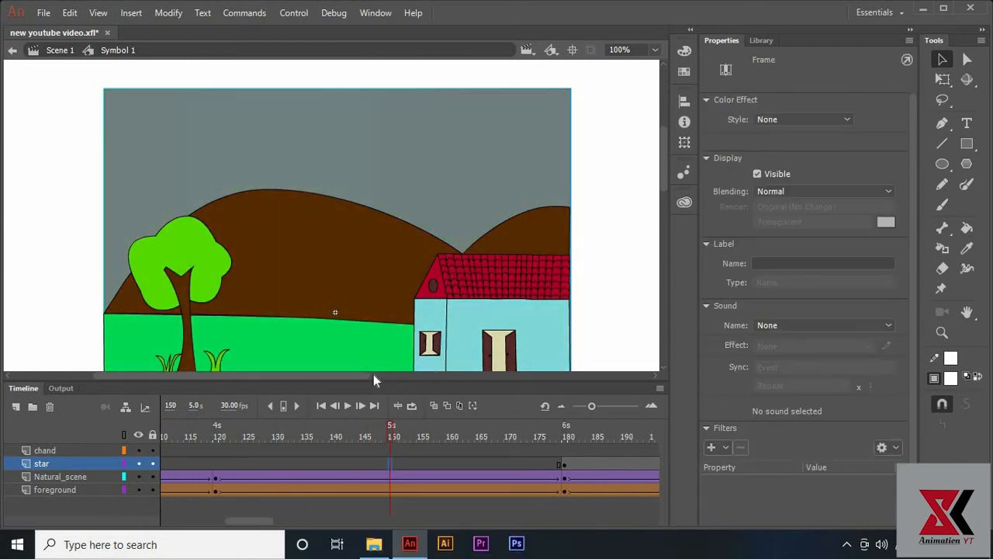
pyautogui.rightClick(389, 463)
pyautogui.click(492, 290)
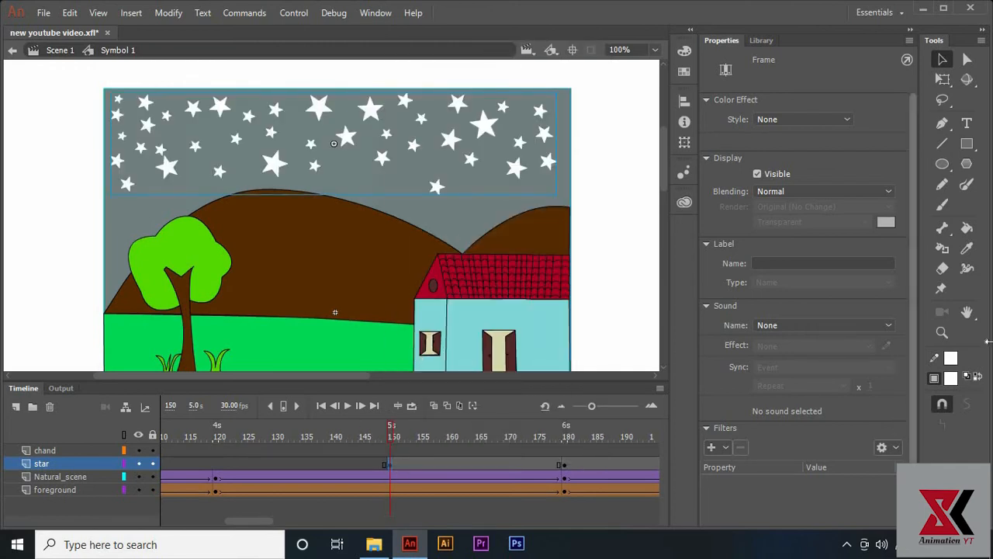
# Step: Apply an Alpha color effect of about 15% to the stars at frame 150
pyautogui.click(790, 119)
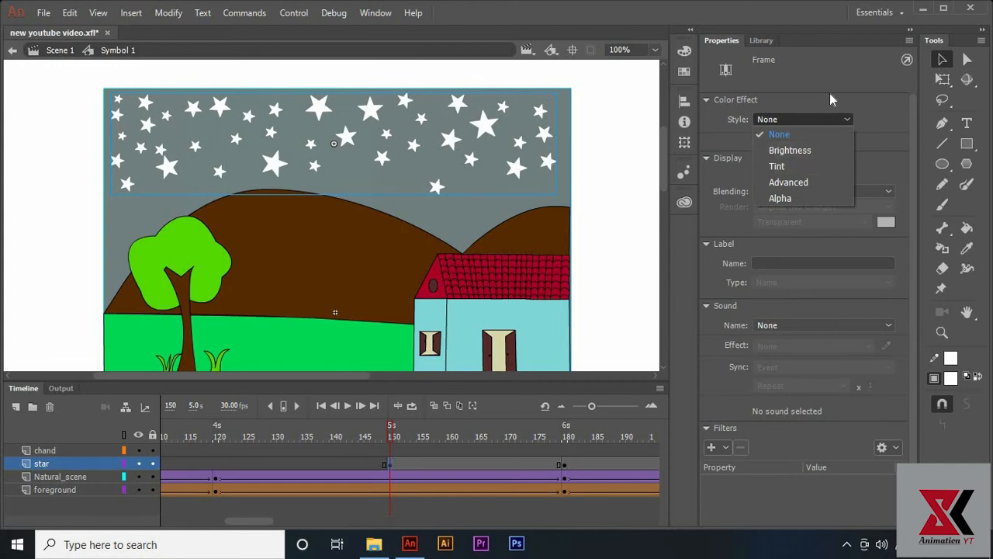
pyautogui.click(811, 200)
pyautogui.moveTo(832, 140); pyautogui.dragTo(768, 150)
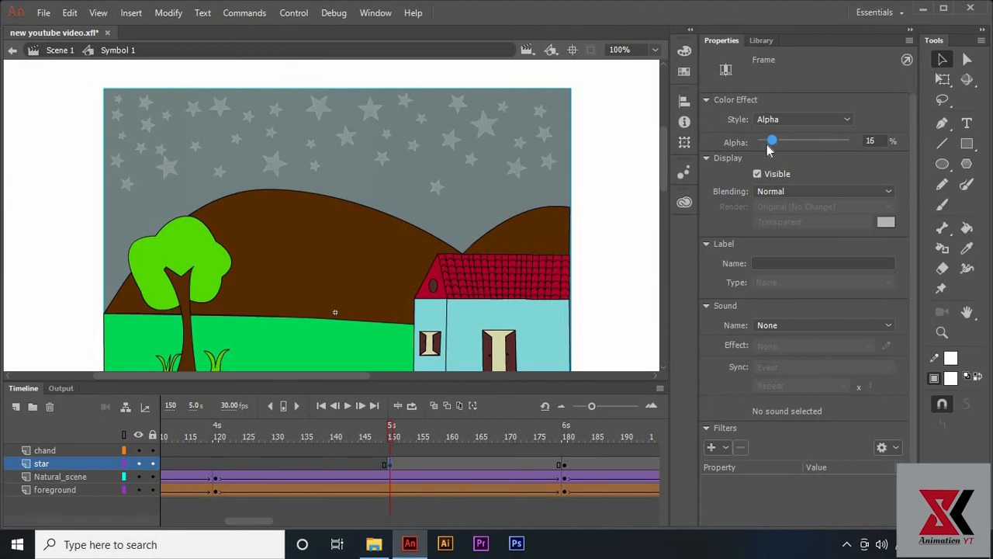
# Step: Raise the stars' alpha gradually while advancing through frames 161, 170 and 176, starting with about 35%
pyautogui.moveTo(451, 438); pyautogui.dragTo(466, 437)
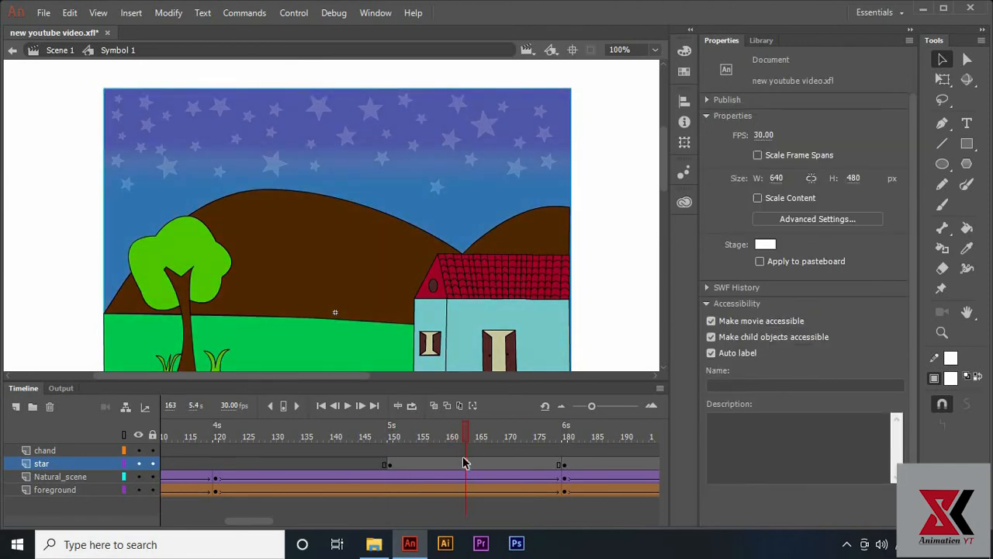
pyautogui.click(453, 435)
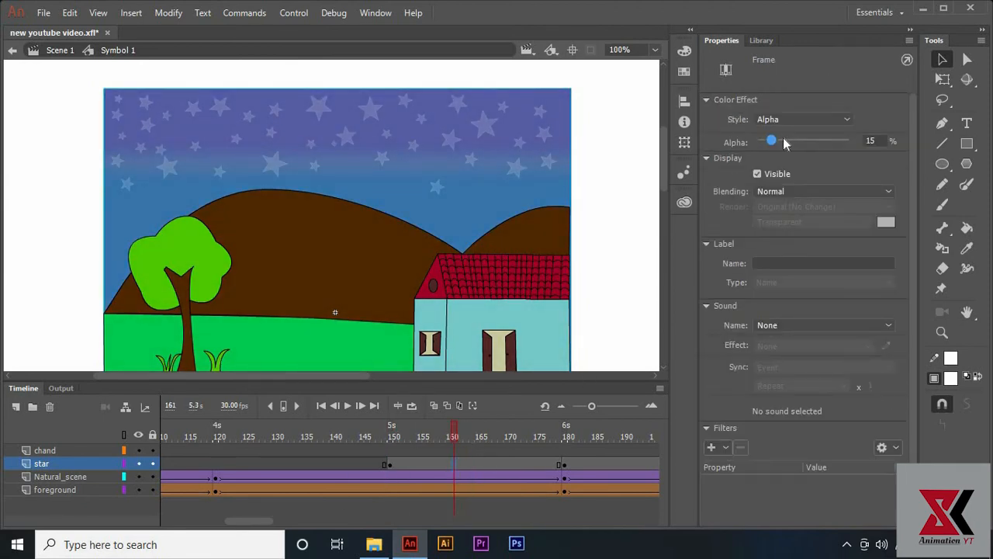
pyautogui.moveTo(783, 140); pyautogui.dragTo(790, 140)
pyautogui.click(506, 437)
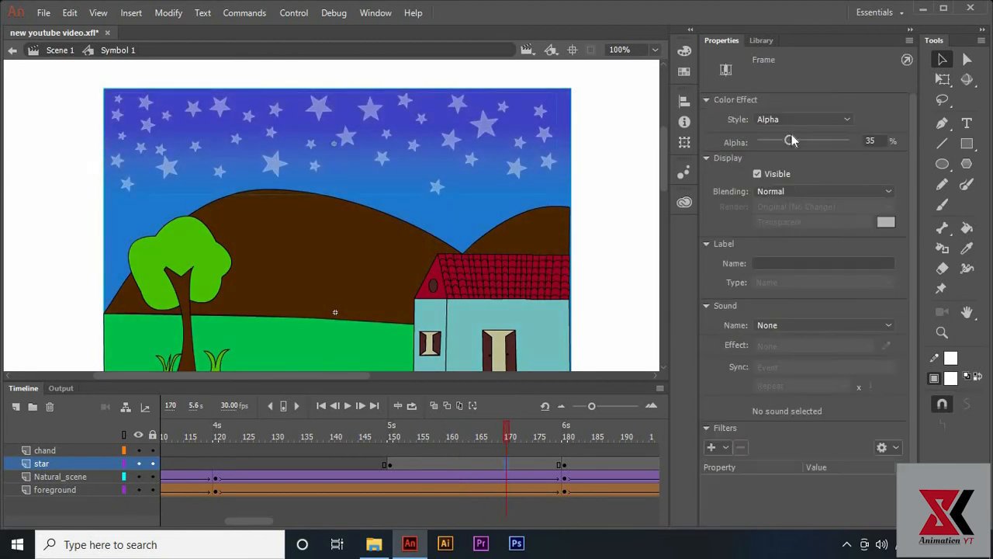
pyautogui.moveTo(505, 437); pyautogui.dragTo(541, 437)
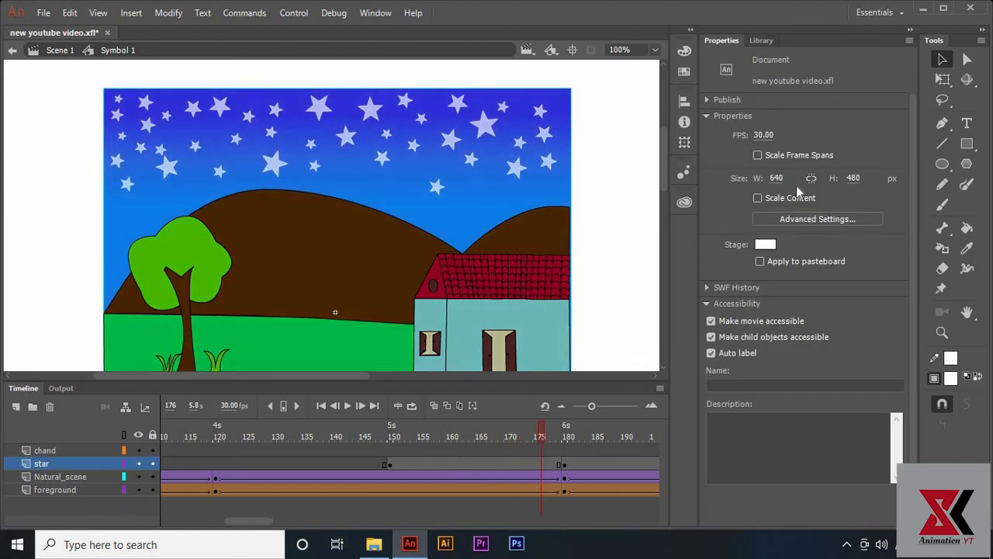
pyautogui.click(541, 471)
pyautogui.moveTo(812, 137); pyautogui.dragTo(839, 138)
pyautogui.click(569, 437)
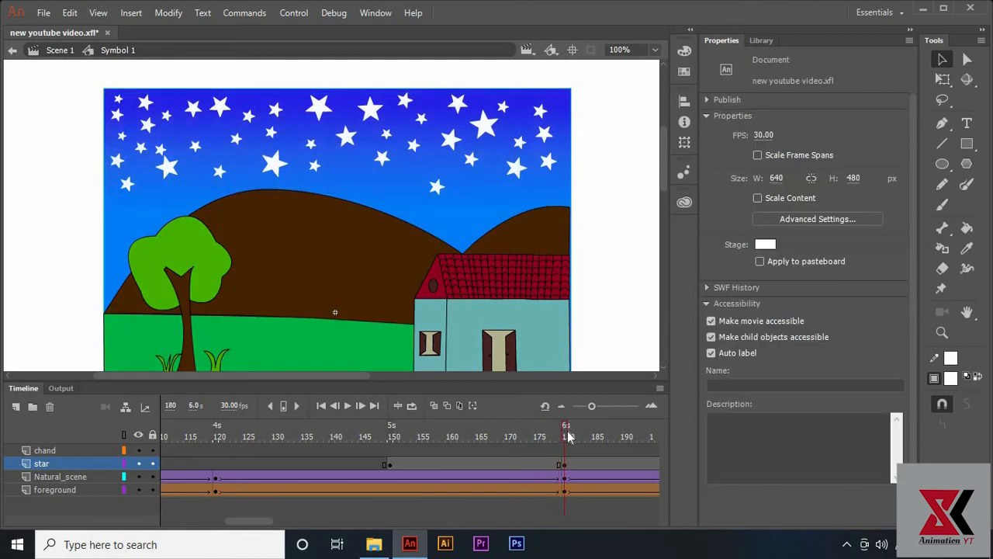
# Step: Apply an Alpha color effect of 100% to the star keyframe at frame 180
pyautogui.click(569, 468)
pyautogui.click(824, 117)
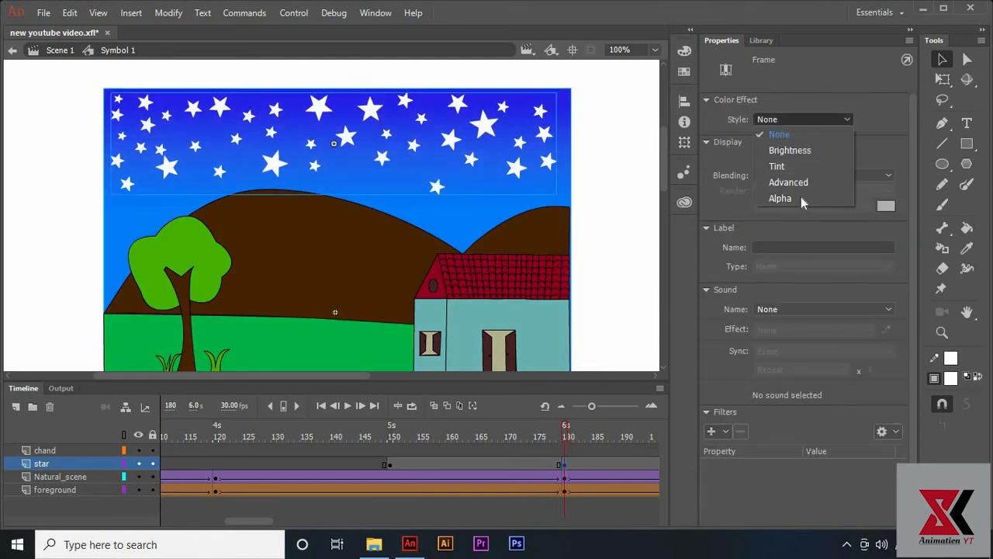
pyautogui.click(801, 197)
pyautogui.moveTo(840, 141); pyautogui.dragTo(850, 141)
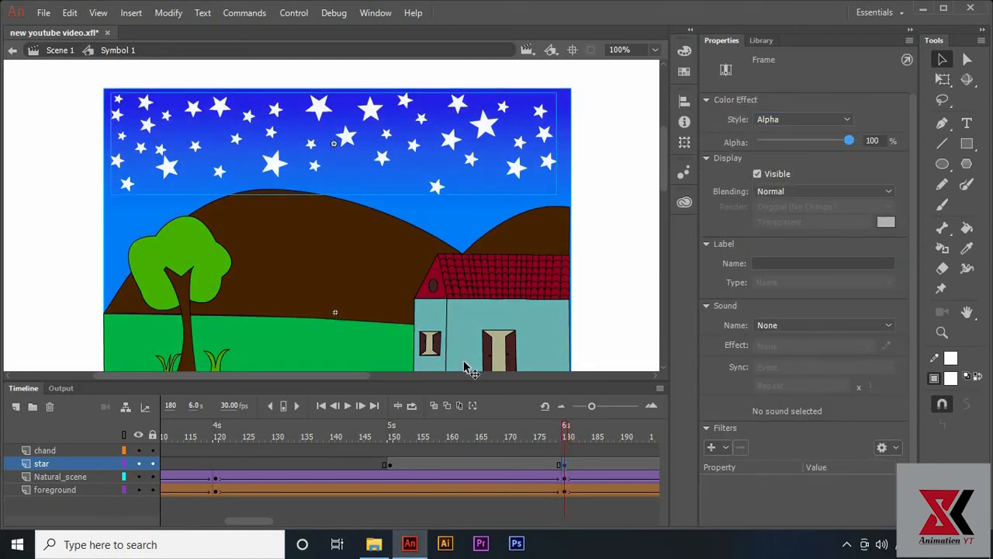
# Step: Create a classic tween across the star layer's frames up to frame 281 and play the animation to check it
pyautogui.moveTo(569, 437); pyautogui.dragTo(540, 440)
pyautogui.moveTo(420, 464); pyautogui.dragTo(456, 468)
pyautogui.rightClick(394, 469)
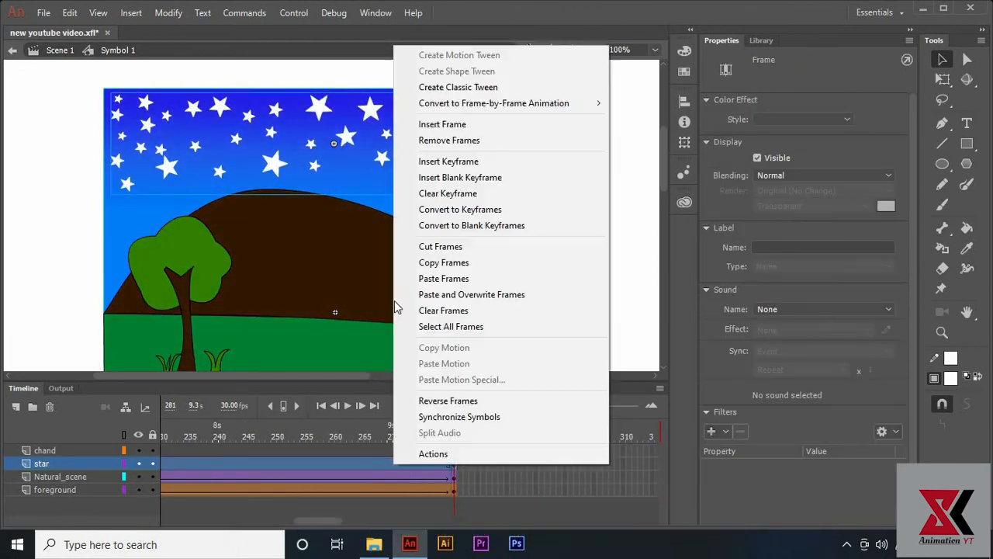
pyautogui.click(419, 85)
pyautogui.press('Return')
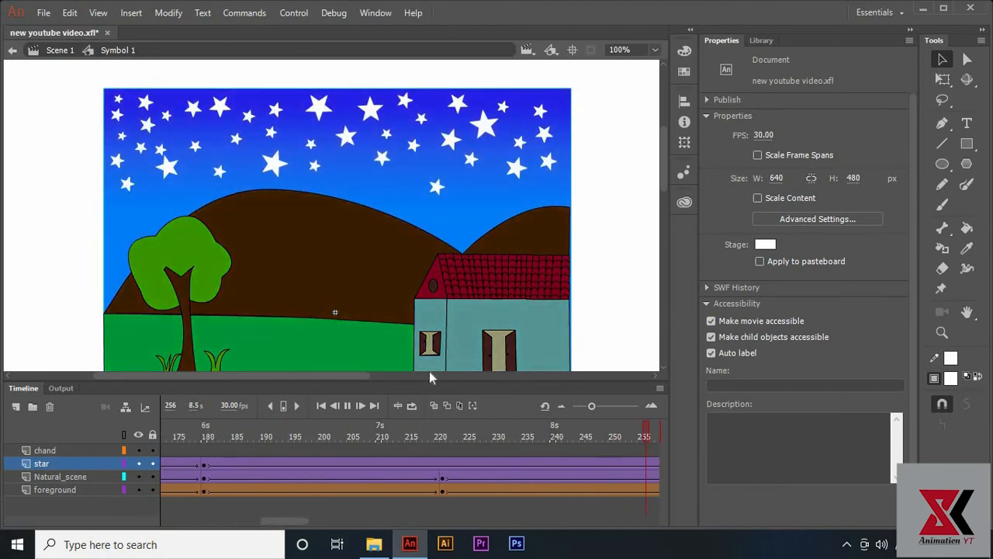
# Step: Return to frame 1, select it on the chand layer, and set both the stroke and fill colors to yellow
pyautogui.moveTo(288, 440); pyautogui.dragTo(3, 381)
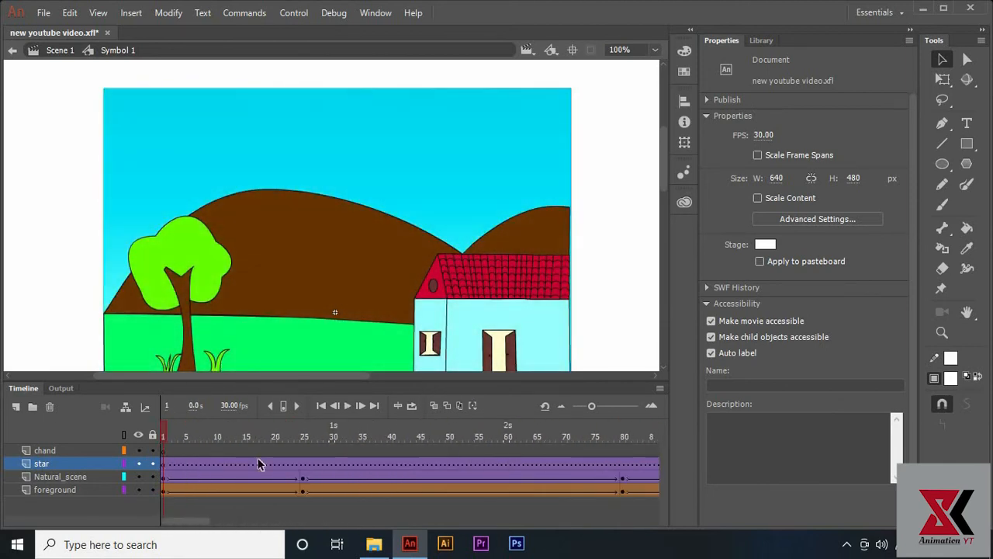
pyautogui.click(162, 450)
pyautogui.click(951, 358)
pyautogui.click(735, 309)
pyautogui.click(951, 378)
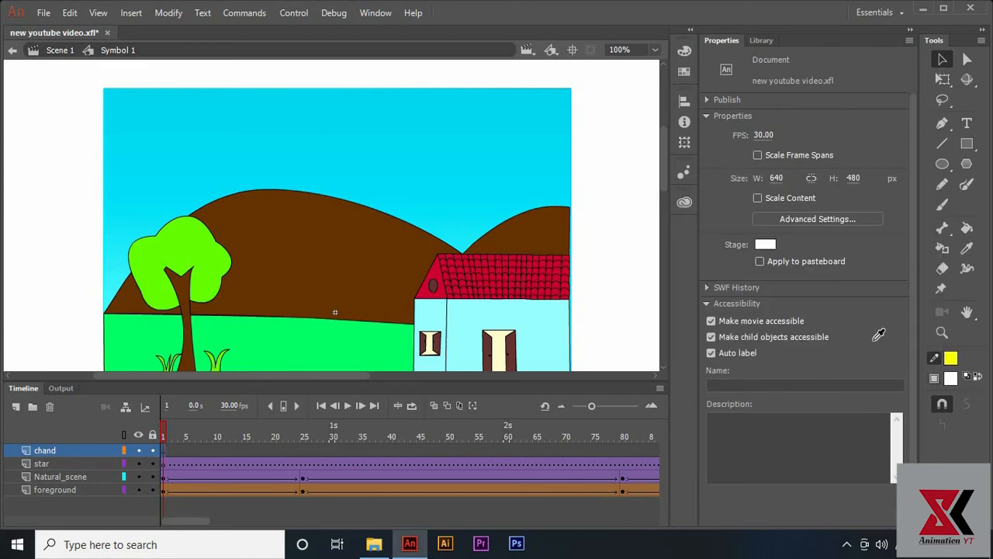
pyautogui.click(950, 378)
pyautogui.click(735, 309)
# Step: Draw a yellow circle about 79.5 px wide with the Oval tool between the two hills above the house
pyautogui.click(942, 164)
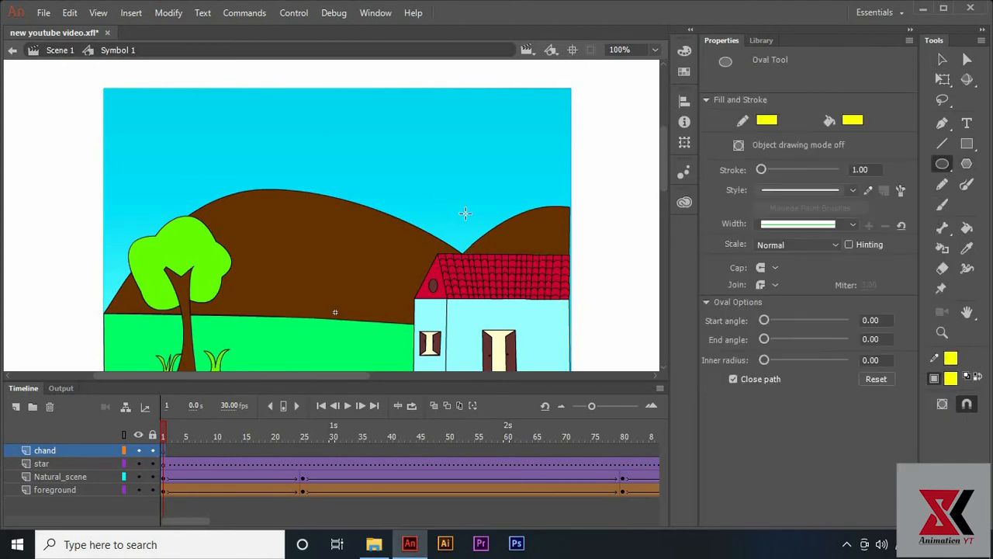
pyautogui.moveTo(443, 192); pyautogui.dragTo(480, 230)
pyautogui.hotkey('ctrl', 'z')
pyautogui.moveTo(436, 181); pyautogui.dragTo(493, 238)
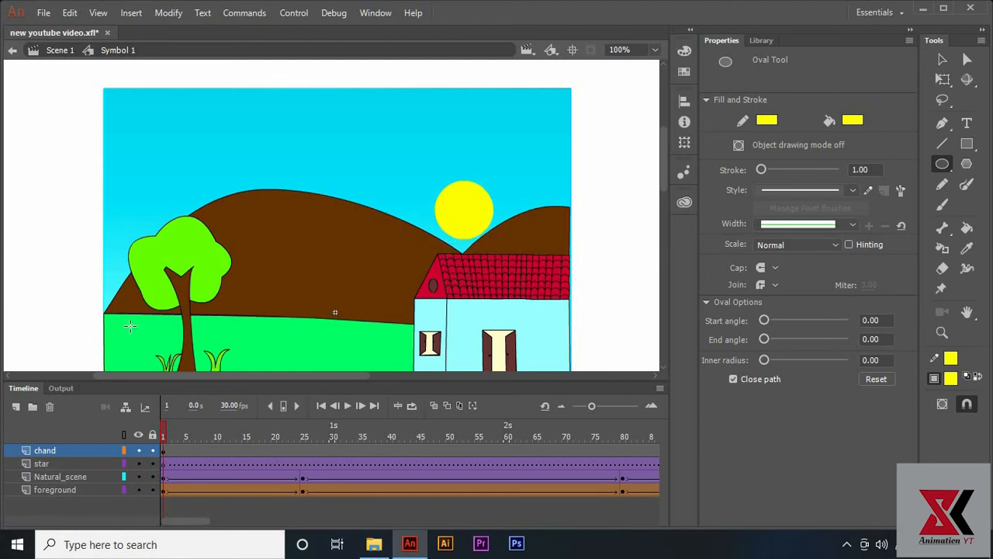
# Step: Convert the yellow circle on the chand layer at frame 1 into a graphic symbol
pyautogui.click(166, 452)
pyautogui.press('F8')
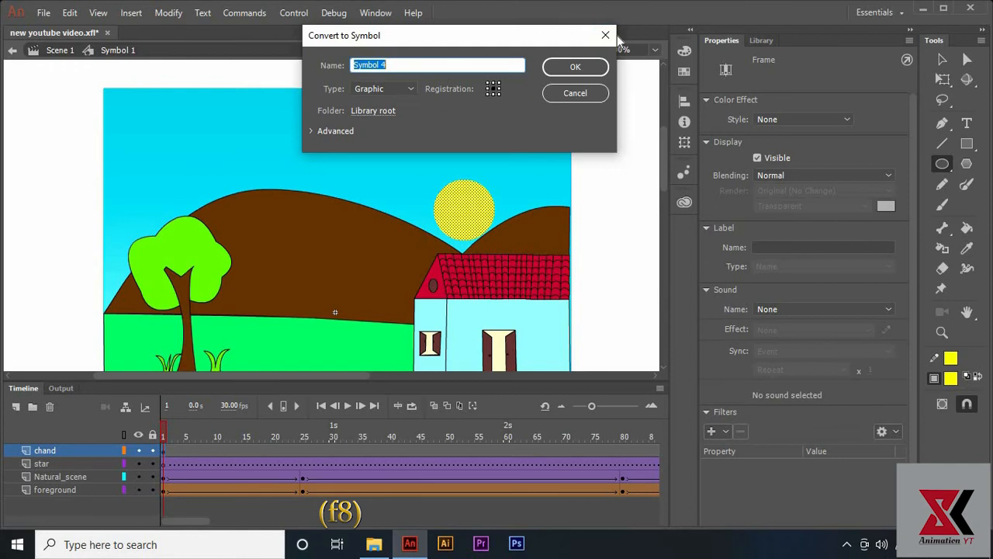
pyautogui.click(578, 68)
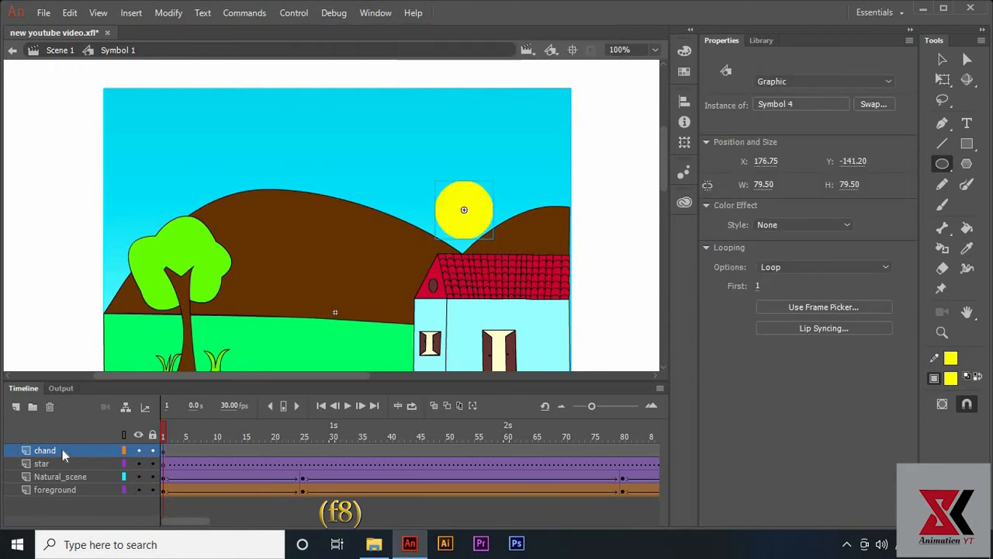
# Step: Place the chand and star layers beneath Natural_scene, and lower the yellow circle behind the hills at frame 1
pyautogui.moveTo(62, 449); pyautogui.dragTo(66, 480)
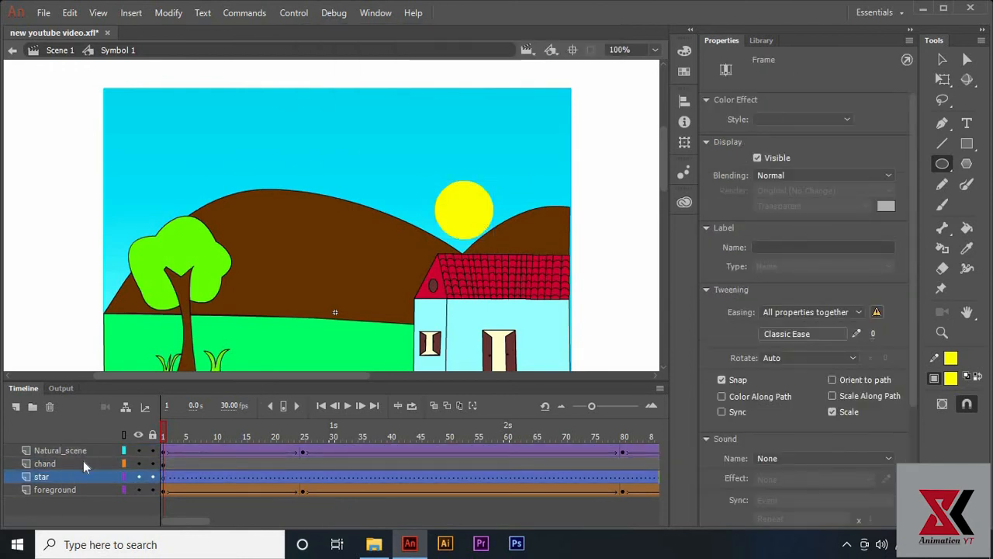
pyautogui.press('v')
pyautogui.moveTo(462, 231); pyautogui.dragTo(471, 261)
pyautogui.moveTo(471, 262); pyautogui.dragTo(465, 270)
# Step: Insert a chand keyframe at frame 25 and raise the yellow circle above the dip between the hills, at about X 166.75, Y -130
pyautogui.click(303, 436)
pyautogui.press('F6')
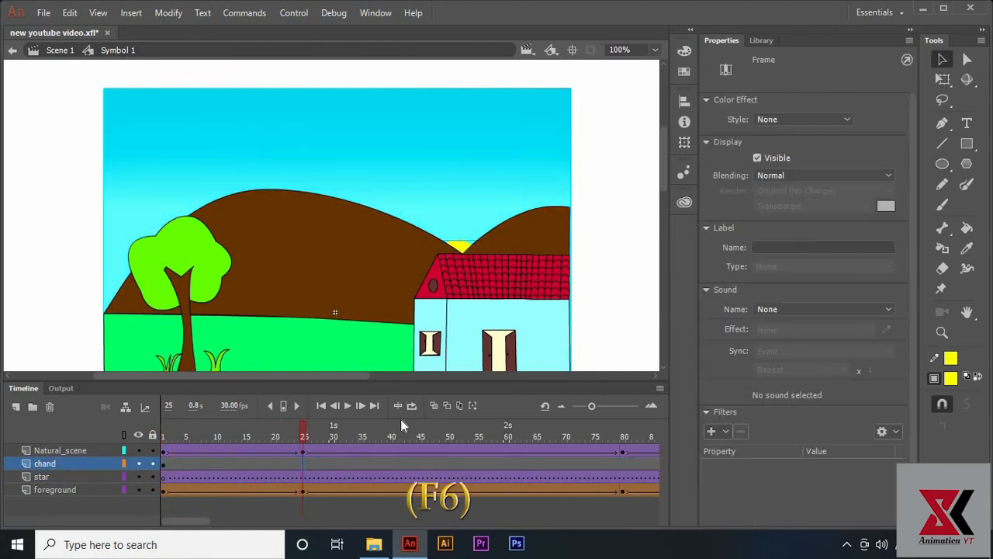
pyautogui.moveTo(466, 248); pyautogui.dragTo(461, 218)
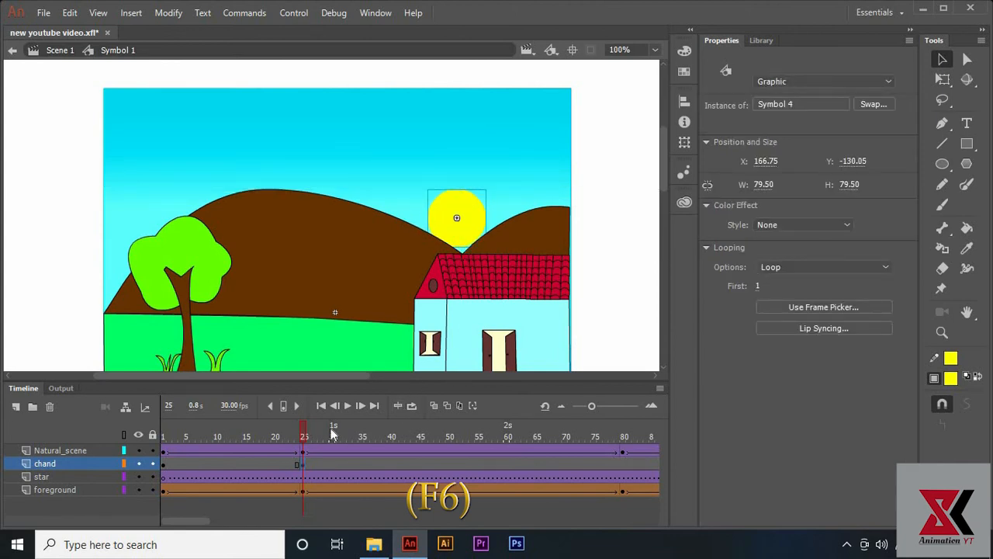
# Step: Insert a chand keyframe at about frame 56 and move the yellow circle higher into the sky, slightly to the left
pyautogui.moveTo(609, 431); pyautogui.dragTo(494, 430)
pyautogui.click(495, 464)
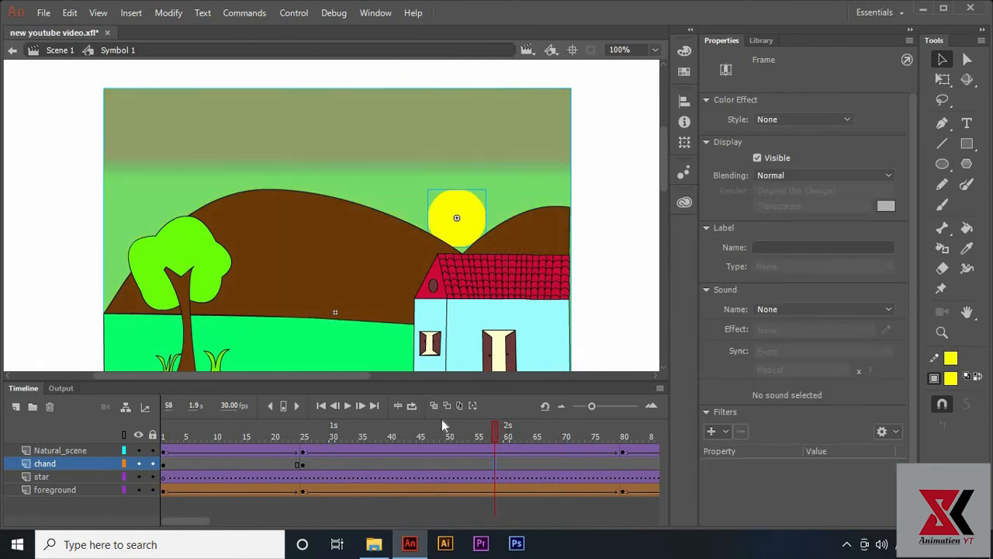
pyautogui.click(479, 464)
pyautogui.press('F6')
pyautogui.moveTo(458, 204); pyautogui.dragTo(447, 163)
# Step: Insert a chand keyframe at frame 80 and move the yellow circle near the top of the sky, at about X 140.75, Y -259
pyautogui.moveTo(487, 431); pyautogui.dragTo(623, 433)
pyautogui.click(623, 464)
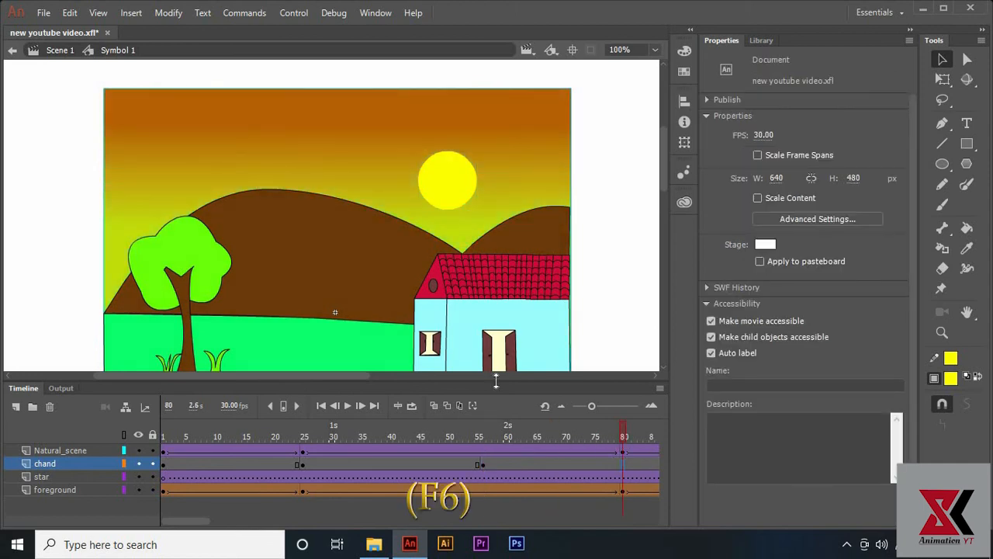
pyautogui.press('F6')
pyautogui.moveTo(446, 166); pyautogui.dragTo(456, 130)
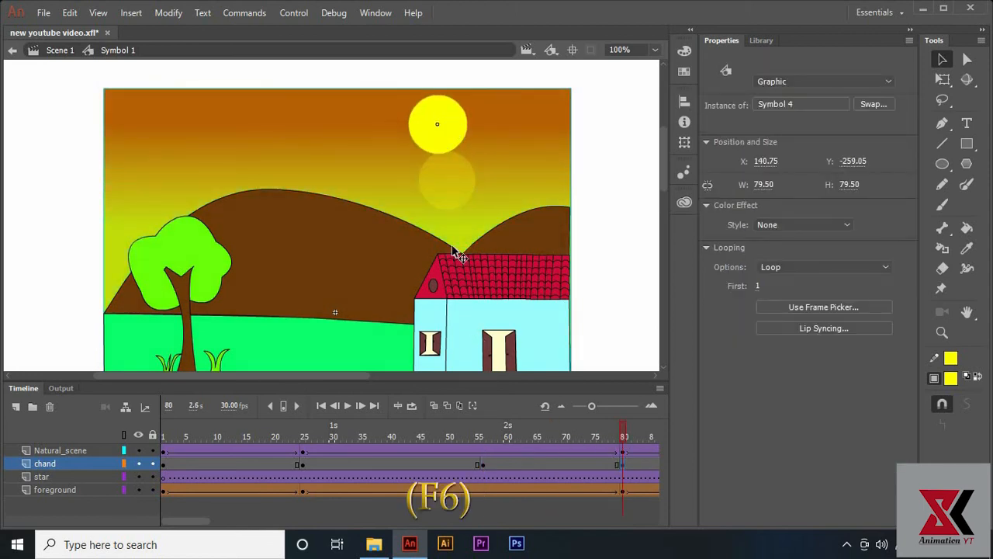
# Step: Insert a chand keyframe at frame 120 and lower the yellow circle partway down the sky, slightly to the right
pyautogui.moveTo(623, 433); pyautogui.dragTo(507, 436)
pyautogui.click(507, 464)
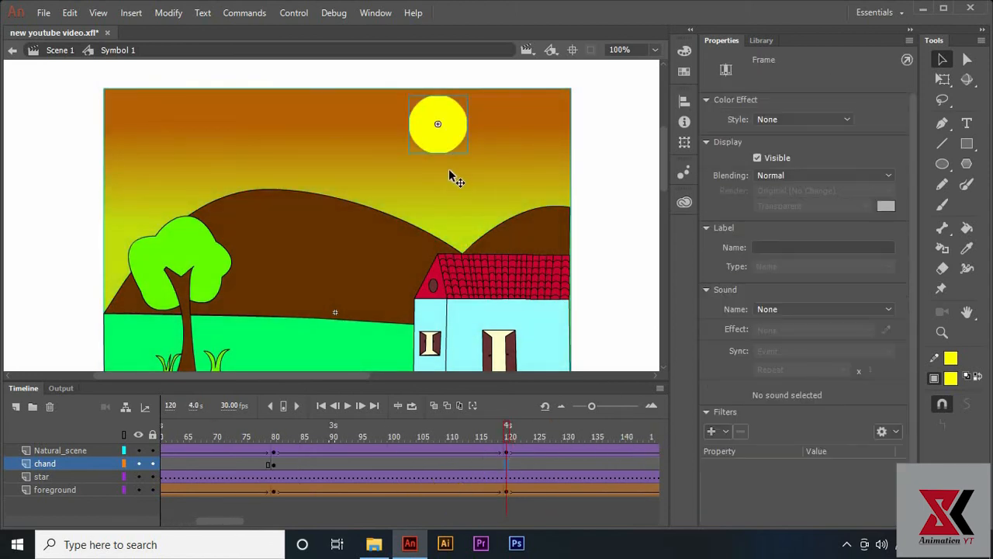
pyautogui.press('F6')
pyautogui.moveTo(449, 129); pyautogui.dragTo(457, 166)
pyautogui.click(509, 464)
pyautogui.moveTo(510, 437); pyautogui.dragTo(369, 432)
pyautogui.click(375, 464)
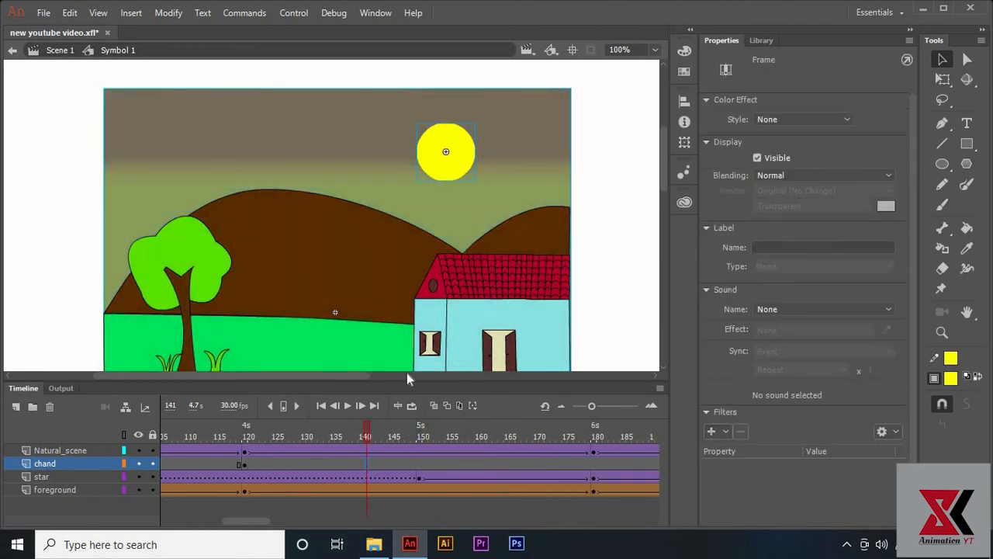
pyautogui.click(243, 466)
pyautogui.moveTo(448, 167); pyautogui.dragTo(448, 175)
pyautogui.click(392, 451)
pyautogui.press('F6')
pyautogui.click(392, 465)
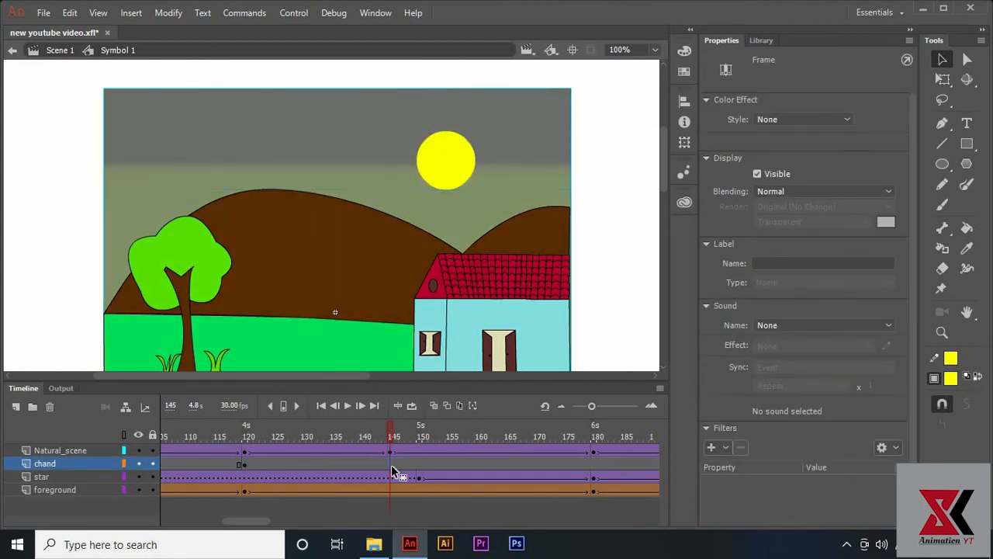
pyautogui.press('F6')
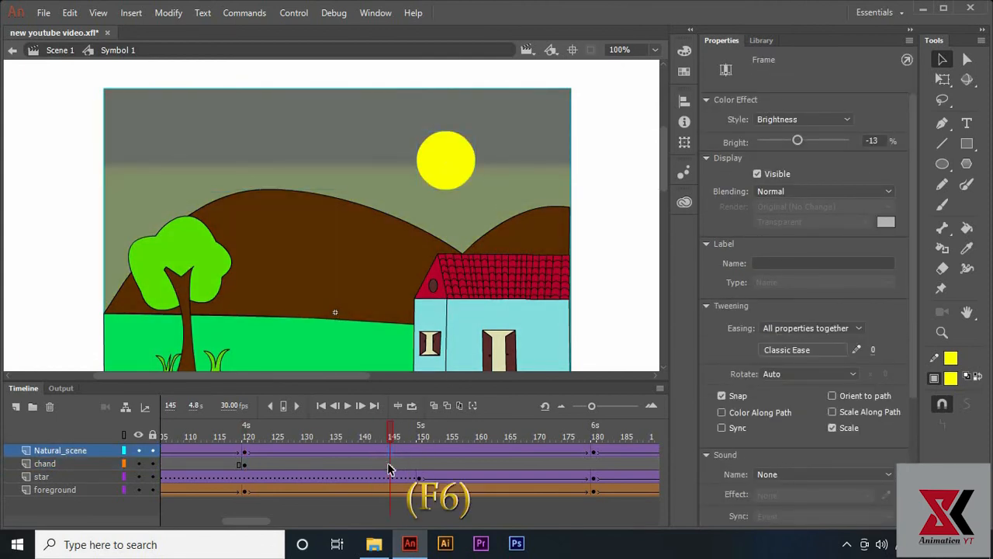
# Step: Insert a chand keyframe at frame 145 and lower the yellow circle behind the hills and house, at about X 161.75, Y -40.55
pyautogui.click(390, 464)
pyautogui.press('F6')
pyautogui.moveTo(460, 186); pyautogui.dragTo(470, 301)
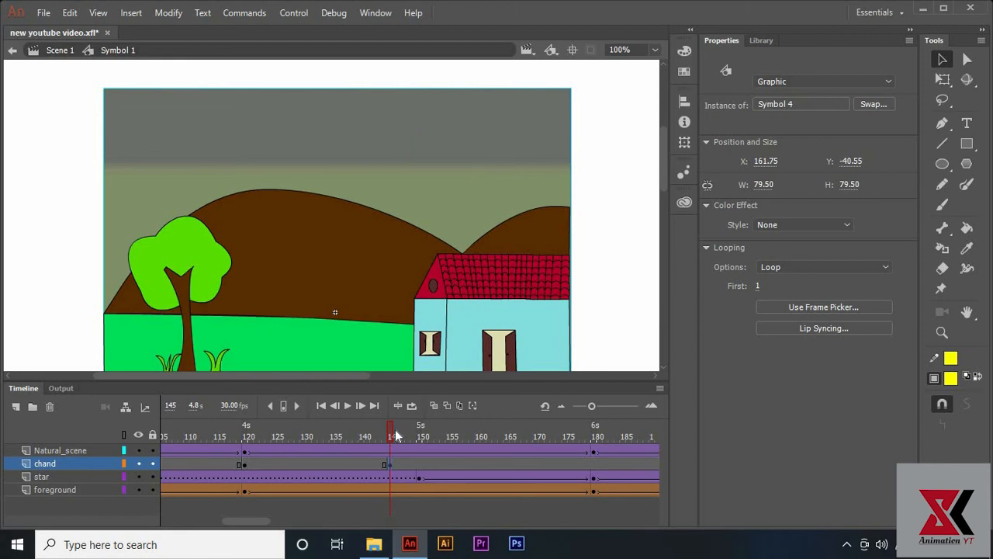
# Step: Insert a blank chand keyframe at frame 146 and another keyframe at frame 150
pyautogui.click(396, 433)
pyautogui.click(414, 438)
pyautogui.moveTo(412, 439); pyautogui.dragTo(409, 441)
pyautogui.click(396, 465)
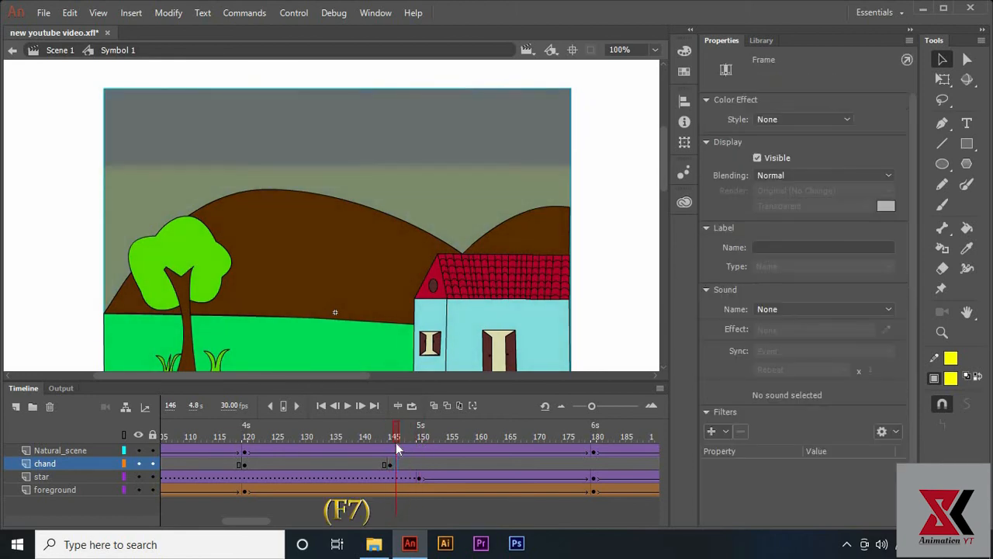
pyautogui.press('F7')
pyautogui.click(419, 436)
pyautogui.click(413, 463)
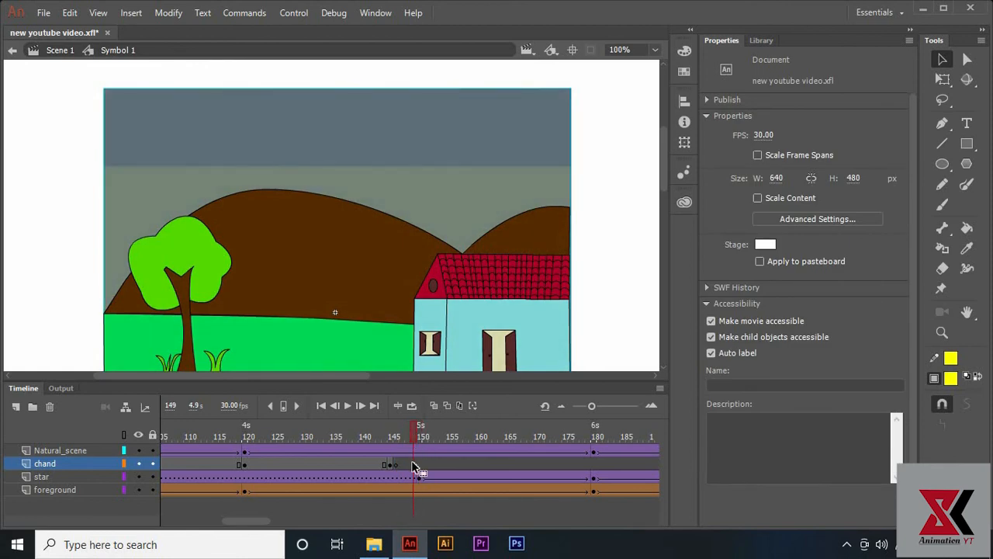
pyautogui.click(420, 436)
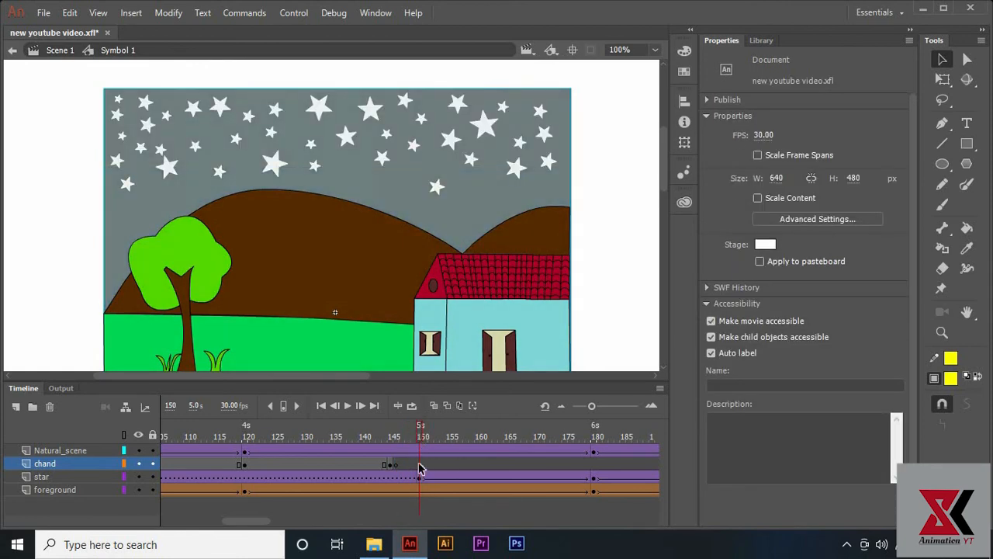
pyautogui.click(419, 464)
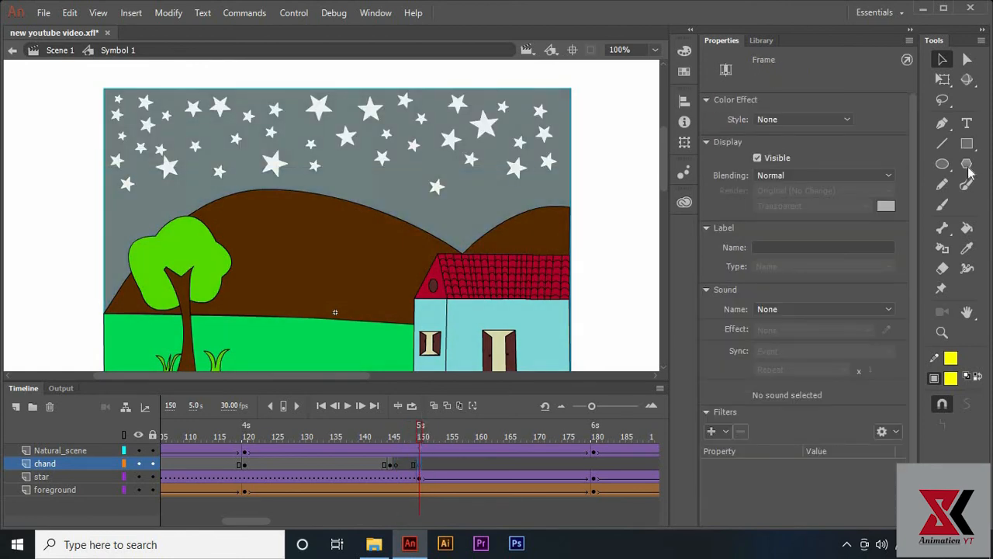
# Step: Draw a circle about 84 px wide with white stroke and fill above the dip between the hills on chand at frame 150
pyautogui.click(948, 358)
pyautogui.click(731, 270)
pyautogui.click(955, 378)
pyautogui.click(731, 290)
pyautogui.press('o')
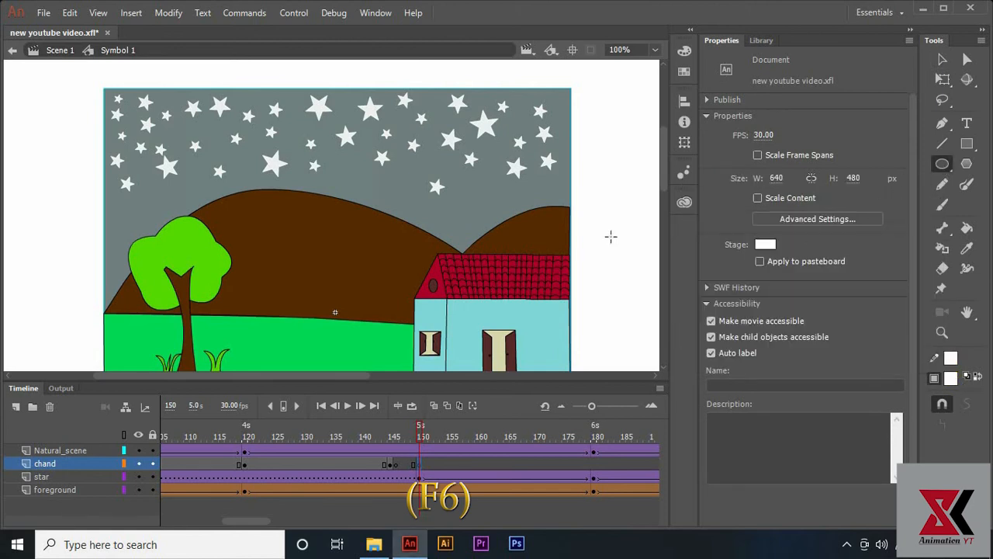
pyautogui.moveTo(426, 176); pyautogui.dragTo(490, 238)
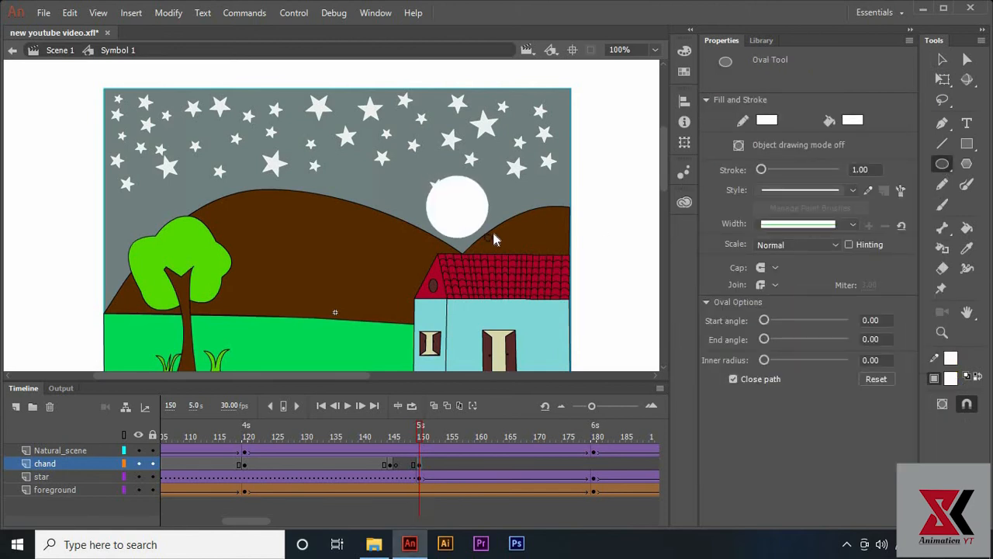
# Step: Convert the white circle at frame 150 into a graphic symbol
pyautogui.press('F8')
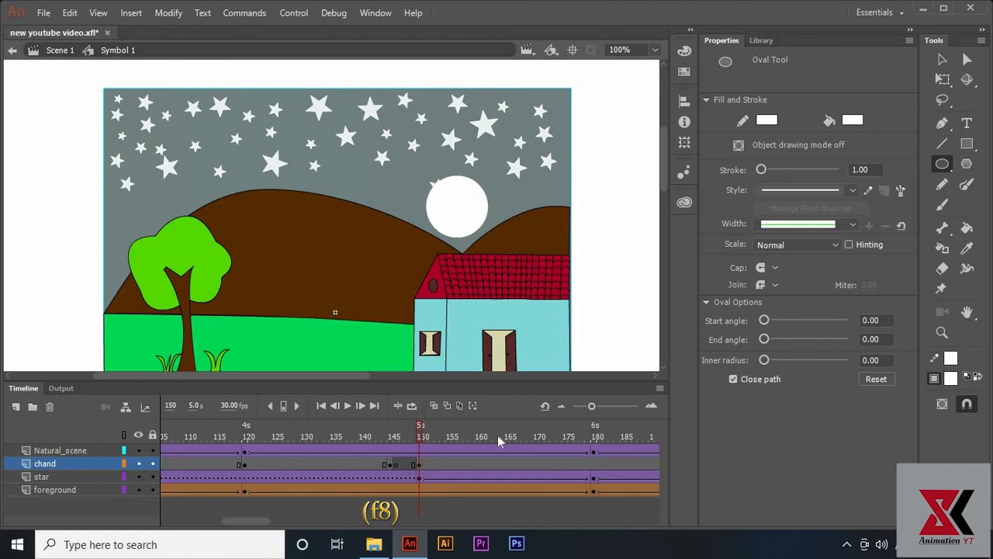
pyautogui.click(420, 465)
pyautogui.press('F8')
pyautogui.click(581, 68)
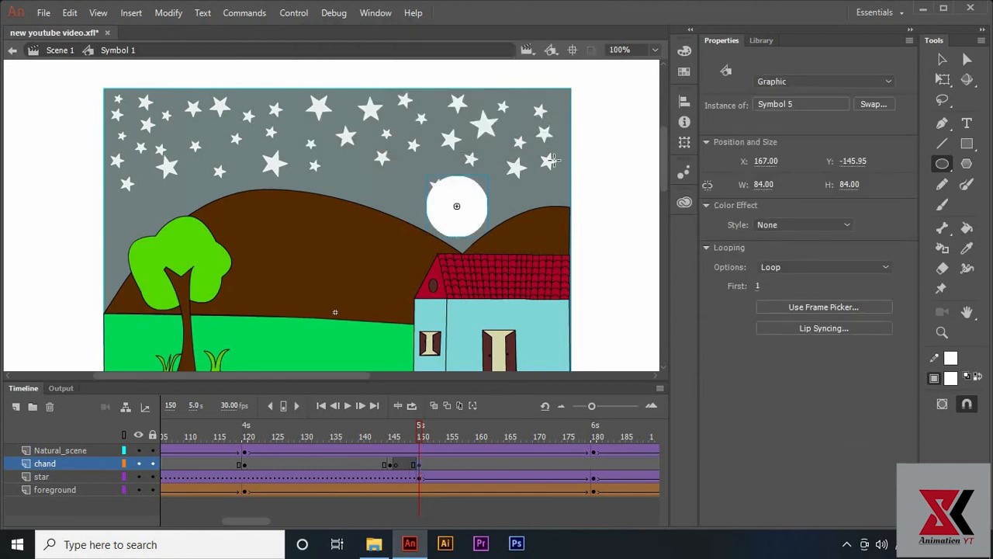
# Step: Insert a chand keyframe at frame 180, lowering the white circle behind the hills at frame 150 and raising it slightly at frame 180
pyautogui.click(595, 464)
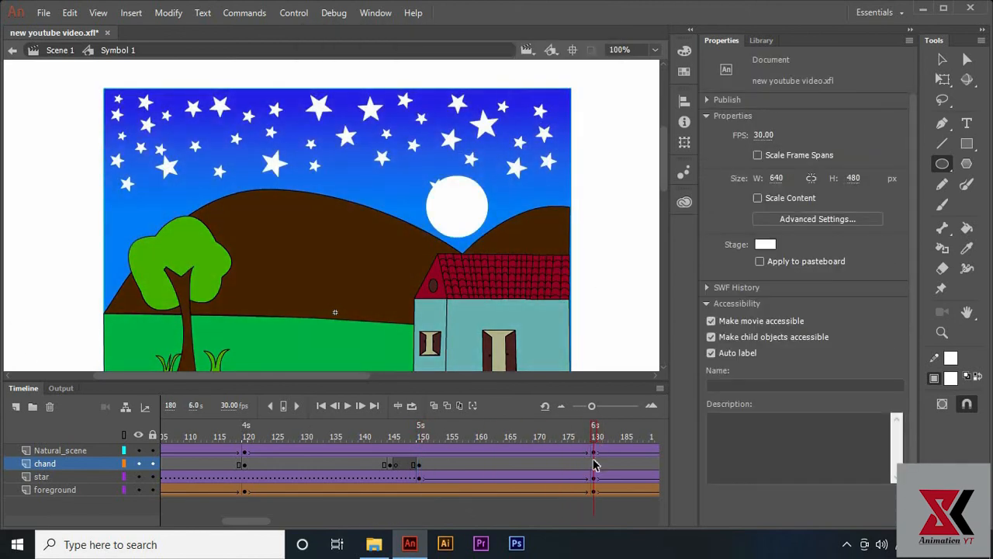
pyautogui.press('F6')
pyautogui.click(421, 433)
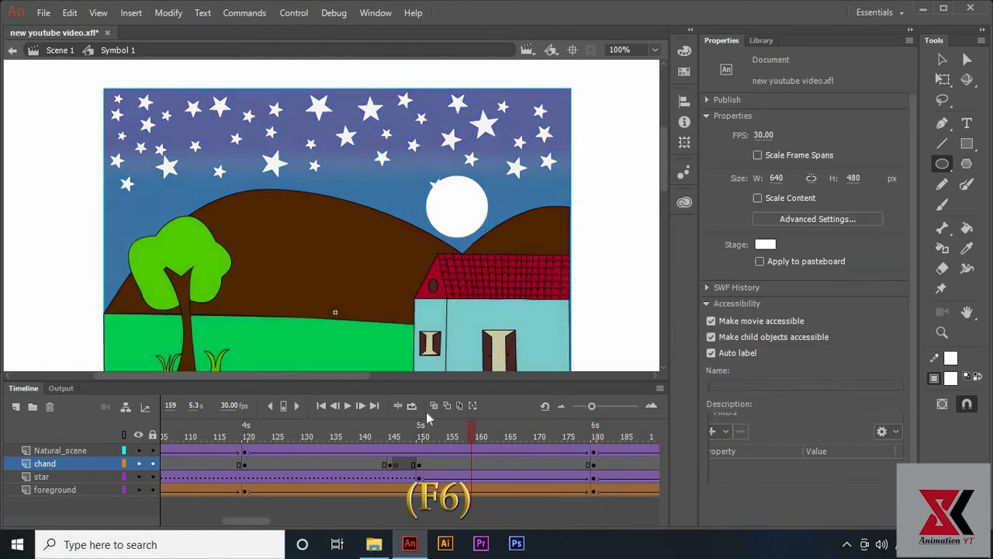
pyautogui.click(420, 464)
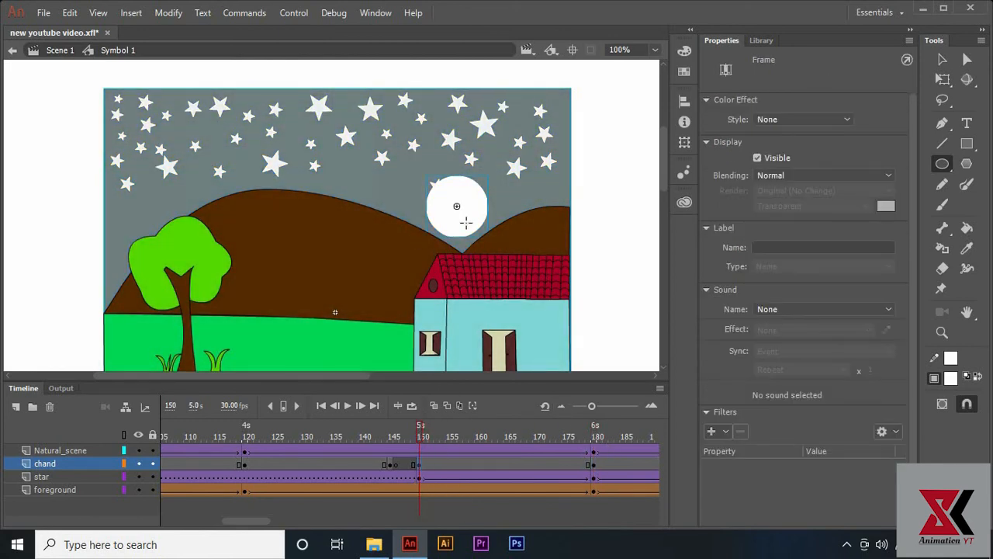
pyautogui.click(941, 60)
pyautogui.moveTo(476, 235); pyautogui.dragTo(474, 284)
pyautogui.moveTo(419, 421); pyautogui.dragTo(594, 425)
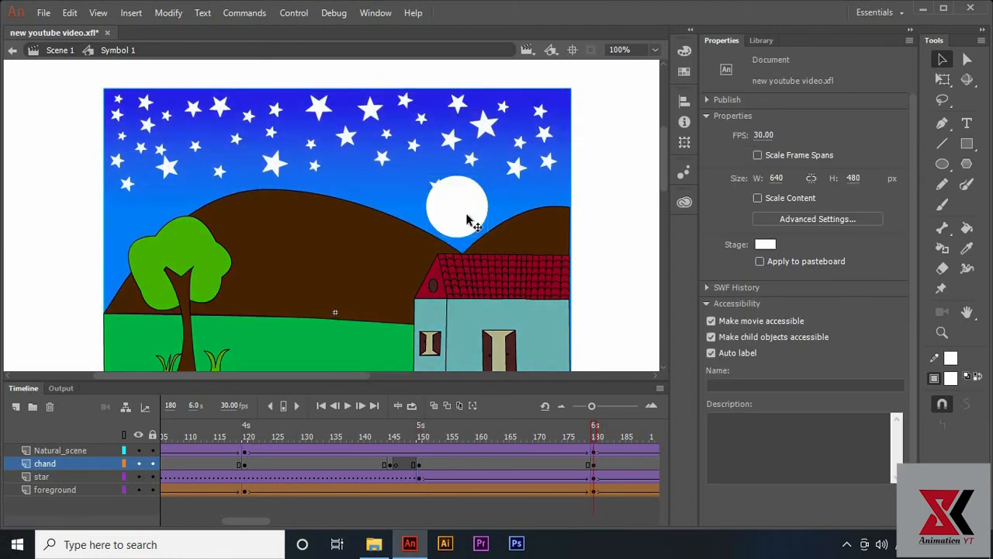
pyautogui.moveTo(472, 221); pyautogui.dragTo(463, 208)
# Step: Insert a chand keyframe at frame 221 and move the white circle higher into the sky, slightly to the left
pyautogui.moveTo(598, 436); pyautogui.dragTo(542, 430)
pyautogui.click(551, 465)
pyautogui.press('F6')
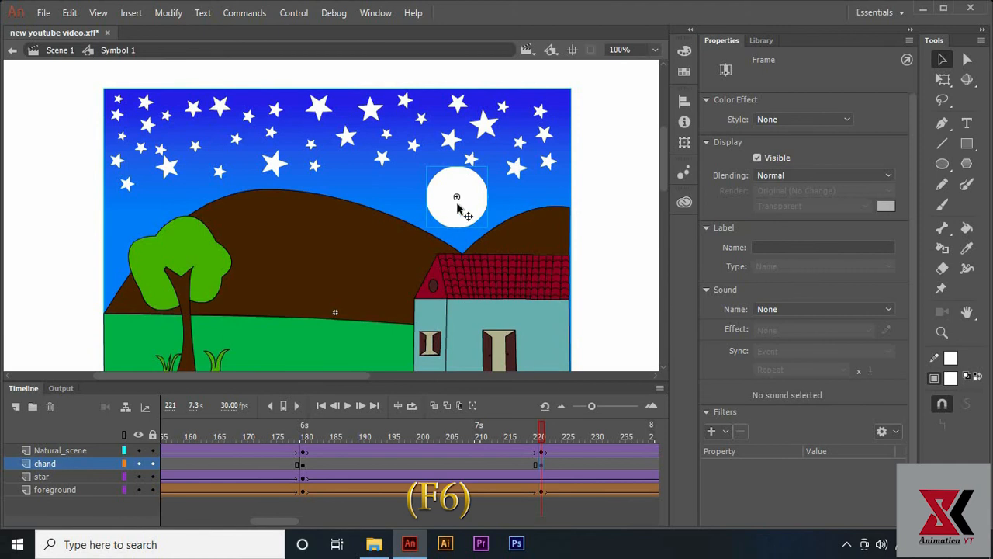
pyautogui.moveTo(457, 207); pyautogui.dragTo(444, 179)
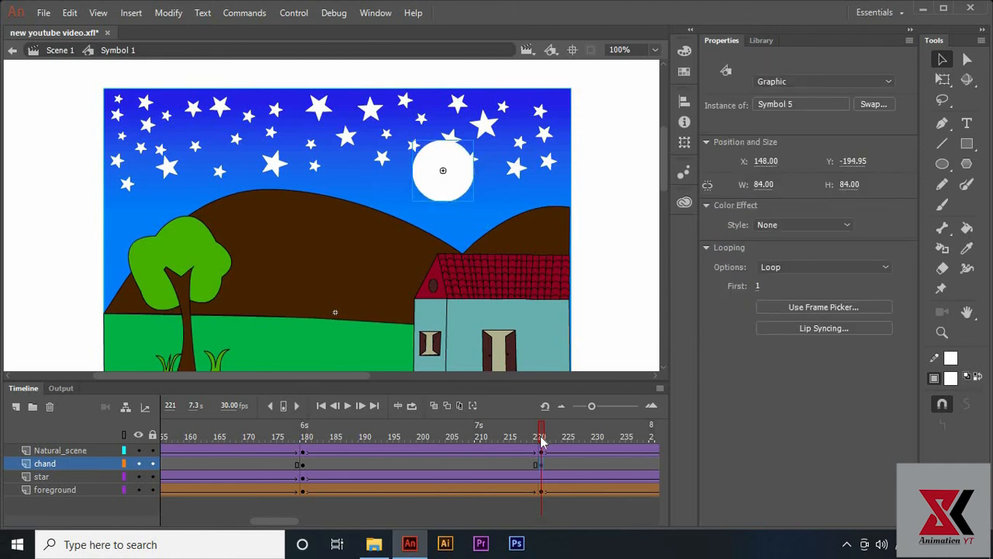
pyautogui.moveTo(542, 440); pyautogui.dragTo(519, 415)
pyautogui.moveTo(380, 409); pyautogui.dragTo(482, 408)
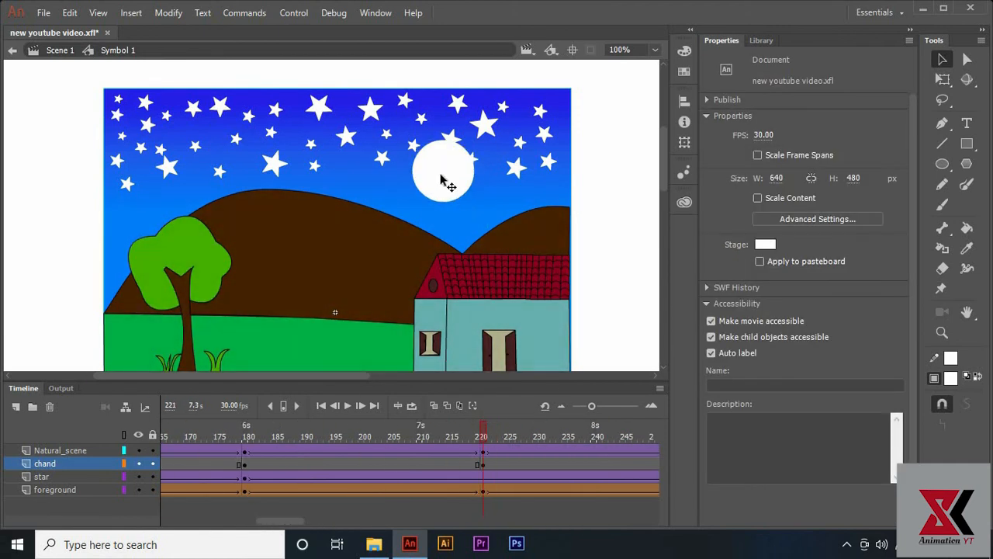
pyautogui.moveTo(440, 175); pyautogui.dragTo(433, 164)
# Step: Insert a chand keyframe at frame 281 and move the white circle near the top of the sky, at about X 127, Y -252.8
pyautogui.moveTo(481, 434); pyautogui.dragTo(660, 436)
pyautogui.press('F6')
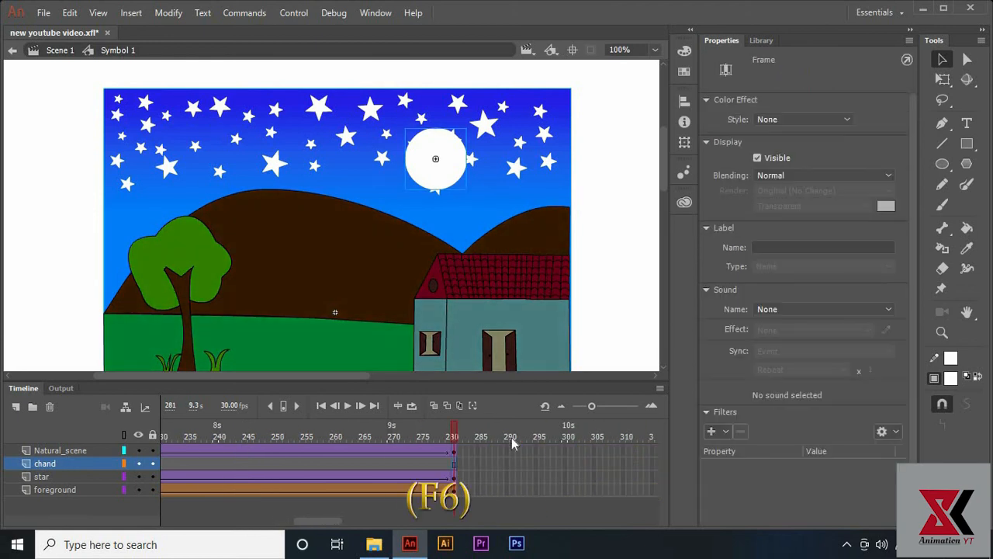
pyautogui.moveTo(456, 161); pyautogui.dragTo(449, 130)
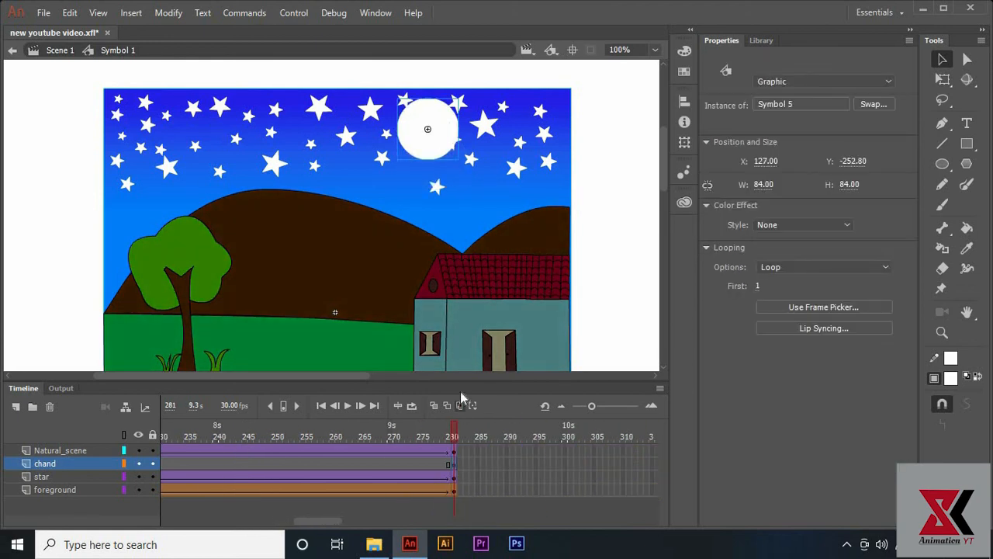
# Step: Apply a classic tween to the chand layer's keyframe spans through frame 281
pyautogui.click(453, 466)
pyautogui.click(483, 465)
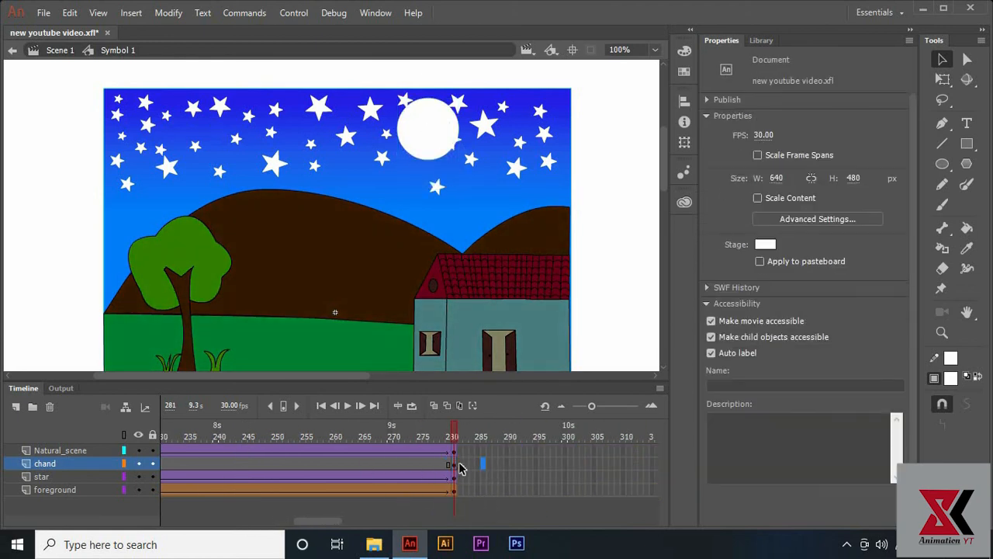
pyautogui.moveTo(404, 466); pyautogui.dragTo(172, 472)
pyautogui.rightClick(195, 468)
pyautogui.click(267, 87)
# Step: Play back the day-to-night timeline and test the movie in its preview window
pyautogui.press('Return')
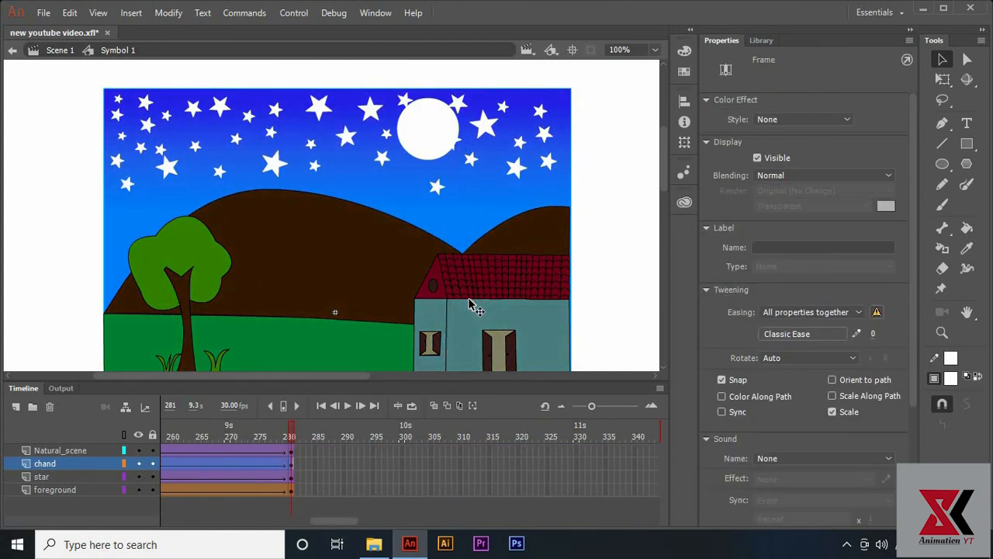
pyautogui.press('Return')
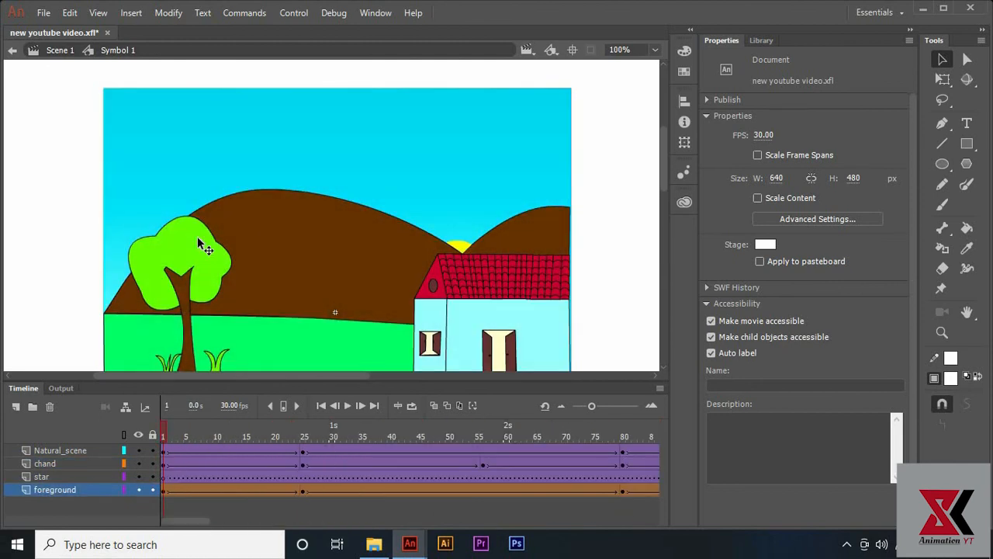
pyautogui.hotkey('ctrl', 'Return')
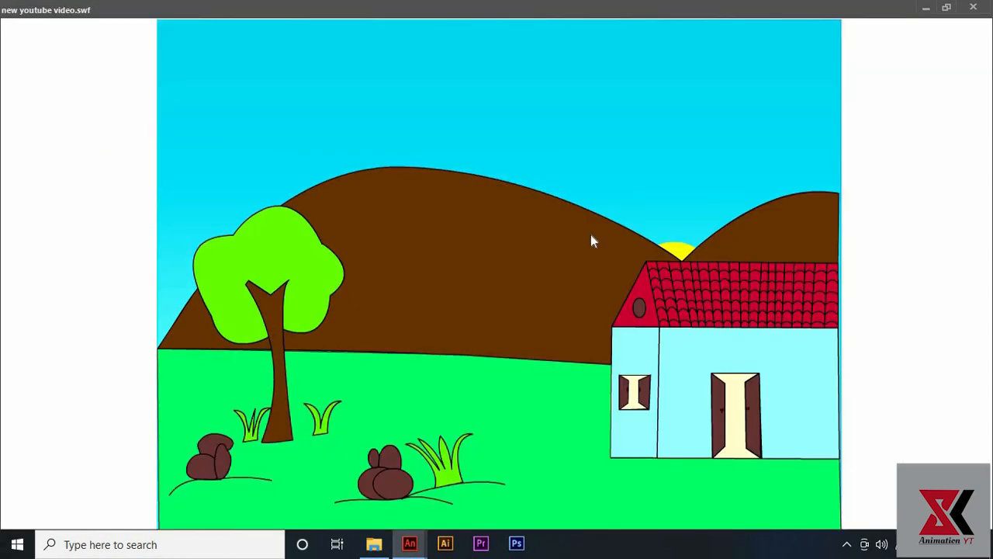
pyautogui.click(925, 9)
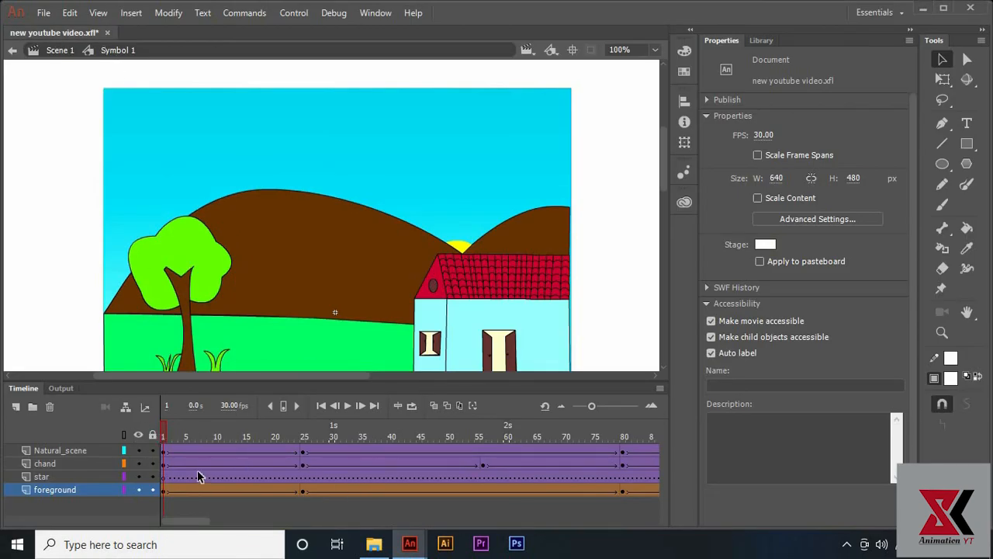
# Step: Extend all four layers in Scene 1 to frame 281 and test the complete movie
pyautogui.doubleClick(80, 121)
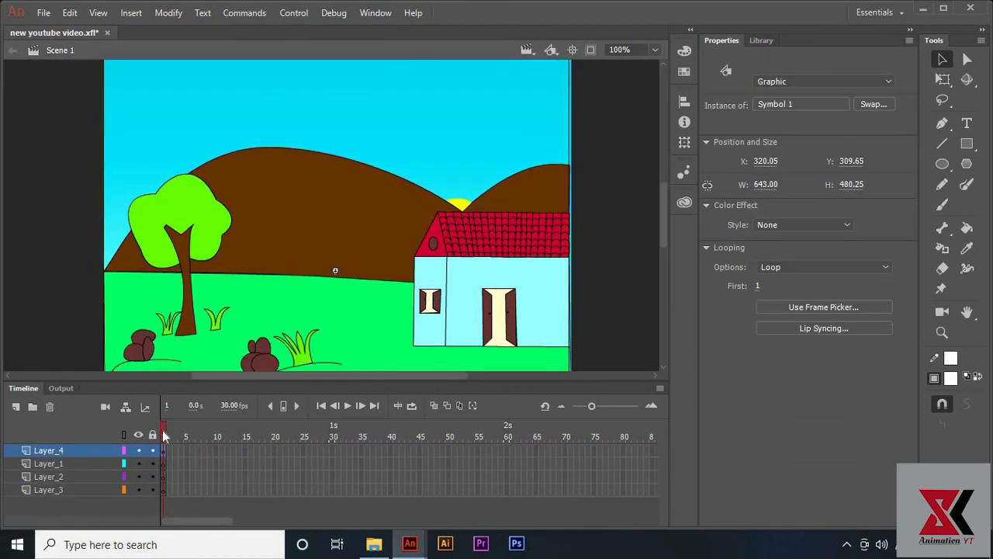
pyautogui.moveTo(396, 508); pyautogui.dragTo(433, 498)
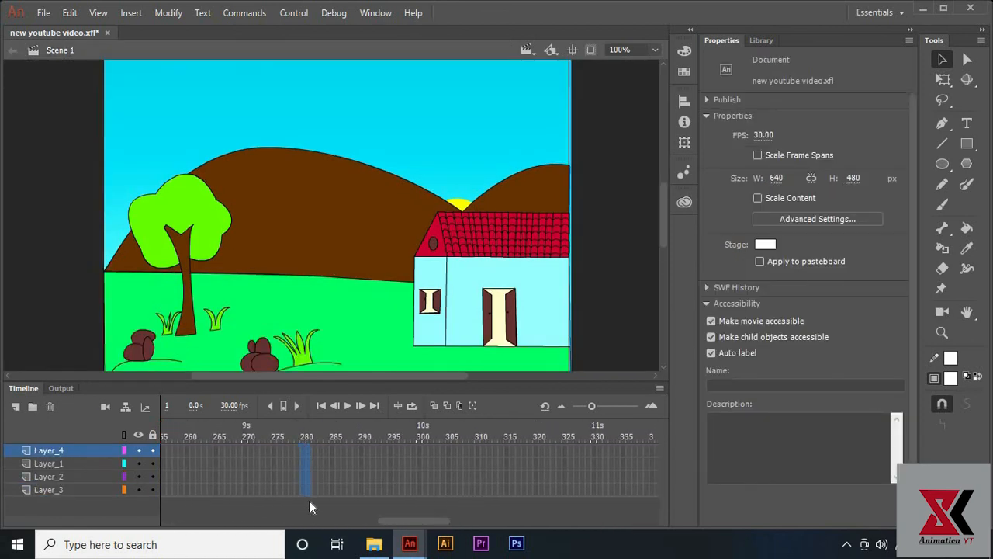
pyautogui.press('F5')
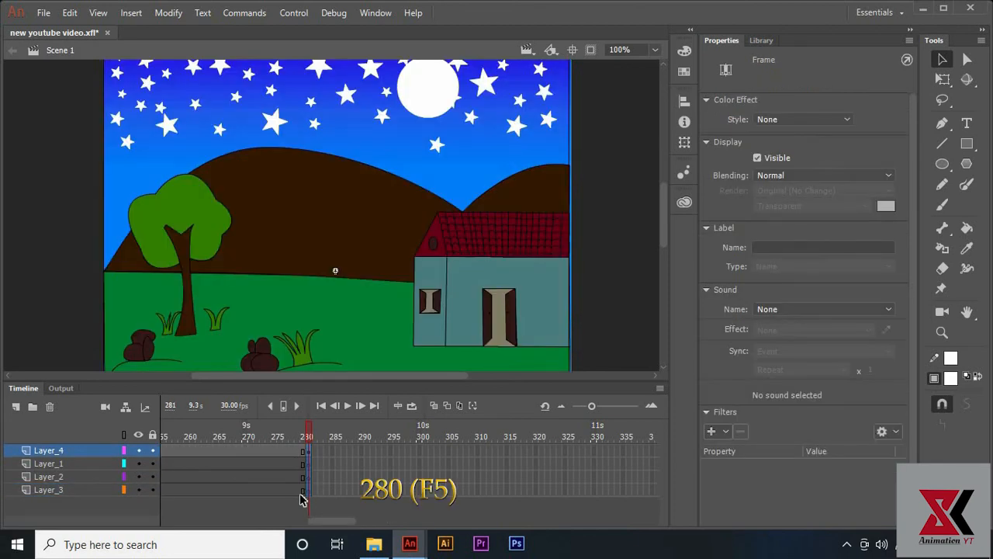
pyautogui.press('Return')
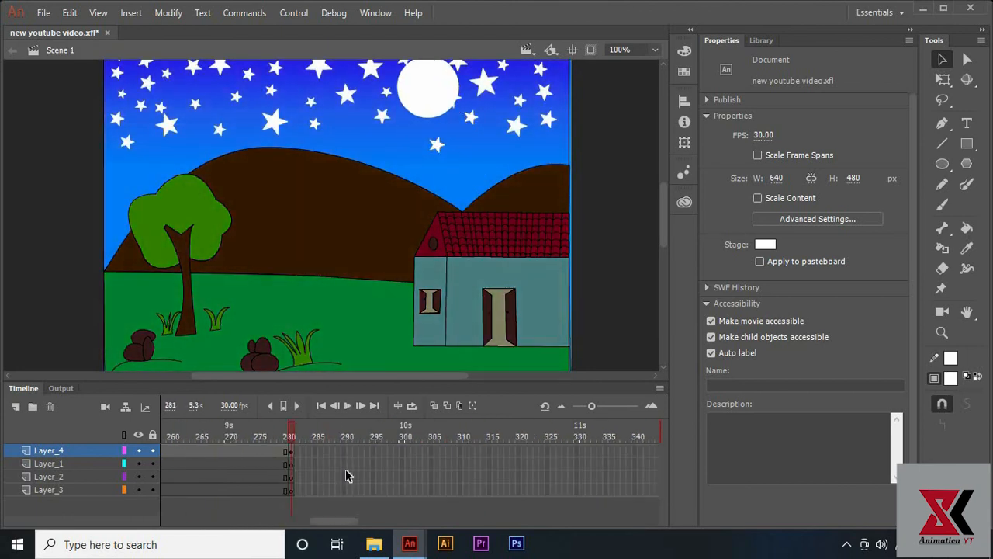
pyautogui.hotkey('ctrl', 'Return')
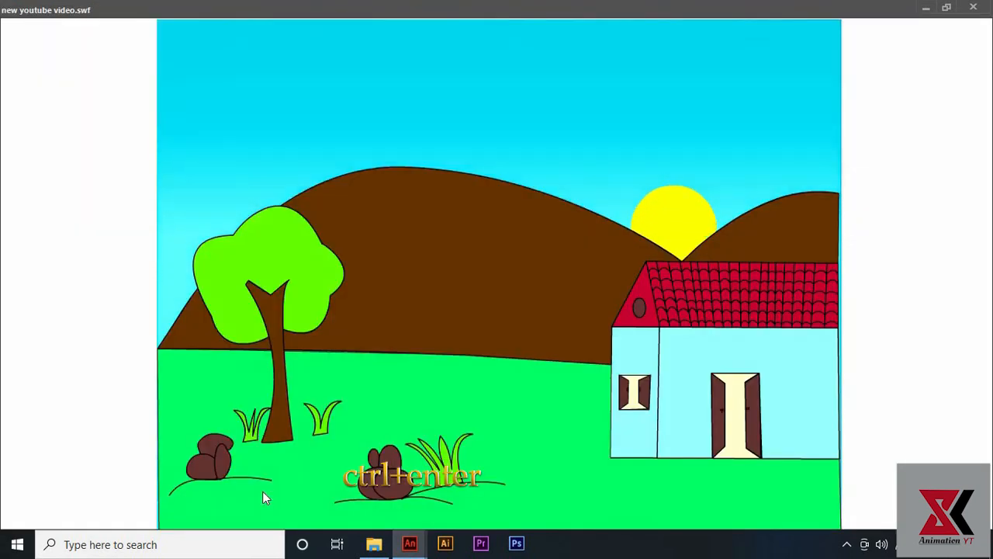